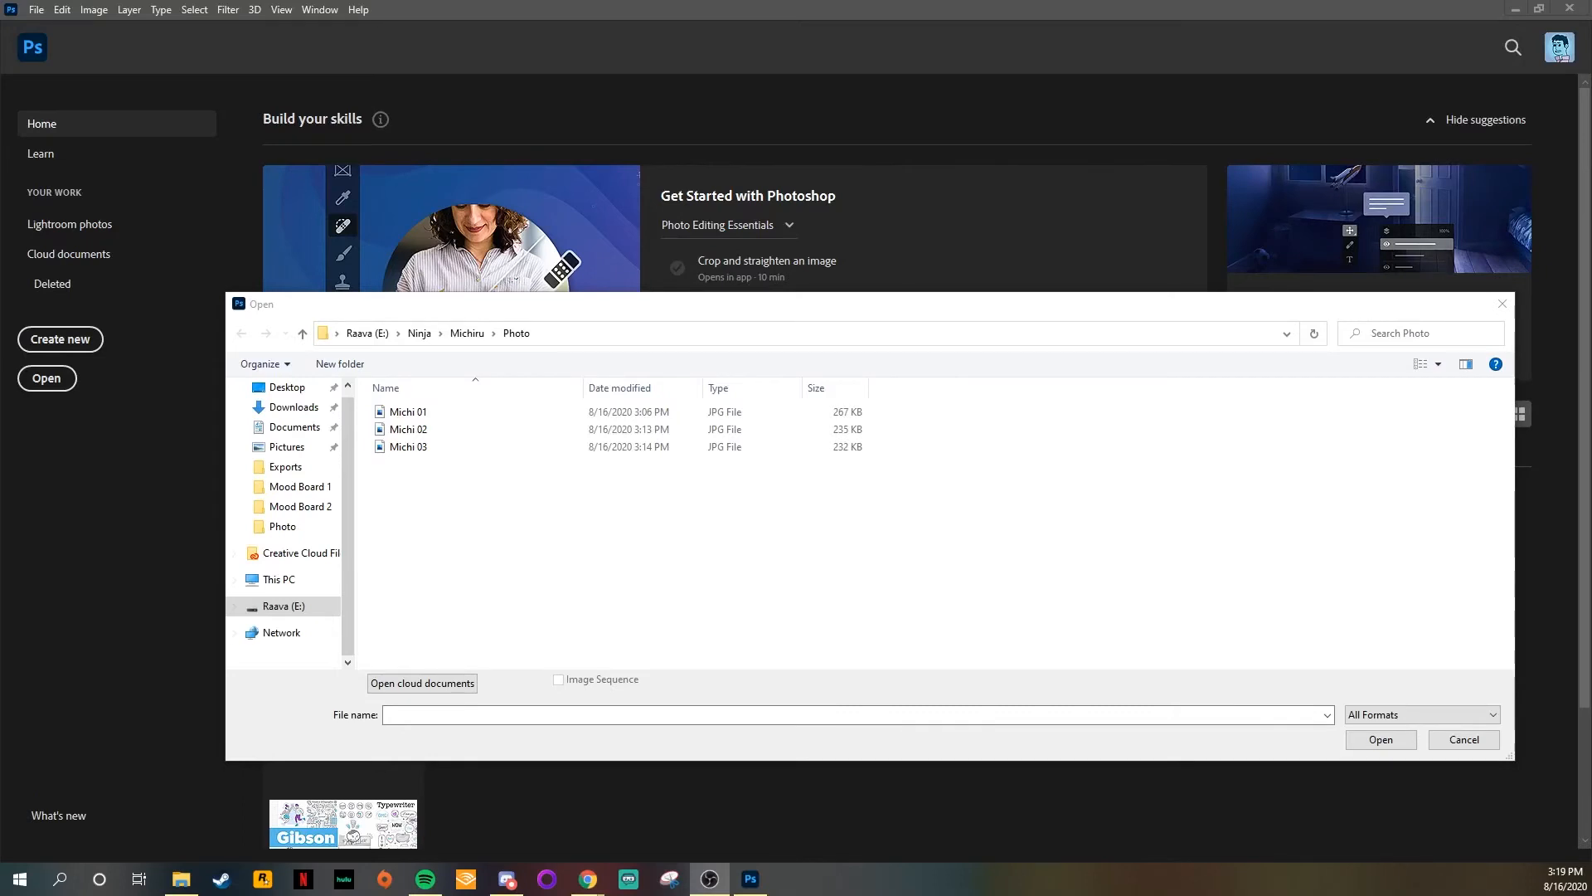
# Step: Open the photo Michi 02 and save it on the computer as a Photoshop file named Michi 02 Edit
pyautogui.click(433, 428)
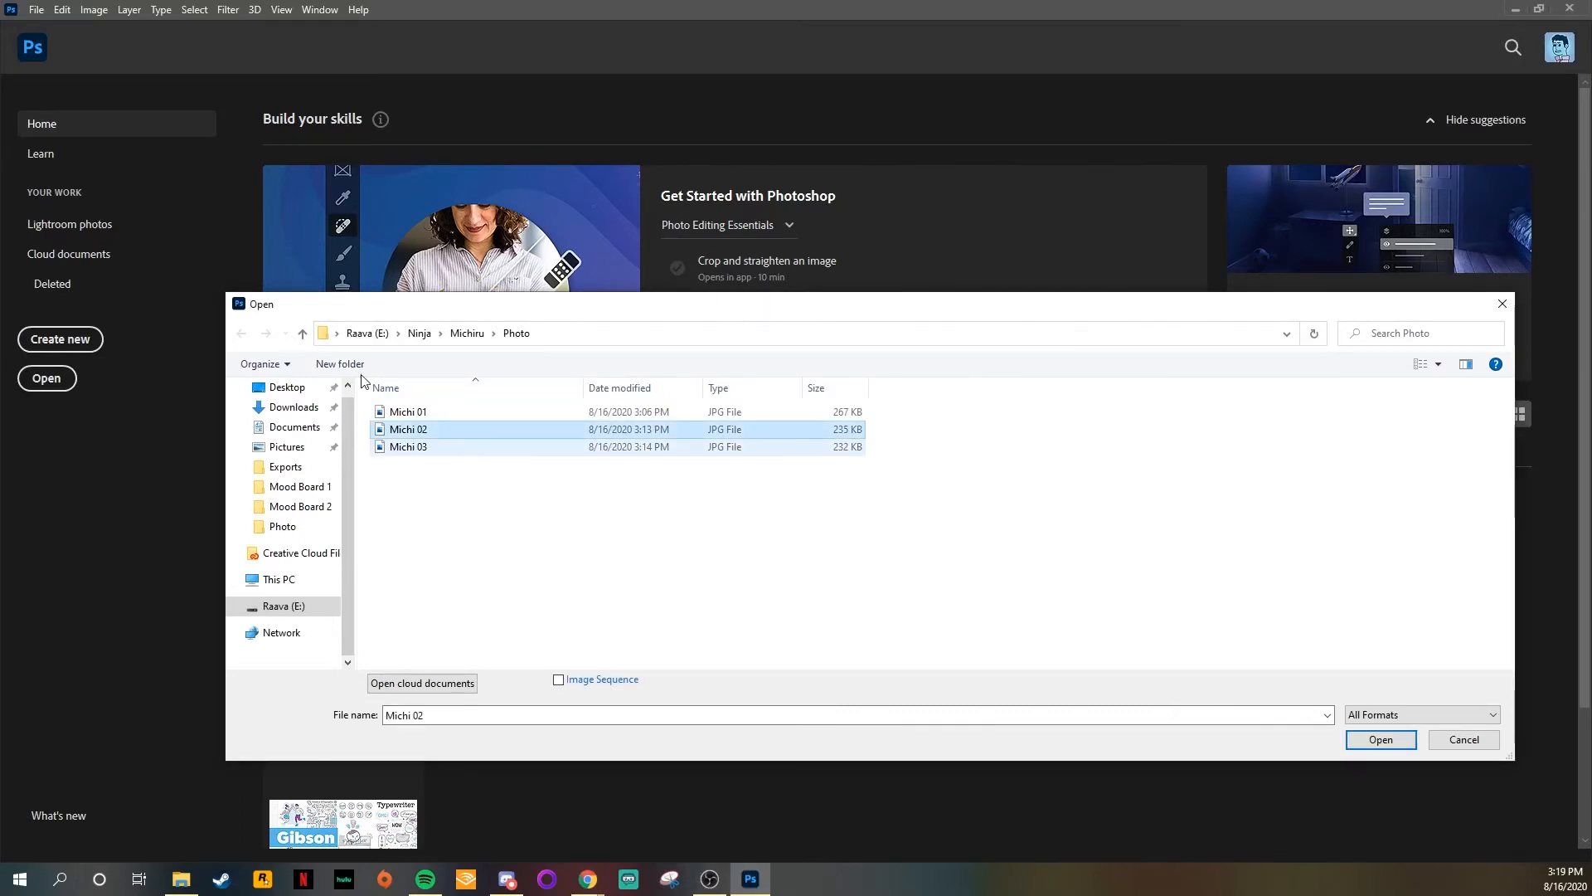
pyautogui.click(1364, 741)
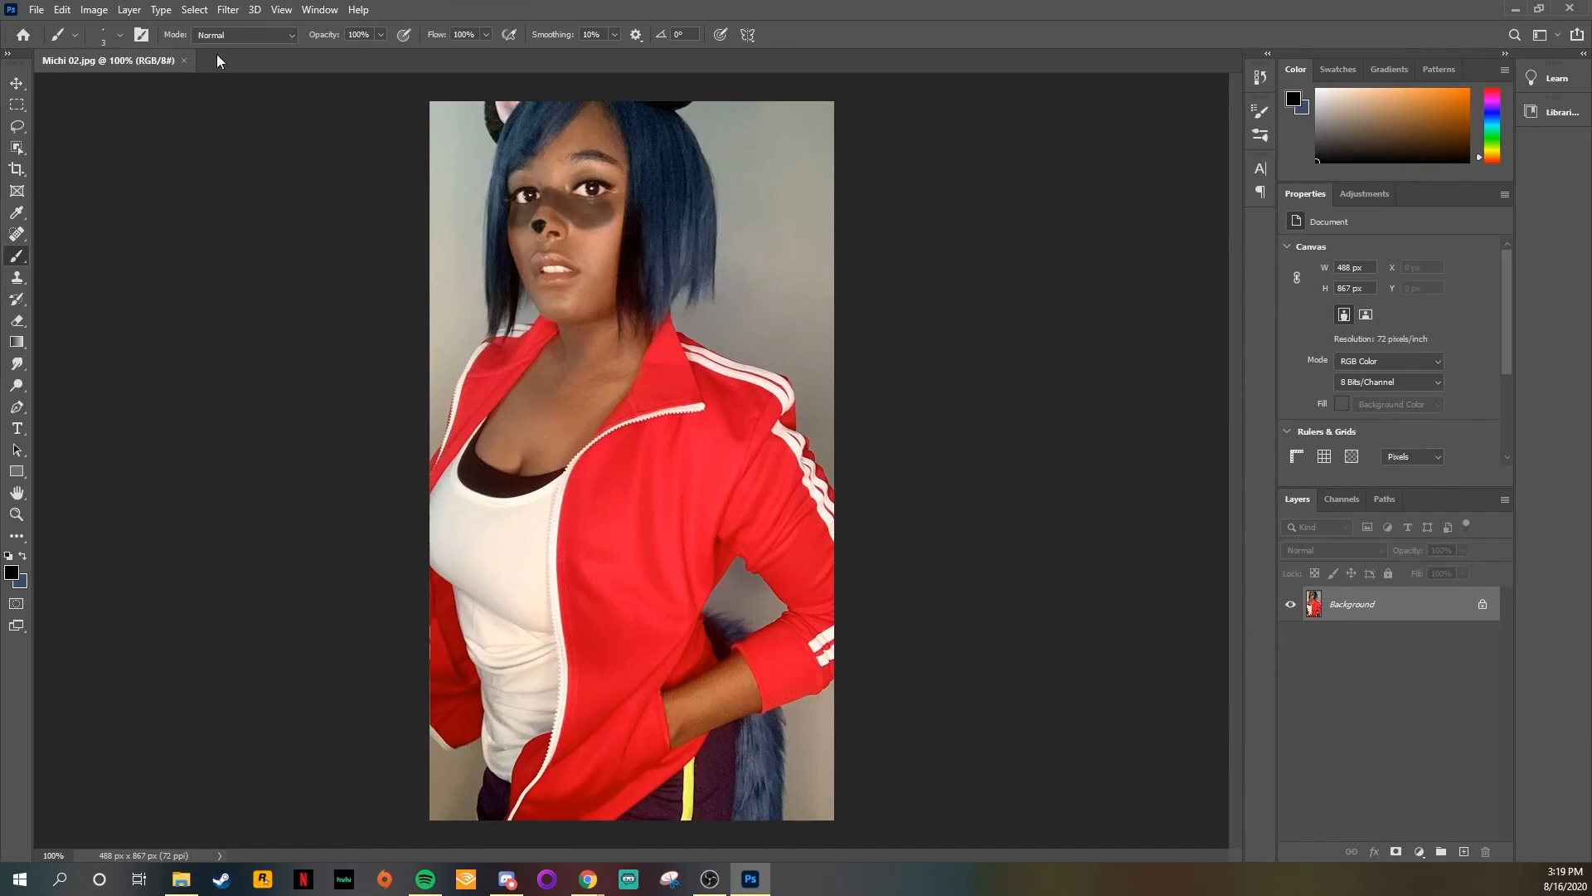
pyautogui.click(36, 9)
pyautogui.click(76, 203)
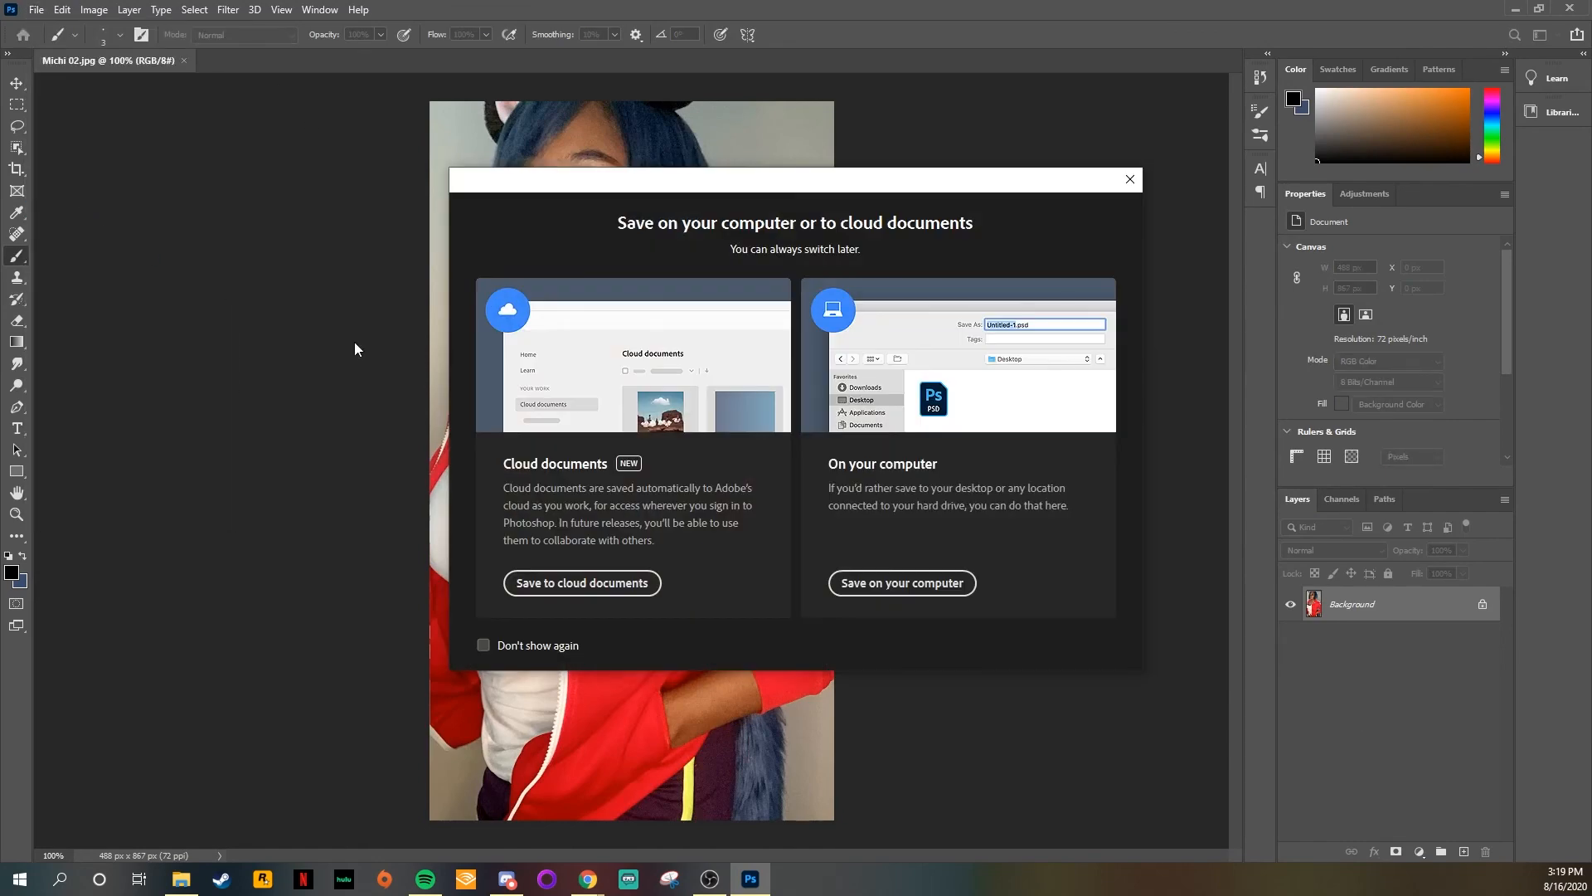
pyautogui.click(902, 583)
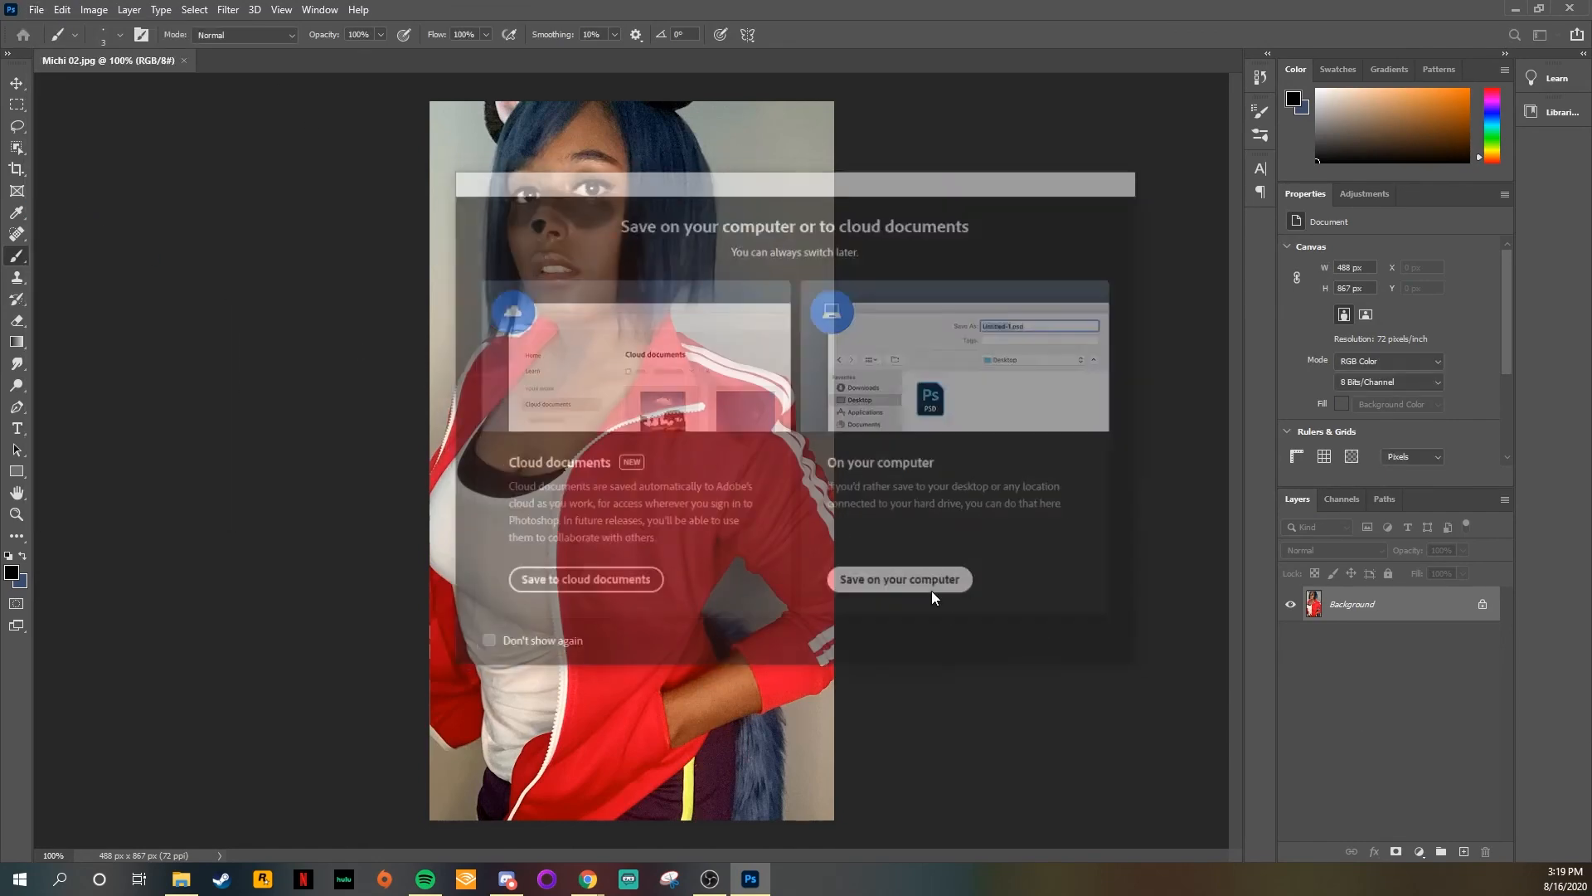
pyautogui.click(455, 653)
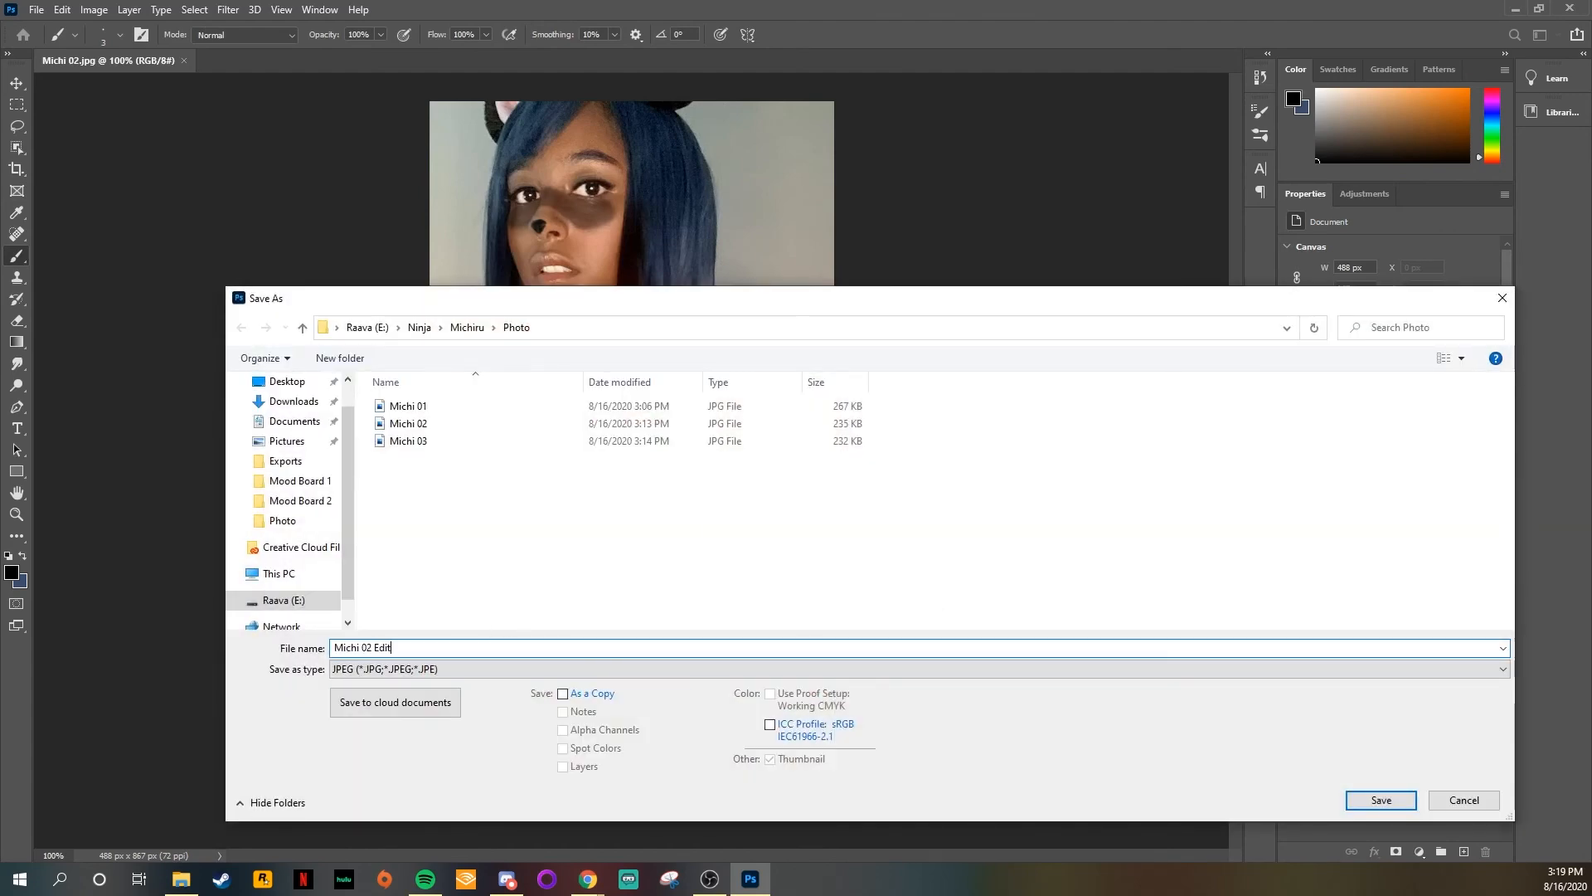
pyautogui.click(504, 666)
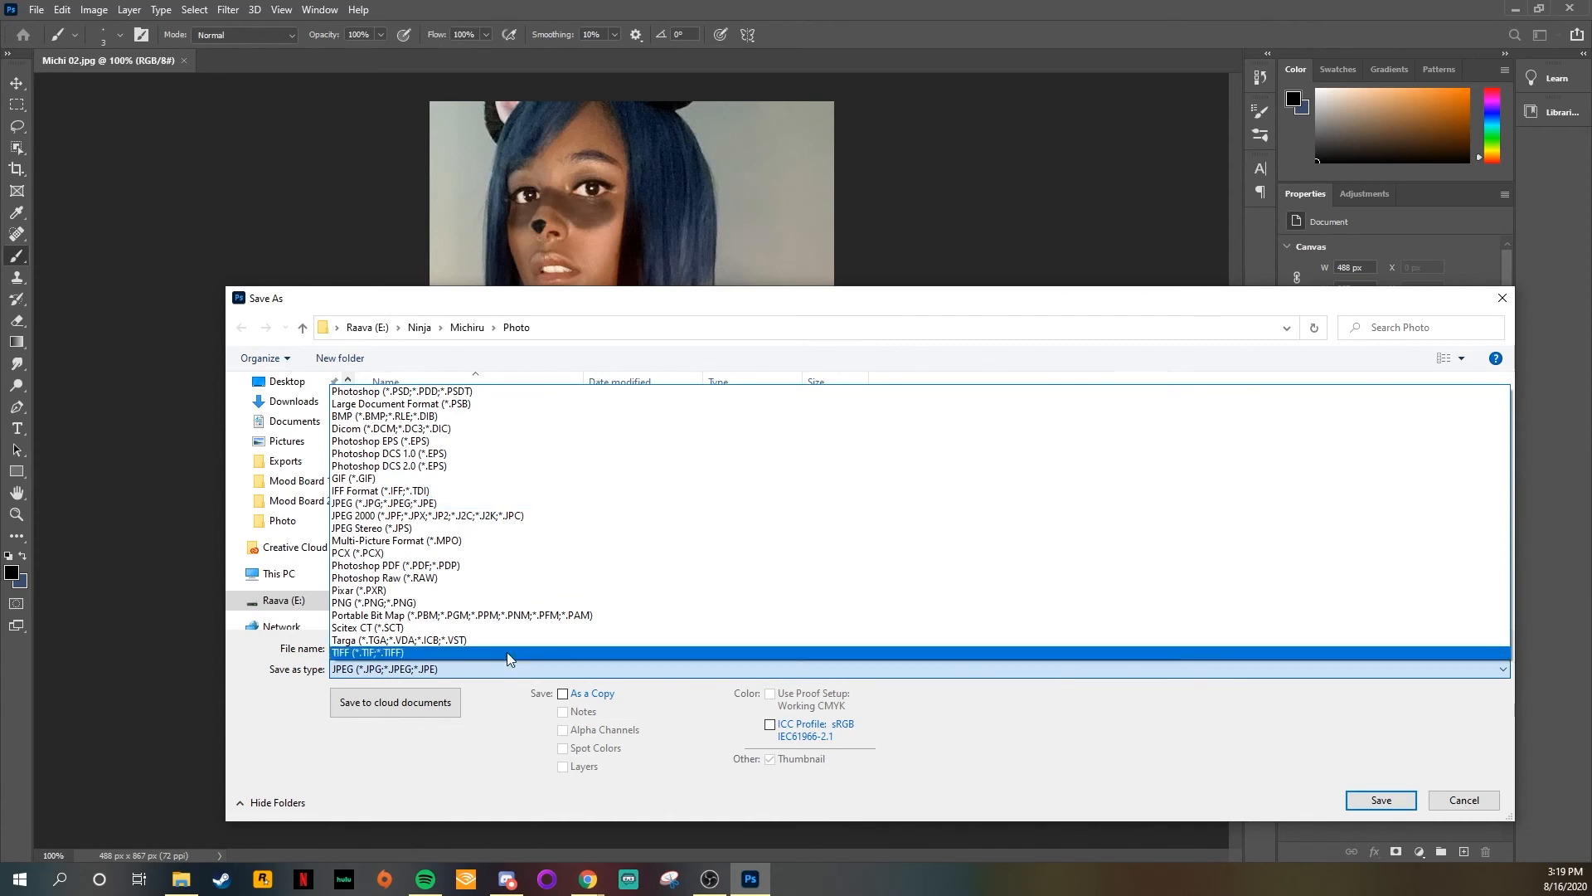
pyautogui.click(446, 396)
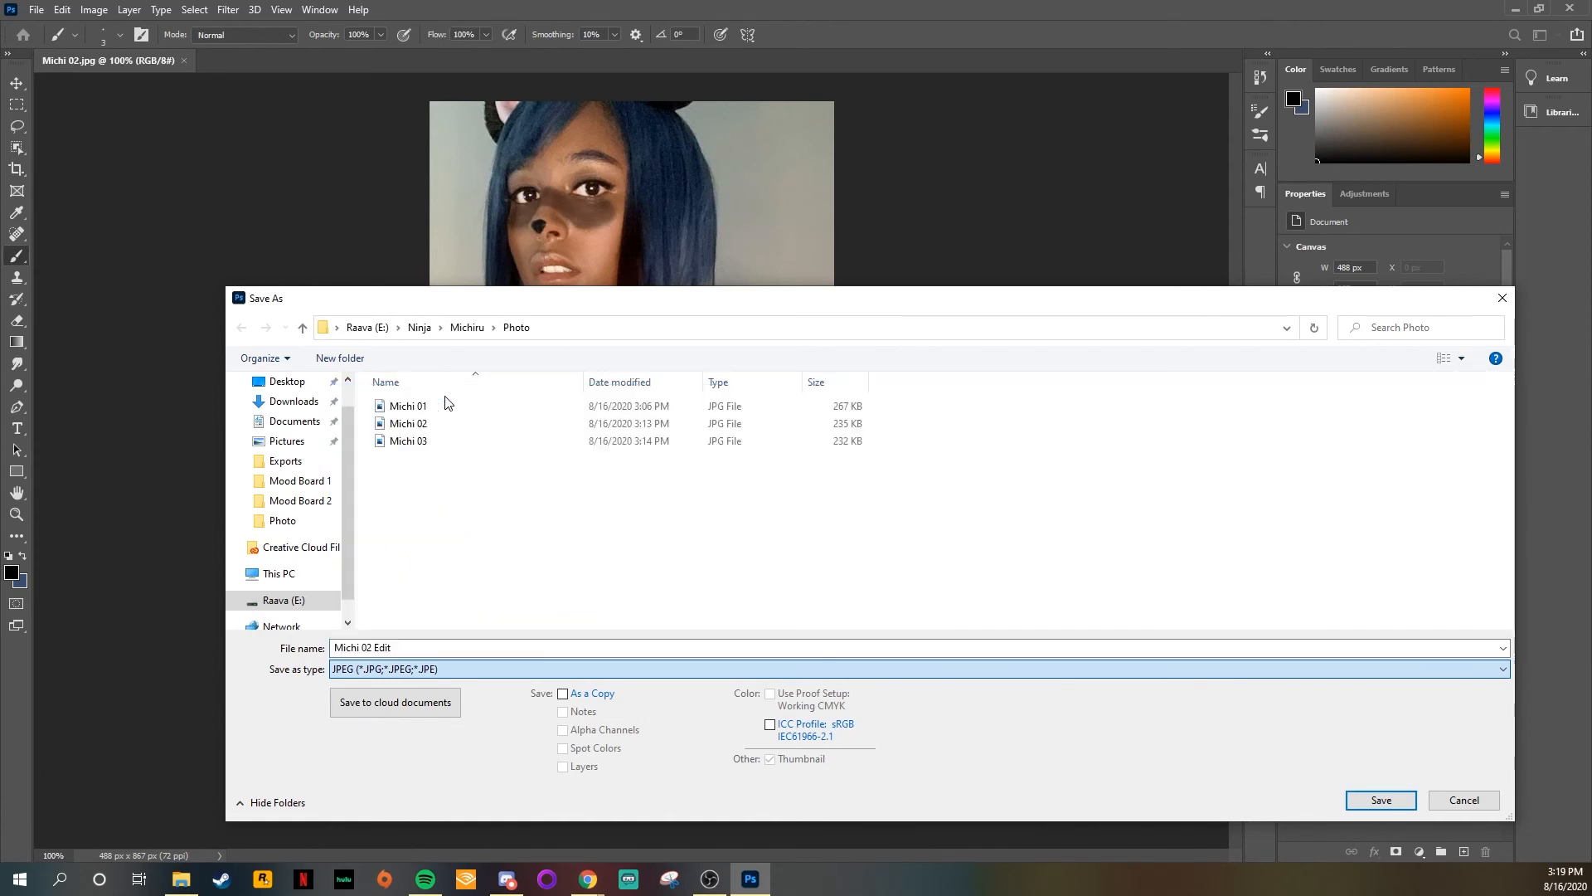
pyautogui.click(1372, 800)
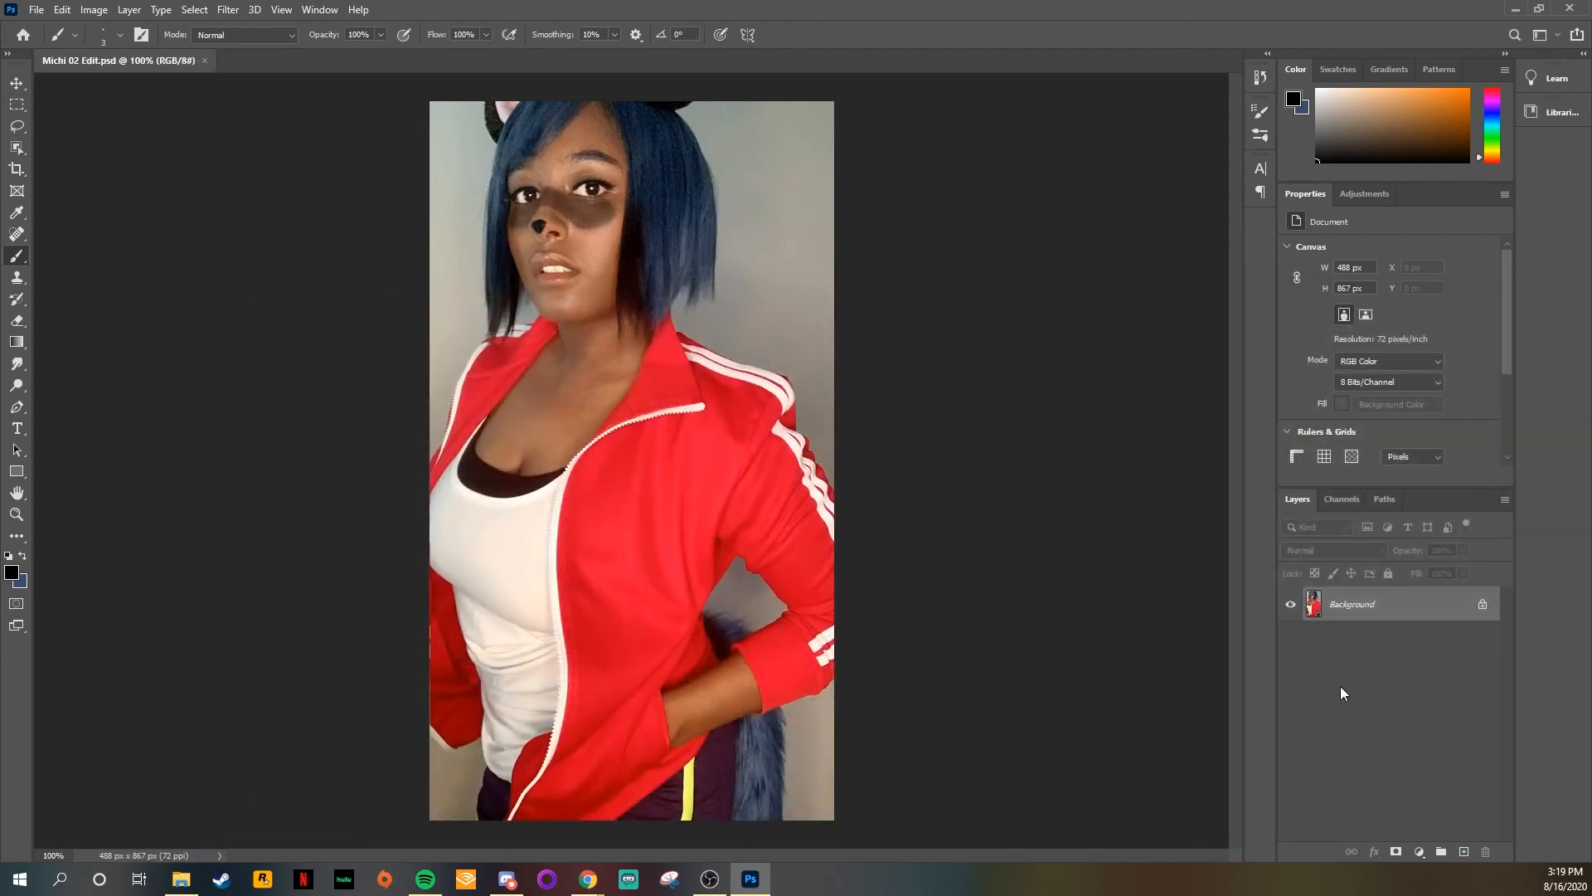
# Step: Duplicate the Background layer and rename the copy Michi
pyautogui.moveTo(1361, 600); pyautogui.dragTo(1464, 851)
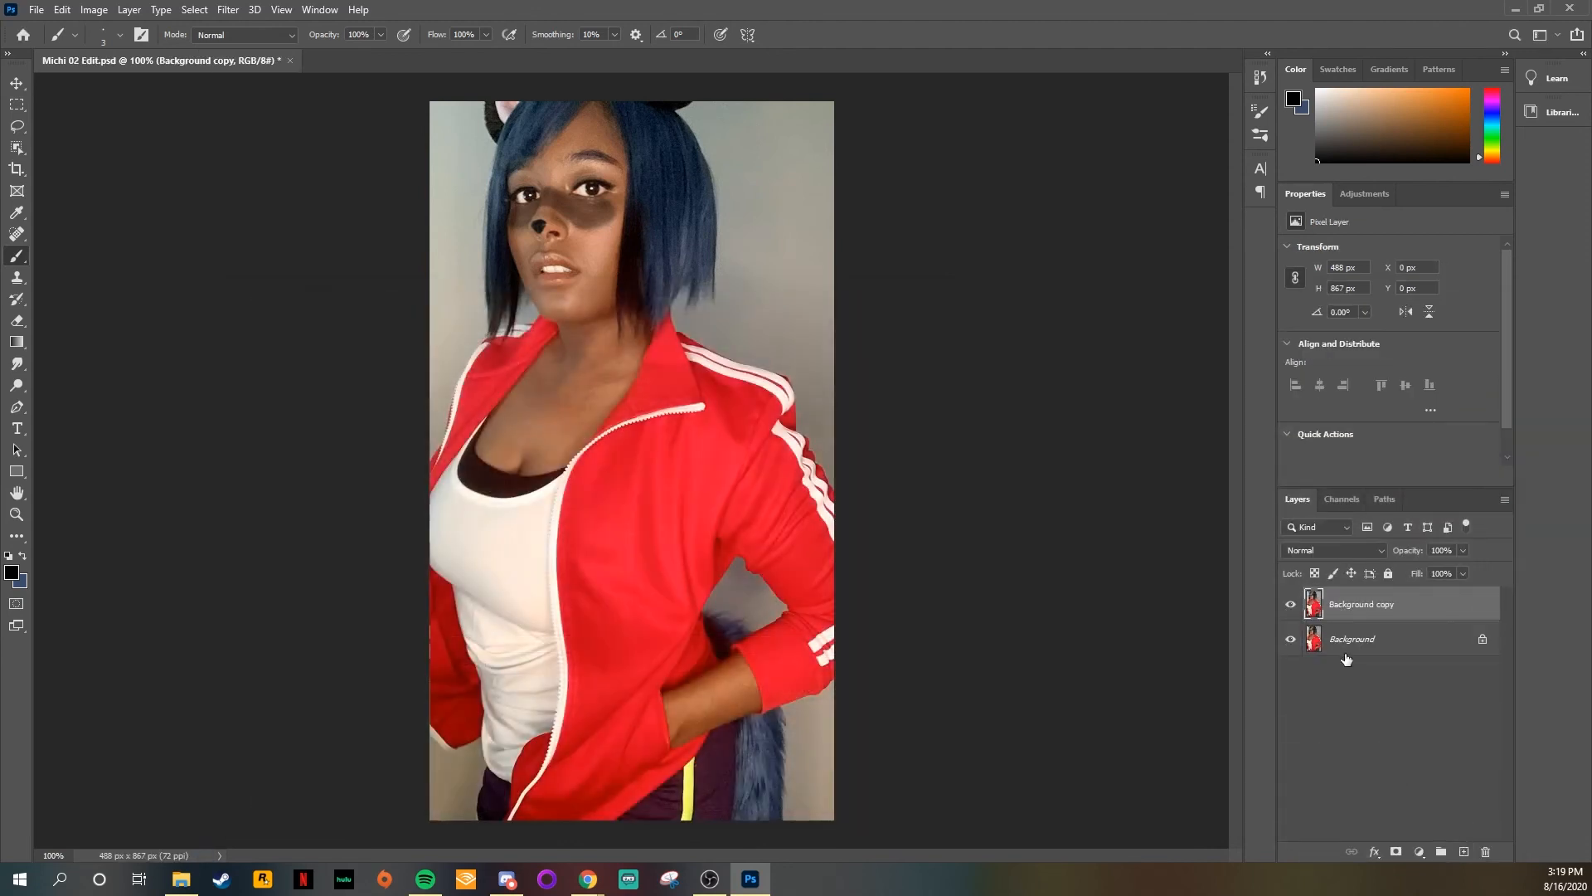
pyautogui.doubleClick(1358, 610)
pyautogui.write('Mi')
pyautogui.press('Return')
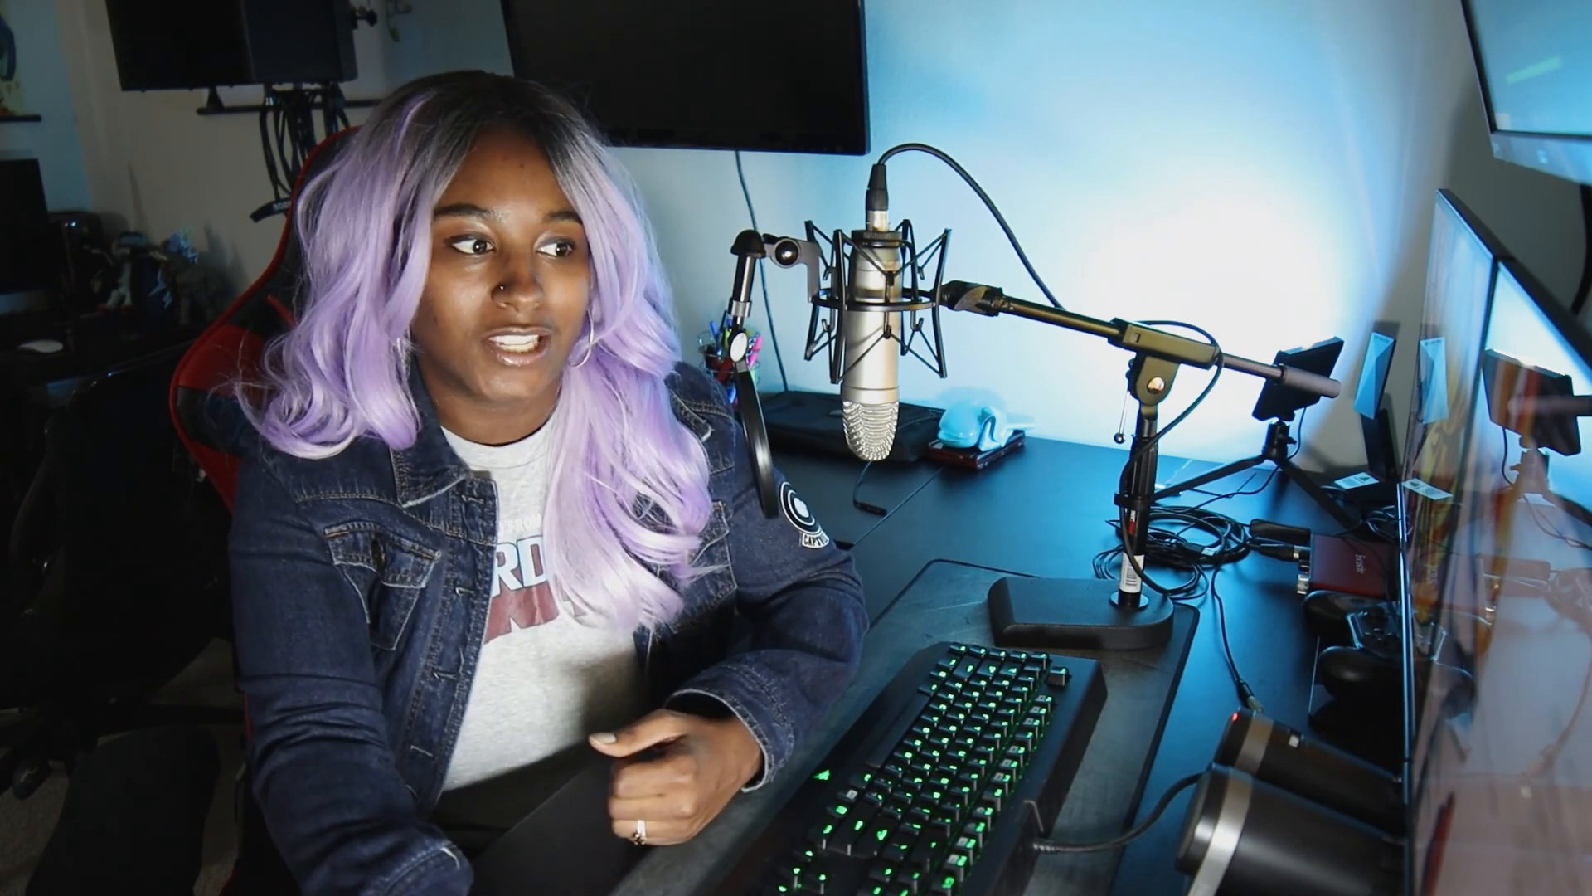
# Step: Open the Camera Raw Filter on the Michi layer and set the temperature to -12
pyautogui.click(228, 9)
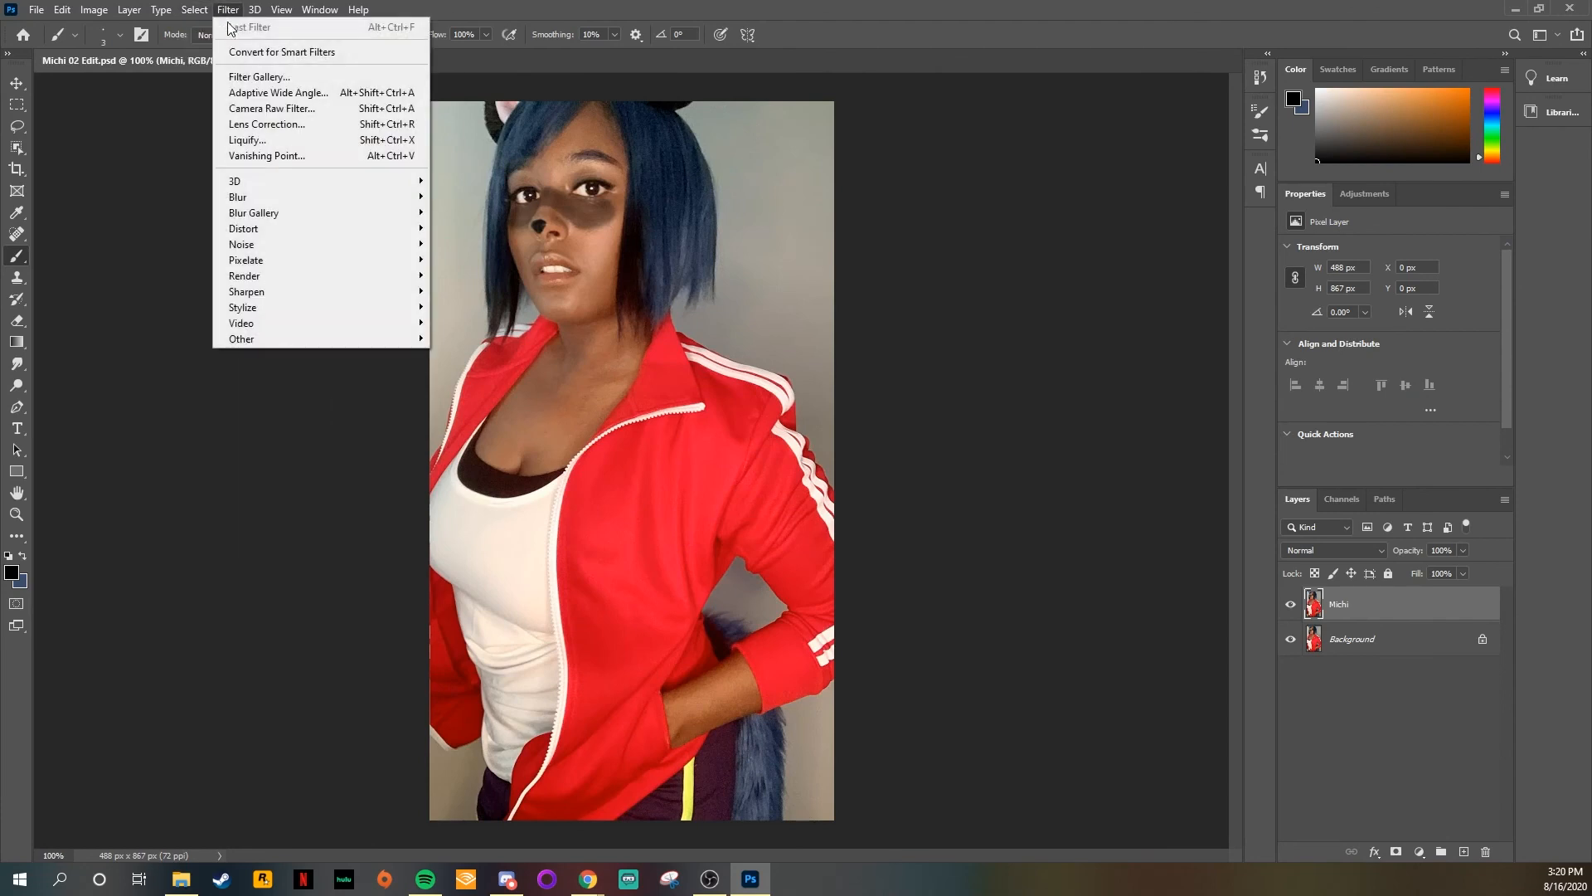
pyautogui.click(274, 114)
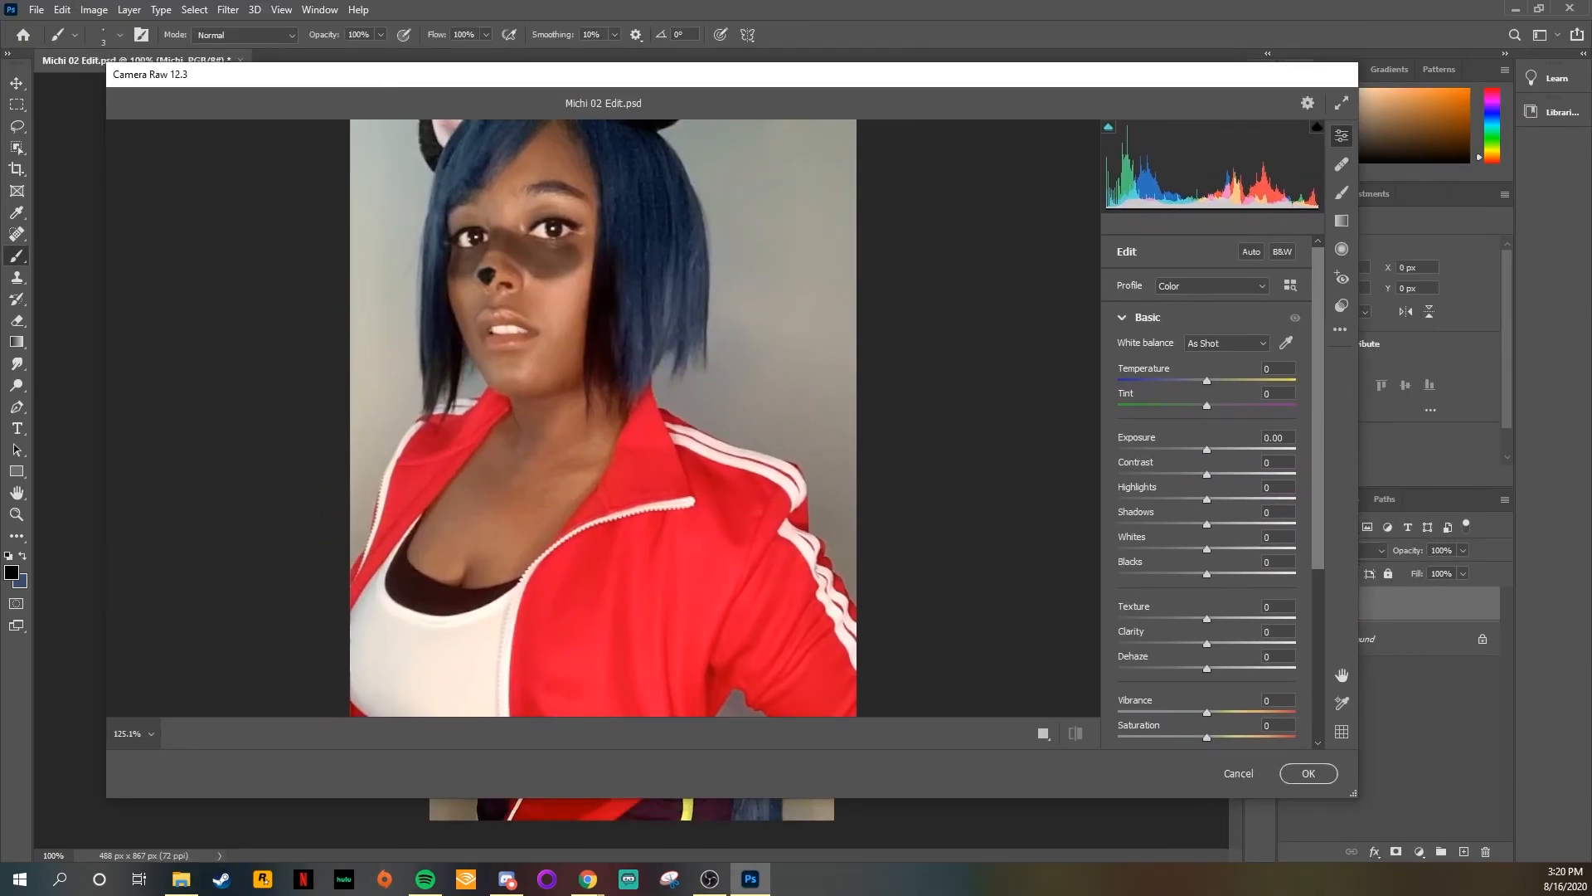
pyautogui.moveTo(1242, 798); pyautogui.dragTo(1286, 889)
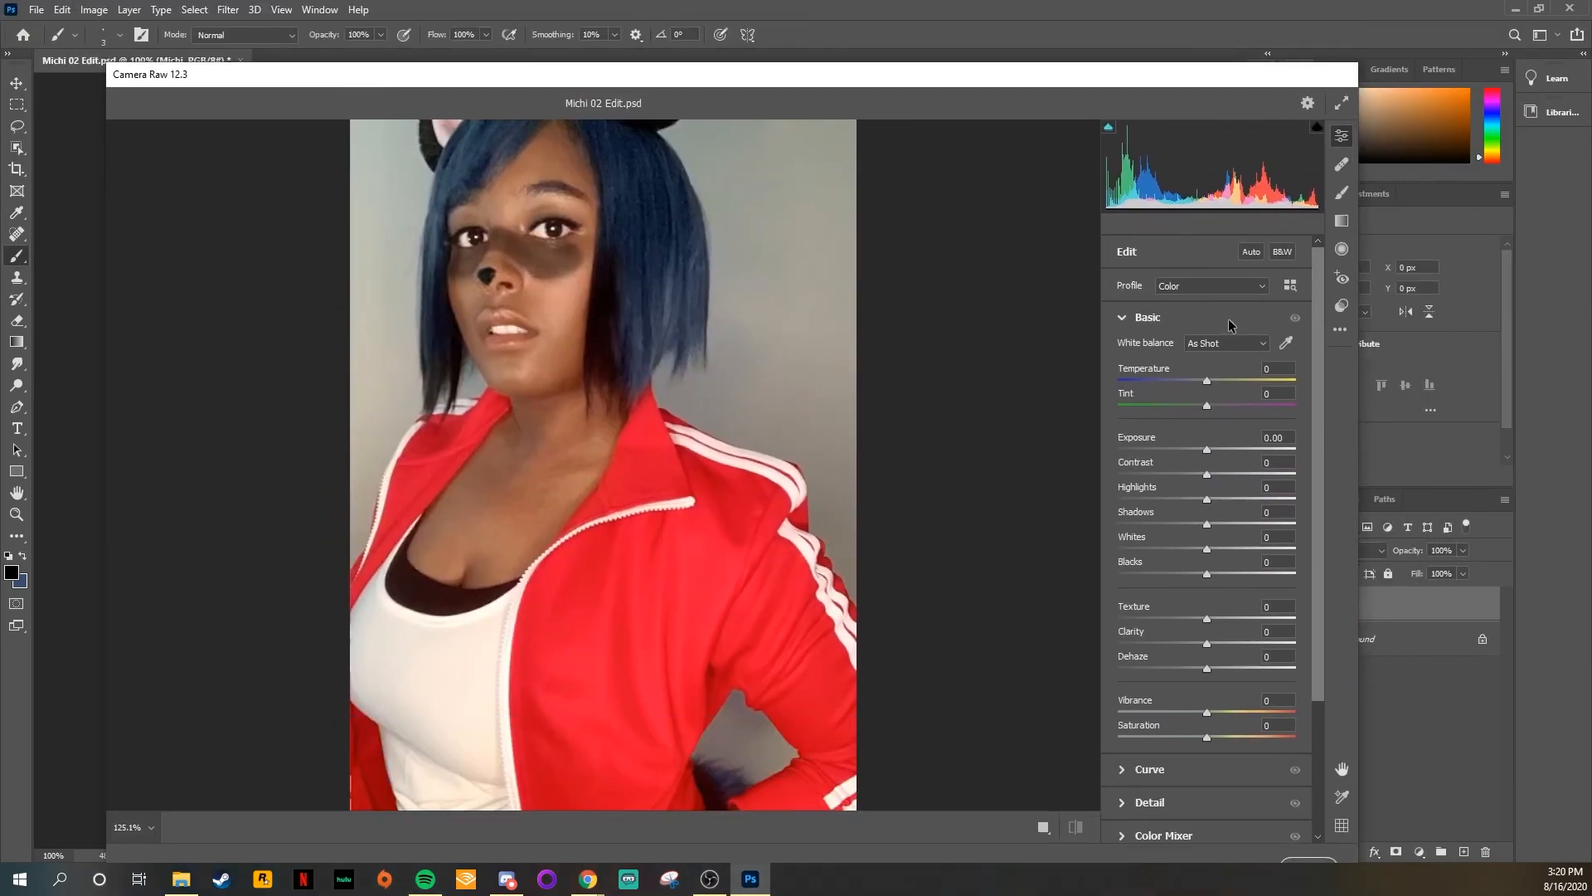
pyautogui.moveTo(1172, 81); pyautogui.dragTo(1272, 56)
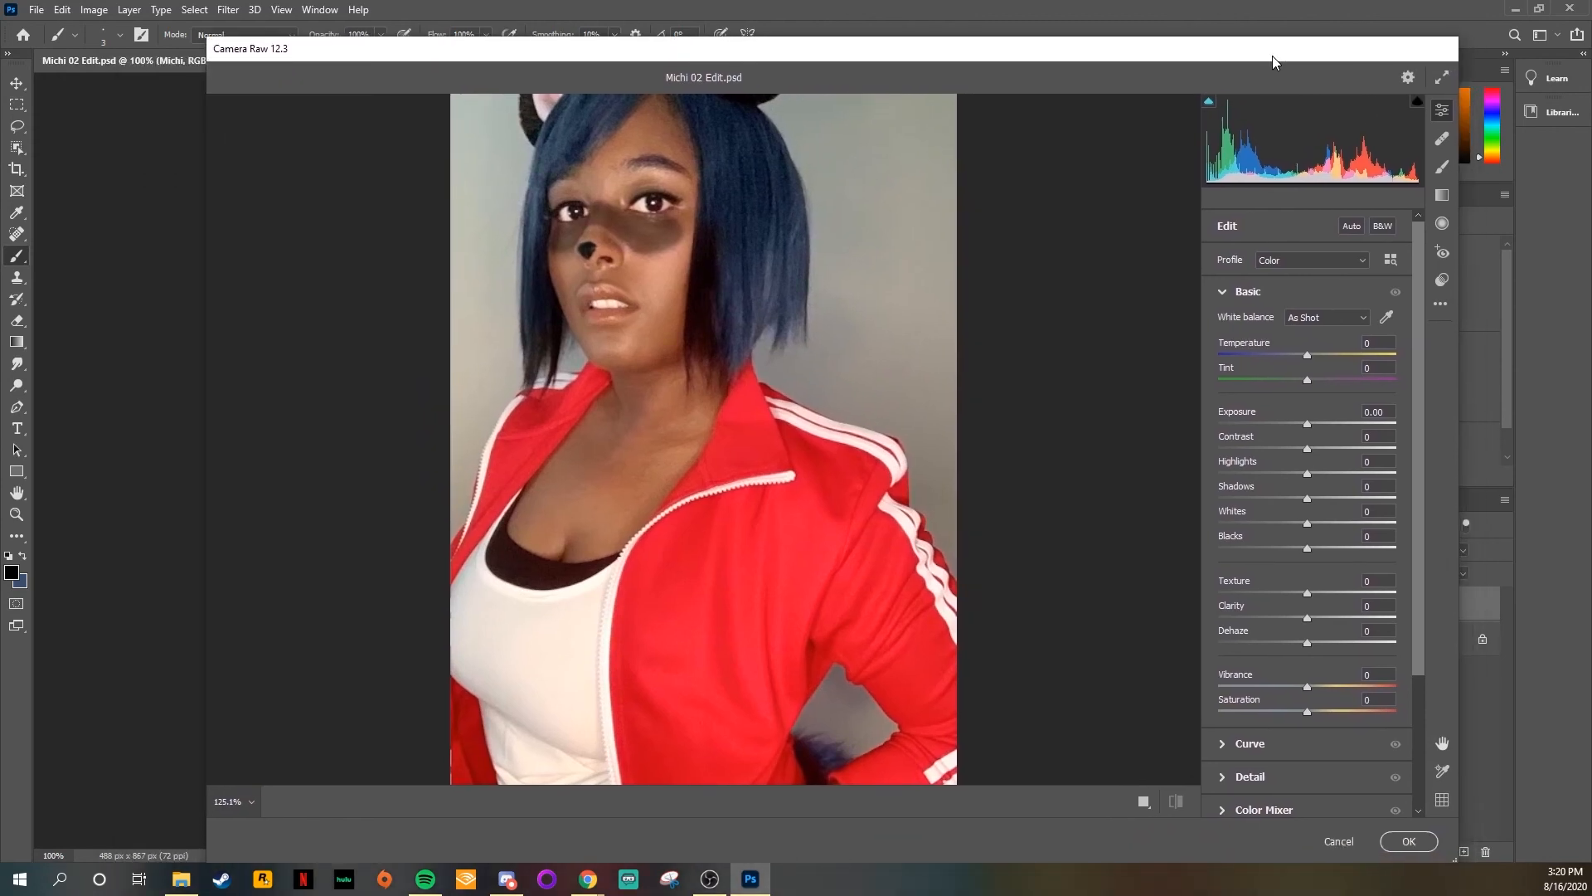
pyautogui.keyDown('alt'); pyautogui.click(946, 495); pyautogui.keyUp('alt')
pyautogui.keyDown('alt'); pyautogui.click(945, 496); pyautogui.keyUp('alt')
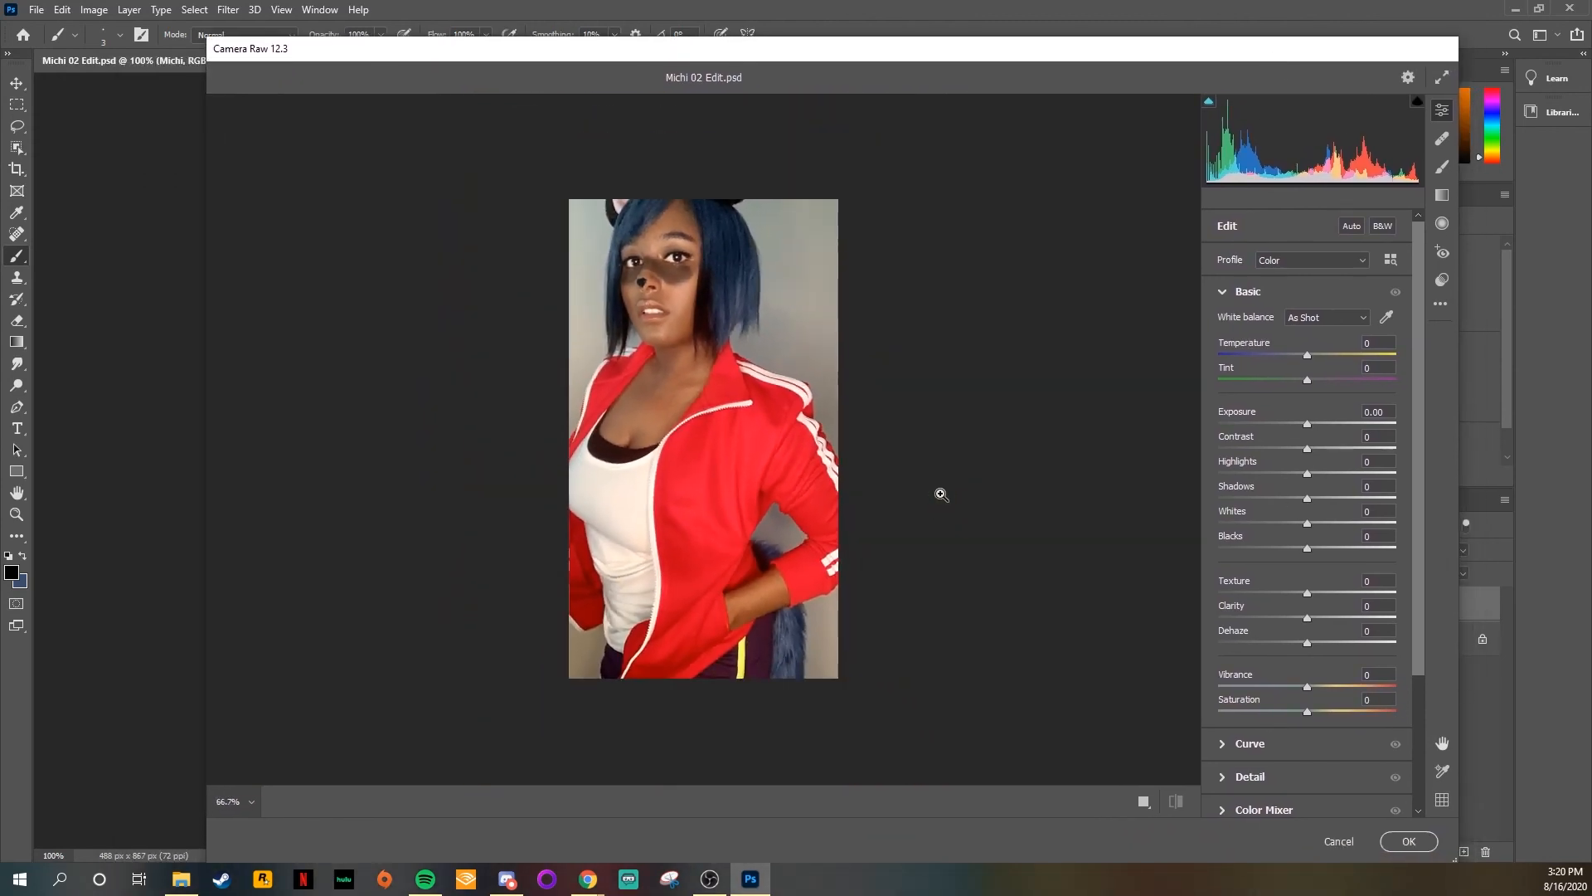
pyautogui.click(944, 498)
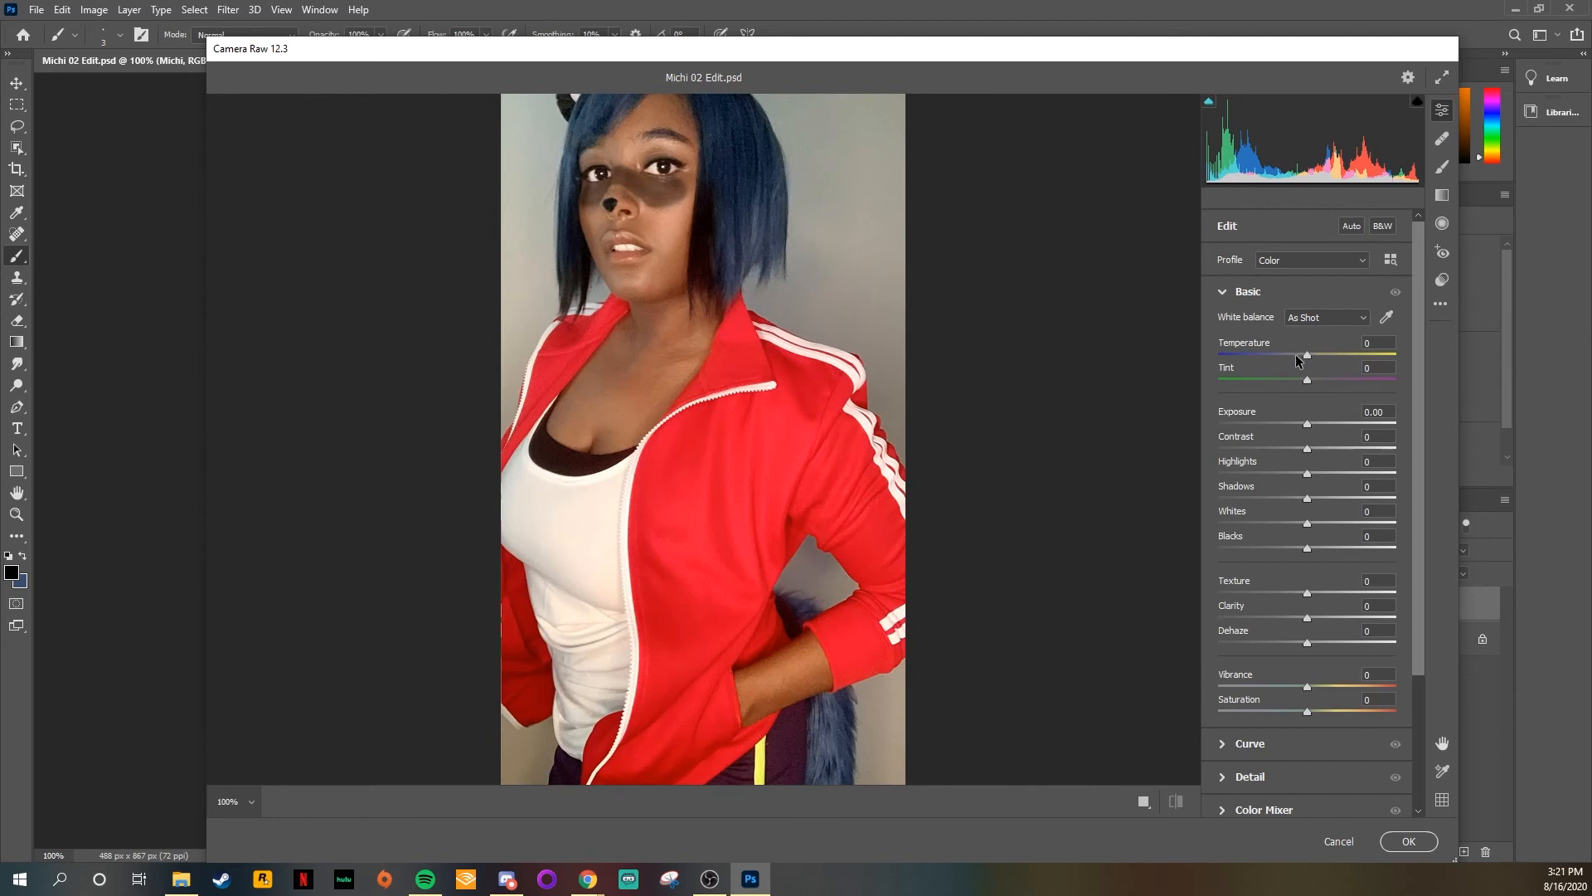
pyautogui.moveTo(1298, 359)
pyautogui.mouseDown()
pyautogui.moveTo(1415, 351)
pyautogui.moveTo(1109, 352)
pyautogui.moveTo(1479, 358)
pyautogui.moveTo(1296, 355)
pyautogui.mouseUp()
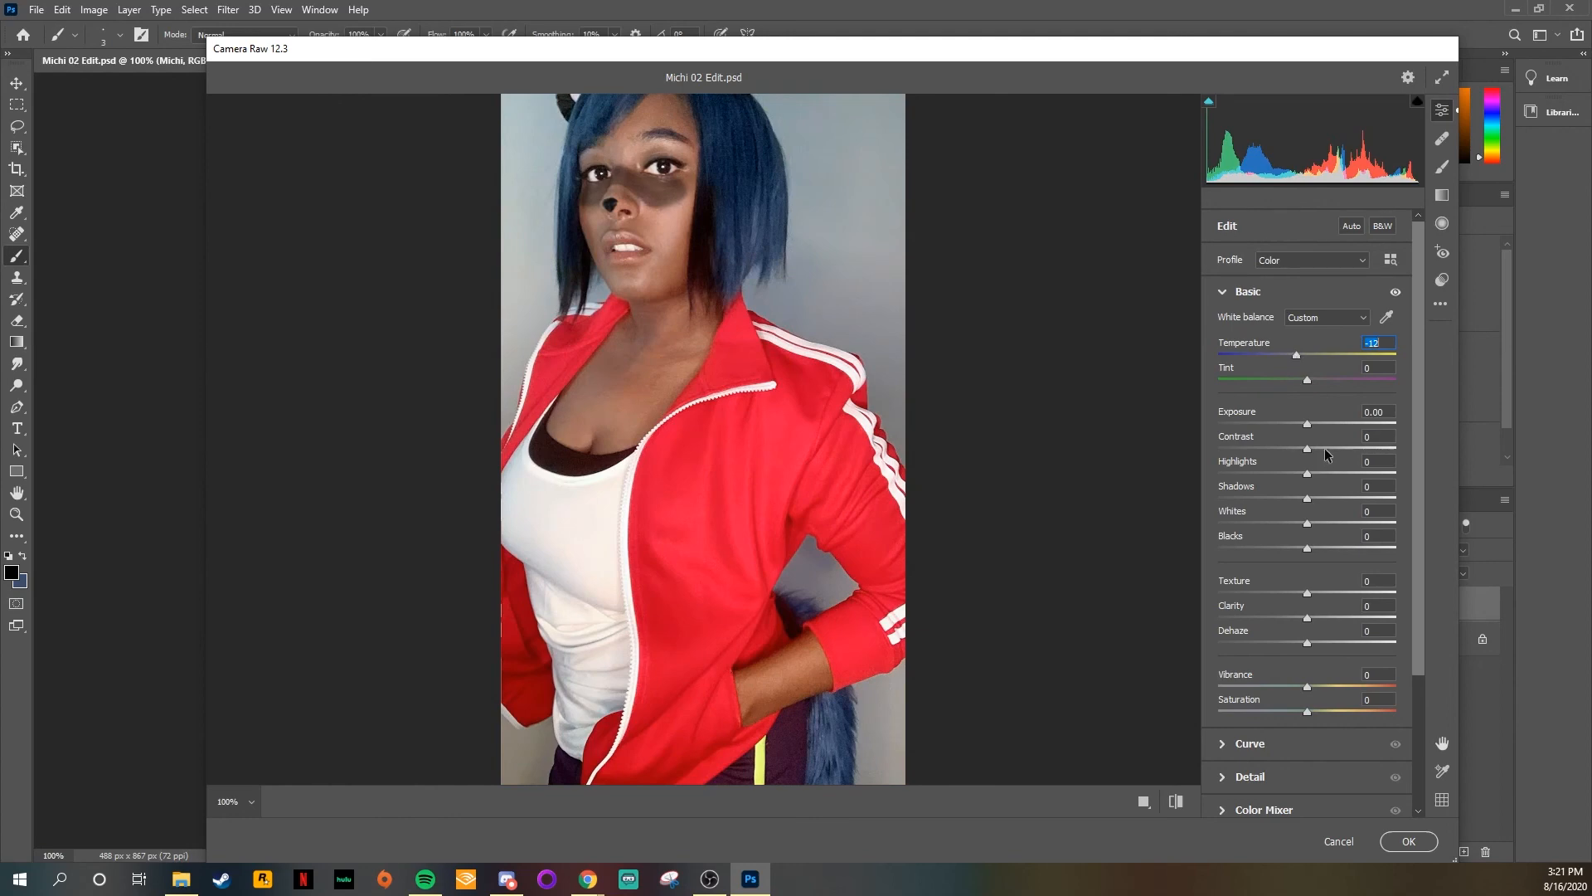
# Step: Set the exposure to -0.25, contrast to +16, shadows to +28, texture to -55 and clarity to -3
pyautogui.moveTo(1307, 423); pyautogui.dragTo(1332, 498)
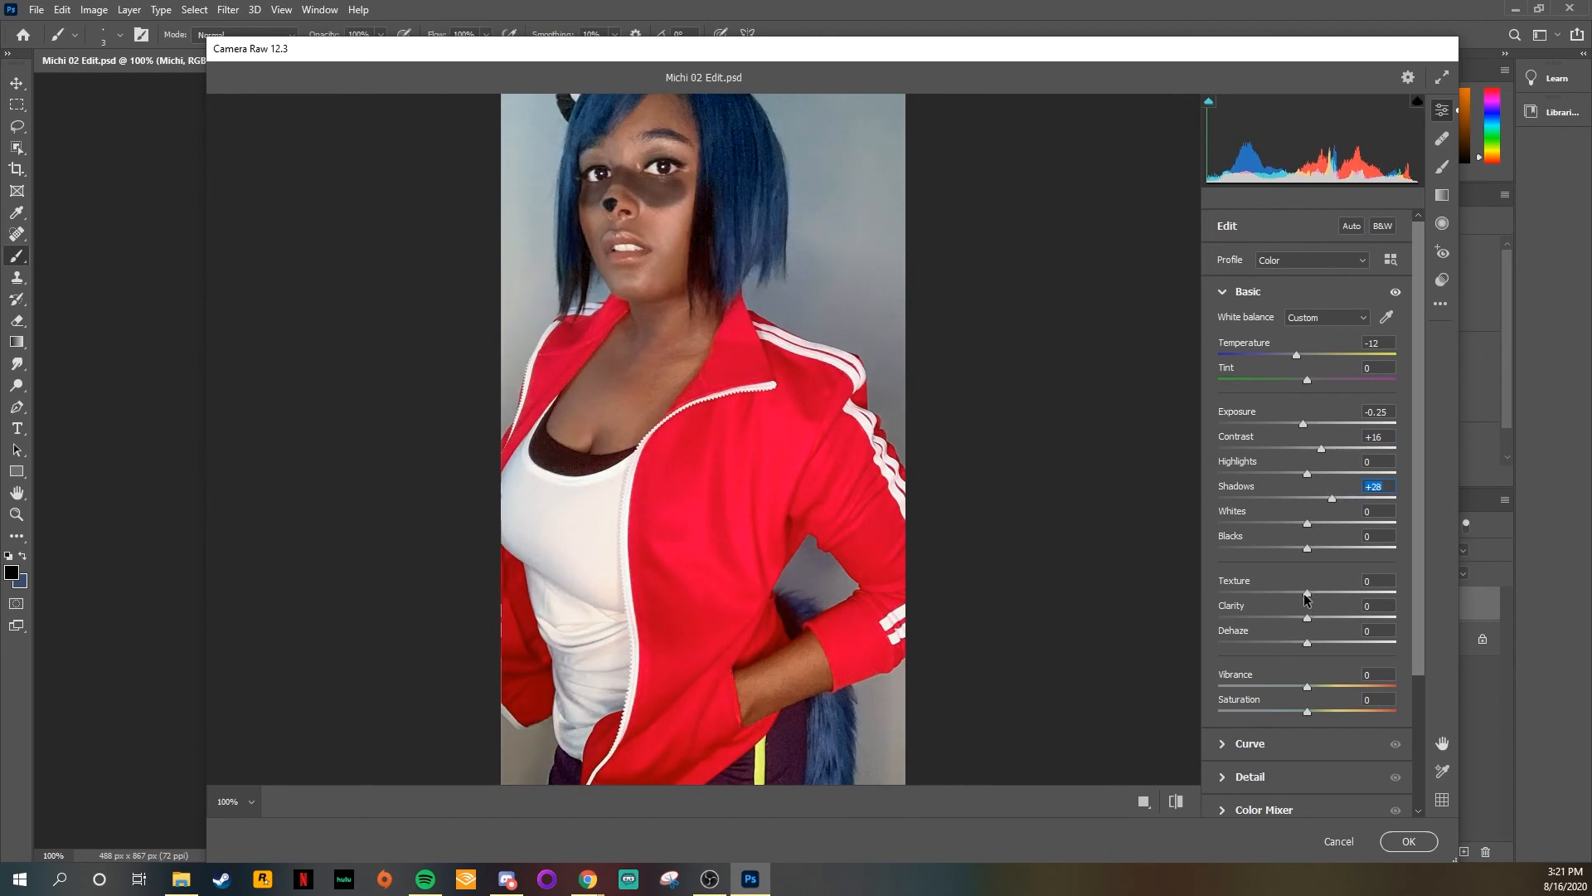
pyautogui.moveTo(1308, 595)
pyautogui.mouseDown()
pyautogui.moveTo(1344, 594)
pyautogui.moveTo(1244, 597)
pyautogui.moveTo(1350, 593)
pyautogui.moveTo(1345, 578)
pyautogui.moveTo(1217, 585)
pyautogui.moveTo(1142, 554)
pyautogui.moveTo(1413, 593)
pyautogui.moveTo(1236, 593)
pyautogui.moveTo(1285, 589)
pyautogui.moveTo(1259, 592)
pyautogui.moveTo(1349, 616)
pyautogui.moveTo(1304, 597)
pyautogui.mouseUp()
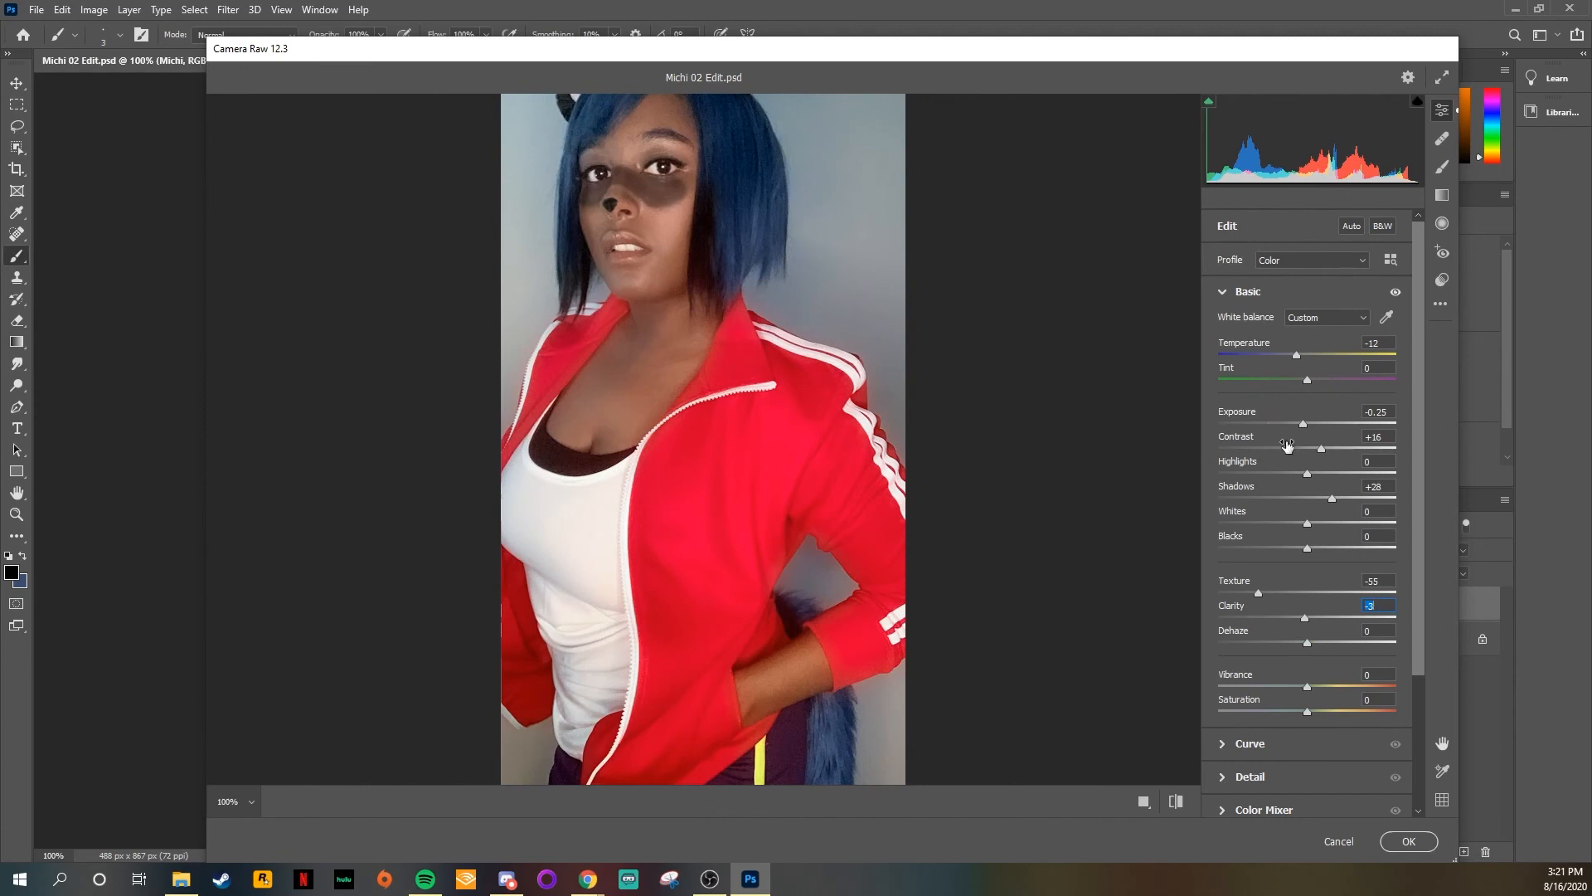
pyautogui.click(1377, 437)
pyautogui.click(1376, 343)
pyautogui.click(1376, 606)
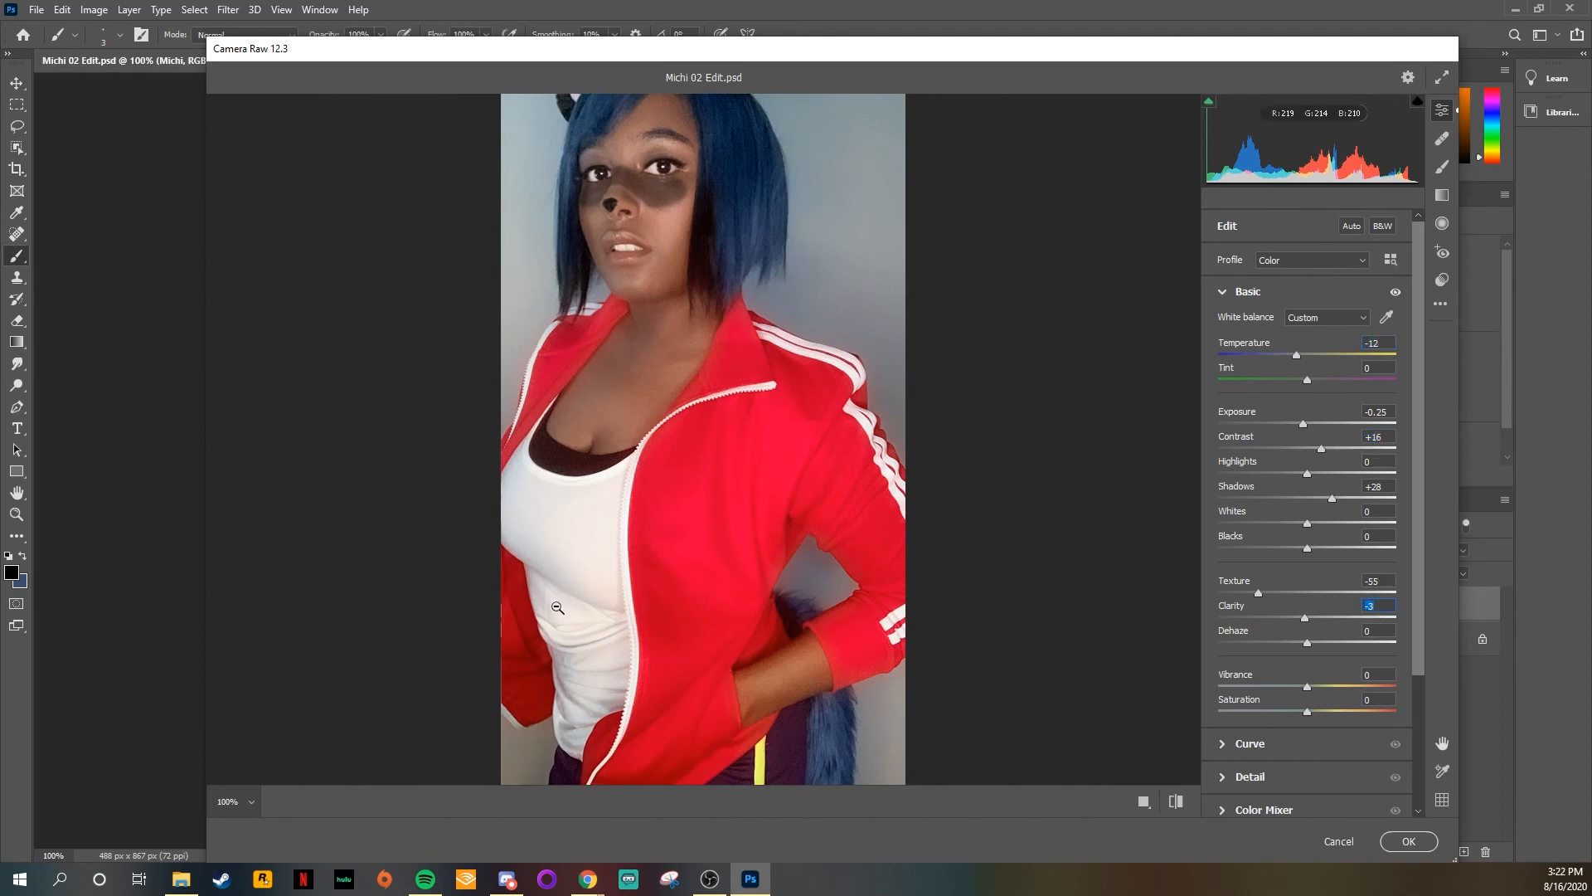
# Step: Set the shadows to -22 and the blacks to -9, and apply the Camera Raw adjustments
pyautogui.click(682, 506)
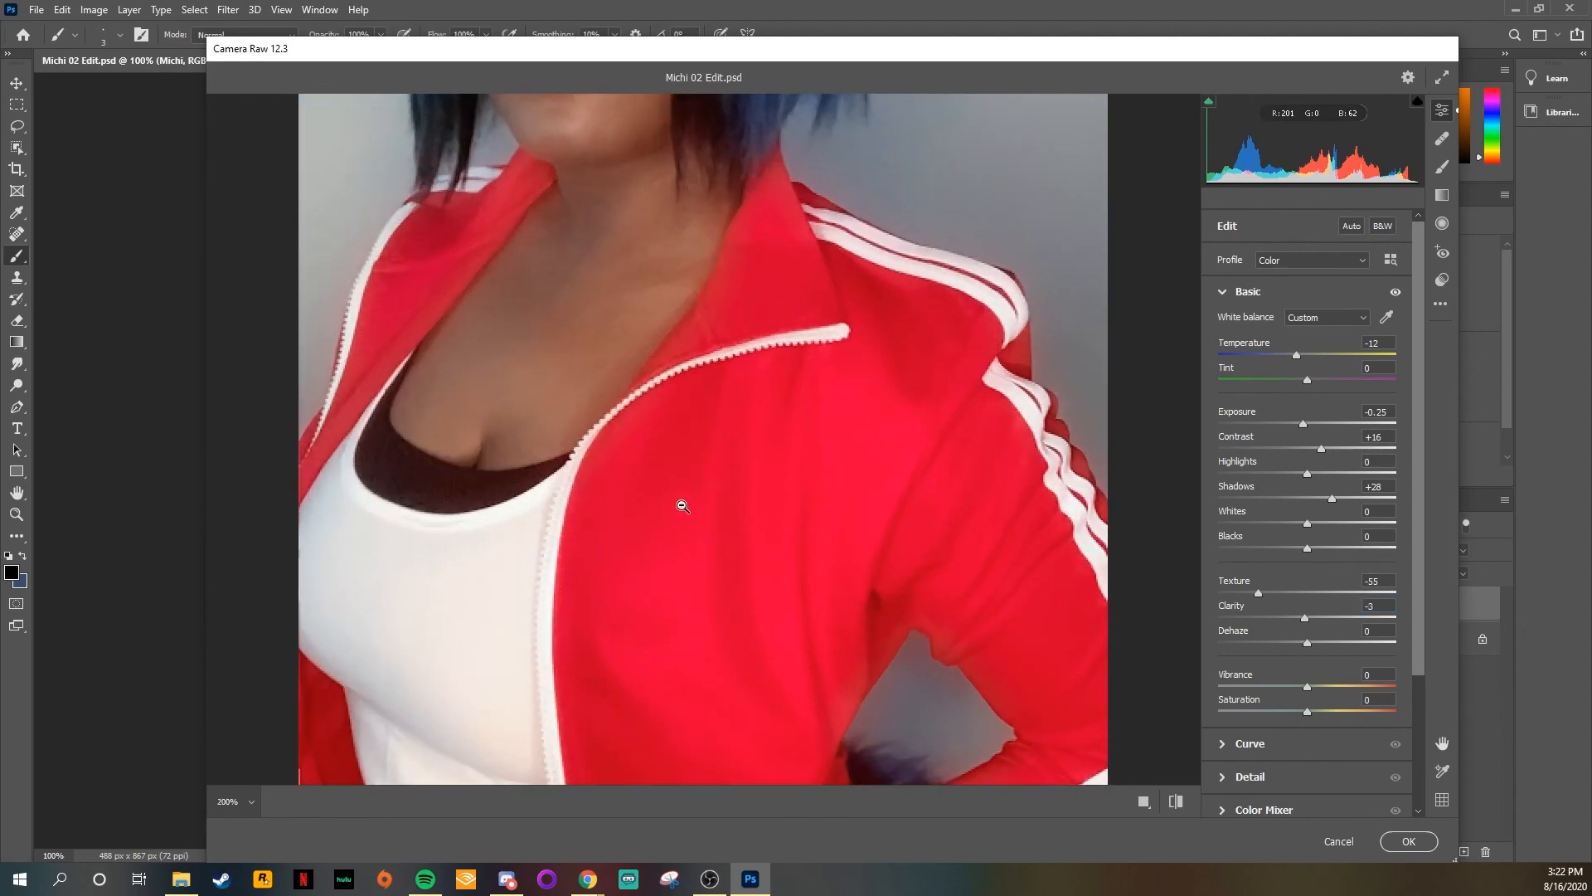
pyautogui.scroll(5, 586, 391)
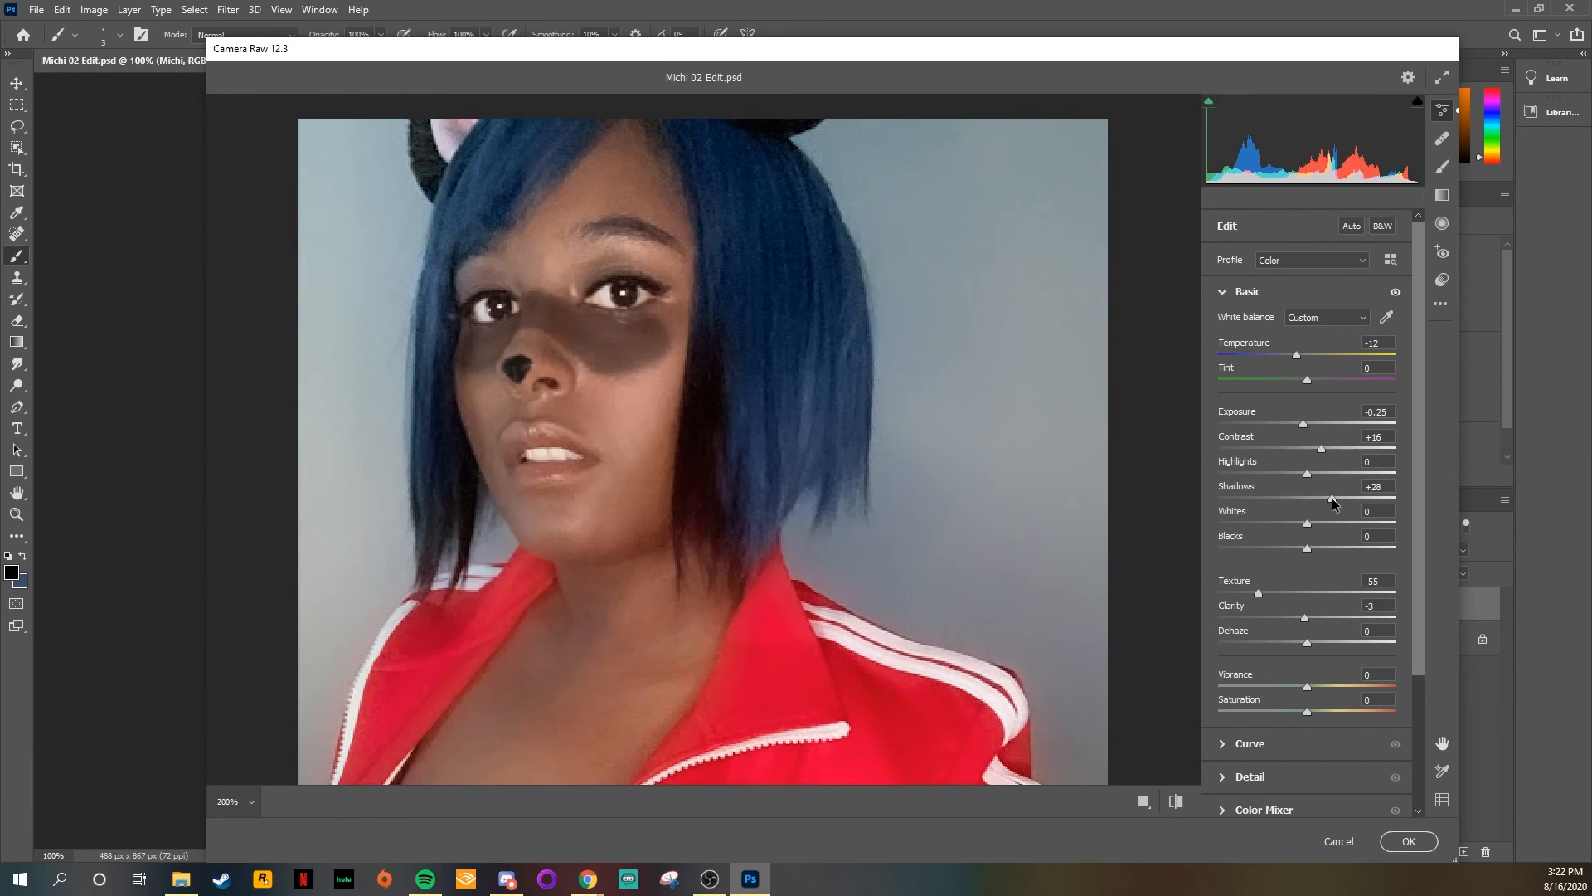
pyautogui.moveTo(1335, 496); pyautogui.dragTo(1297, 545)
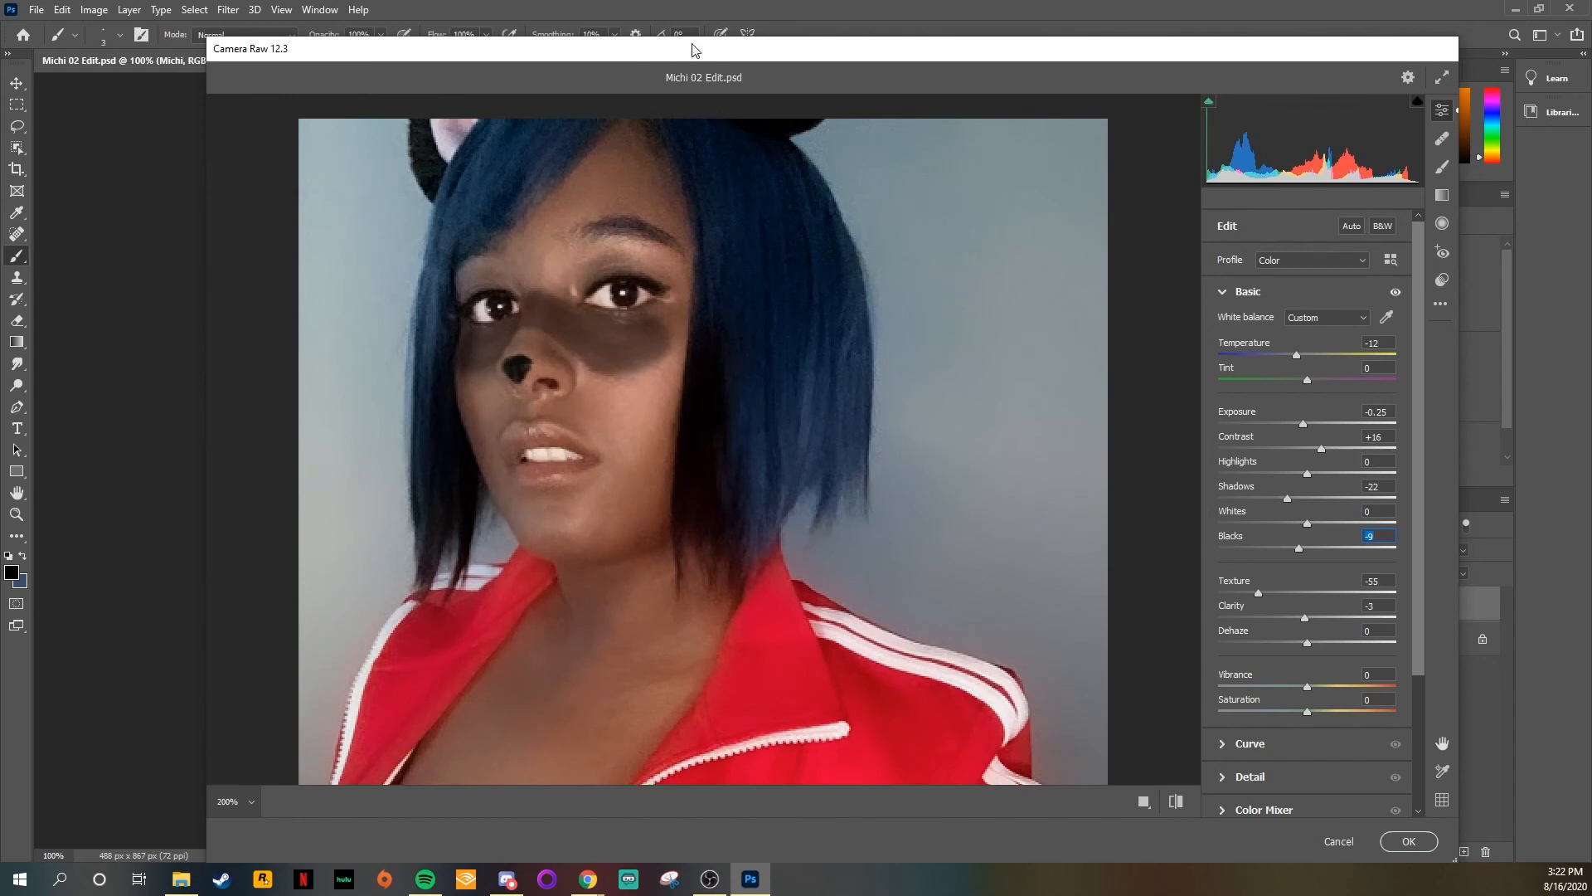
pyautogui.click(1419, 846)
# Step: Compare the photo before and after the adjustments by toggling the Michi layer's visibility
pyautogui.click(1289, 609)
pyautogui.click(1288, 609)
pyautogui.click(1289, 608)
pyautogui.click(1289, 609)
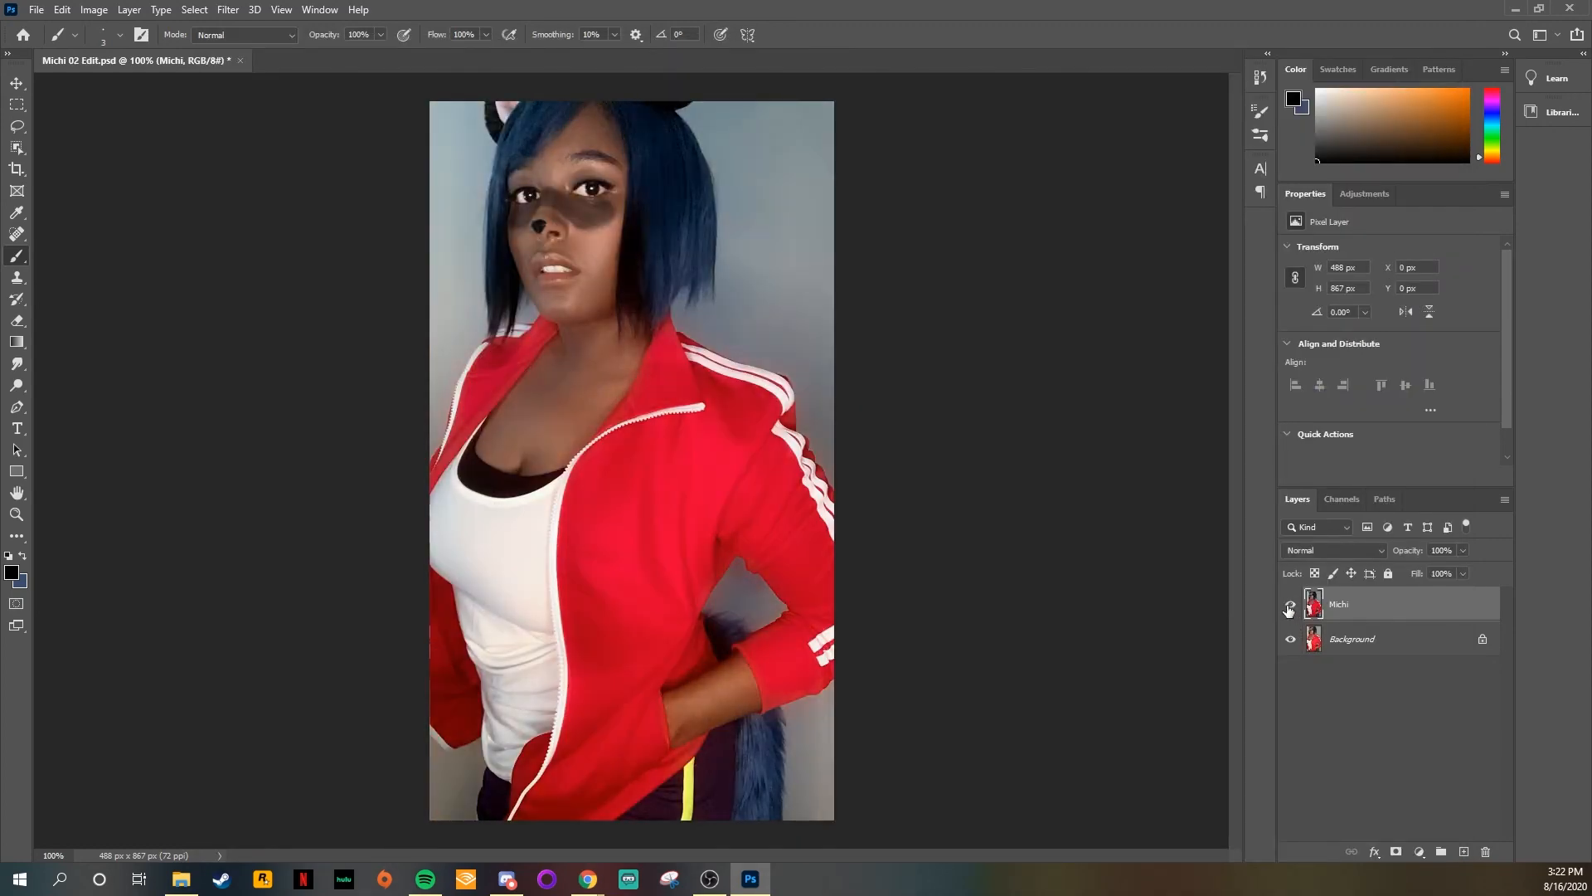
pyautogui.click(1289, 609)
pyautogui.click(1289, 608)
pyautogui.click(1288, 609)
pyautogui.click(1288, 608)
pyautogui.click(1288, 609)
pyautogui.click(1288, 609)
pyautogui.click(1289, 609)
pyautogui.click(1289, 608)
pyautogui.click(1288, 609)
pyautogui.click(1289, 609)
pyautogui.click(1288, 609)
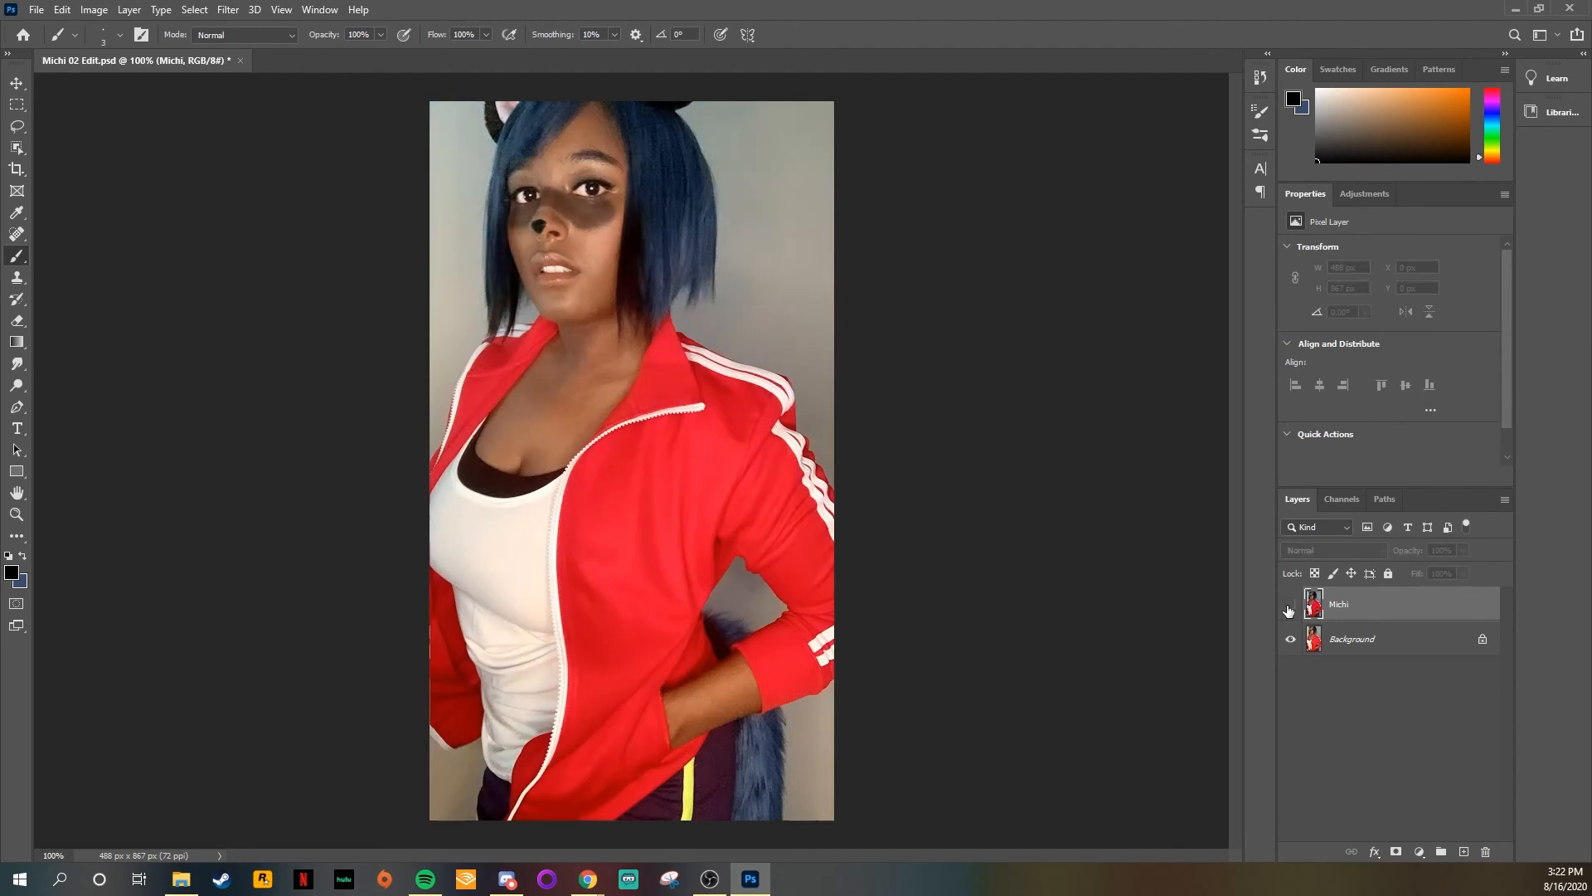
pyautogui.click(1288, 609)
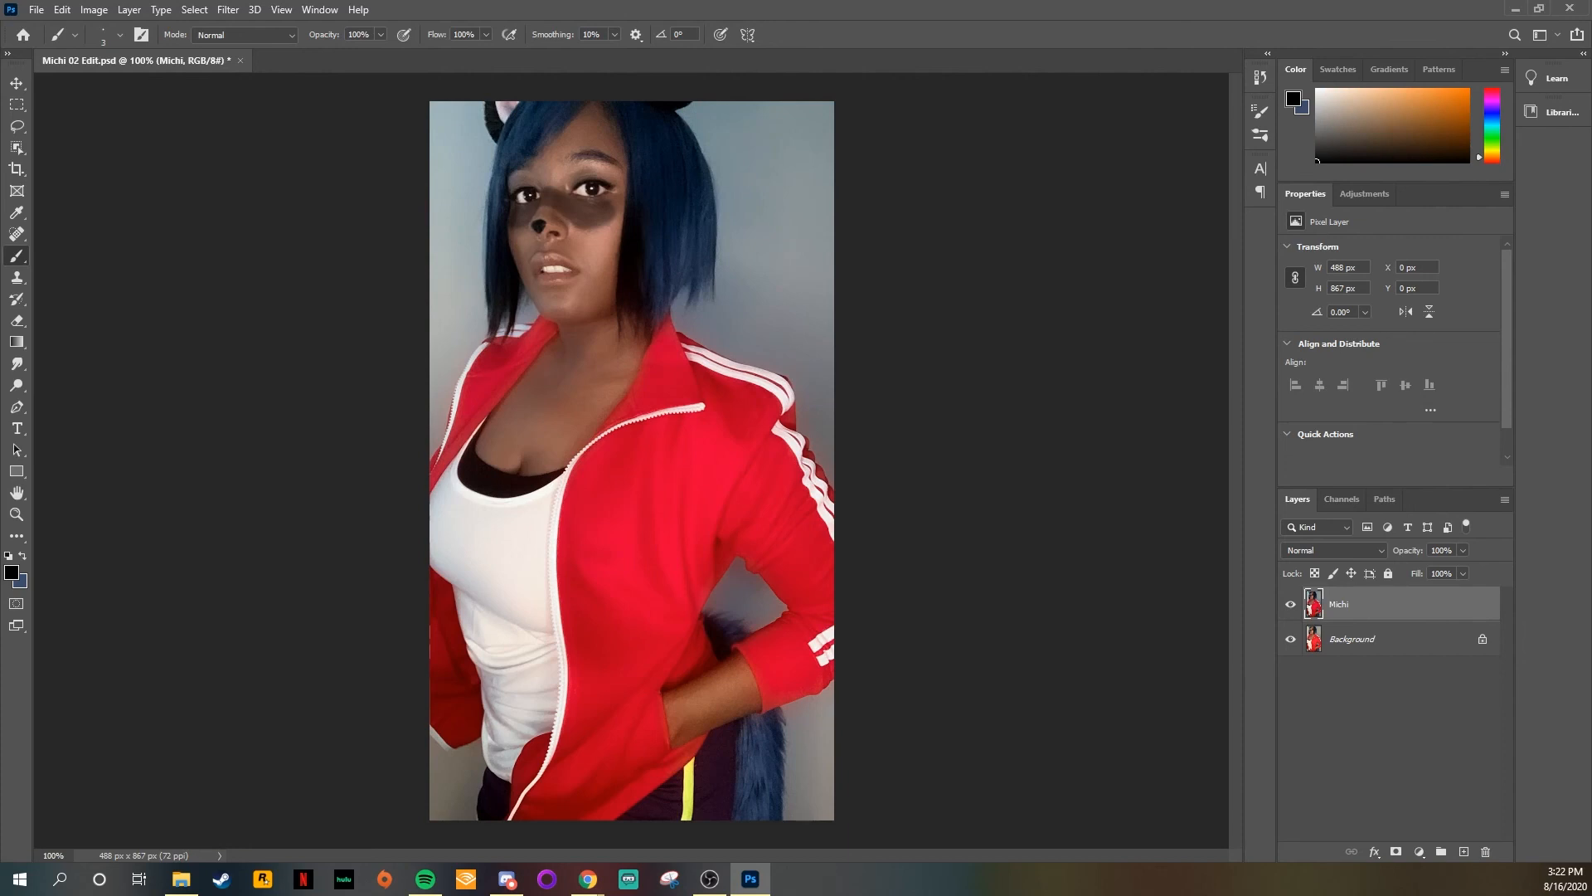
# Step: Save the Photoshop document and duplicate the Michi layer
pyautogui.click(36, 10)
pyautogui.click(95, 198)
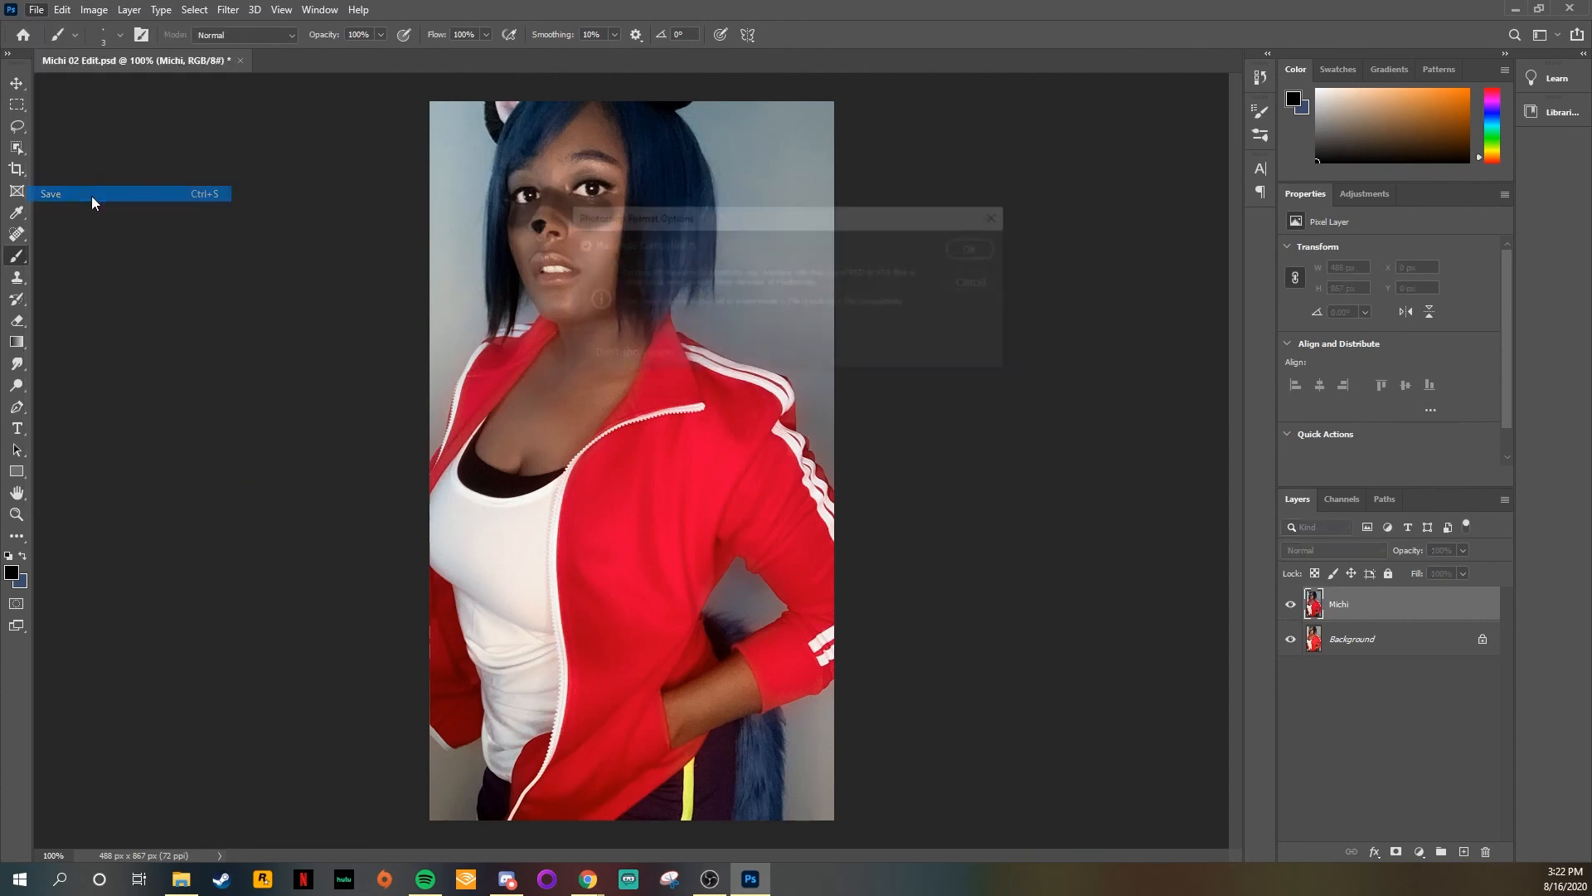
pyautogui.click(979, 248)
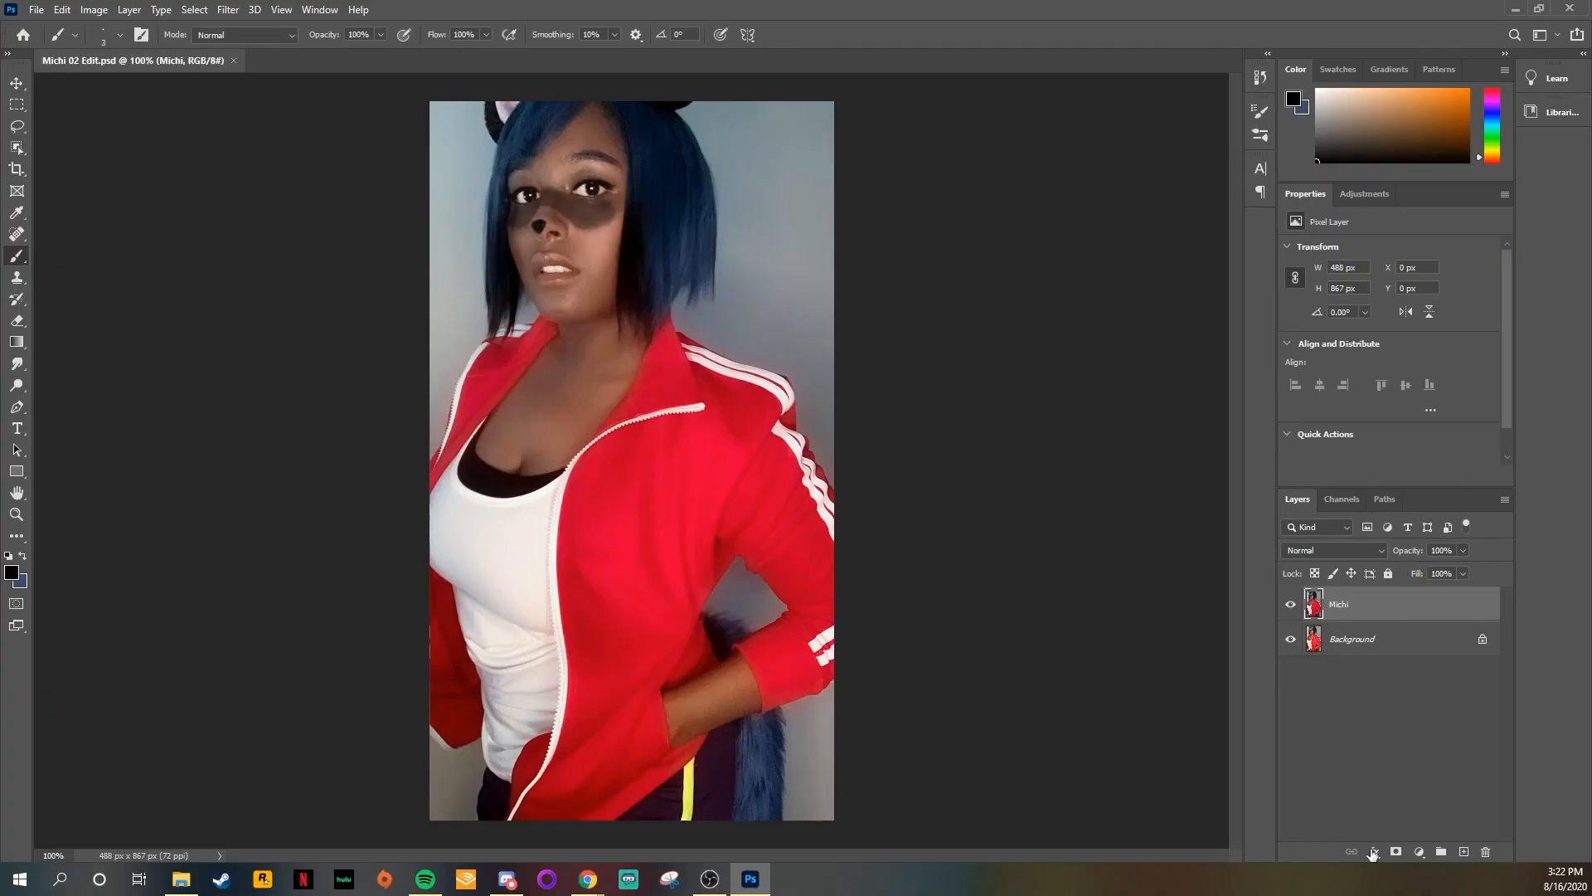
pyautogui.moveTo(1338, 597); pyautogui.dragTo(1464, 852)
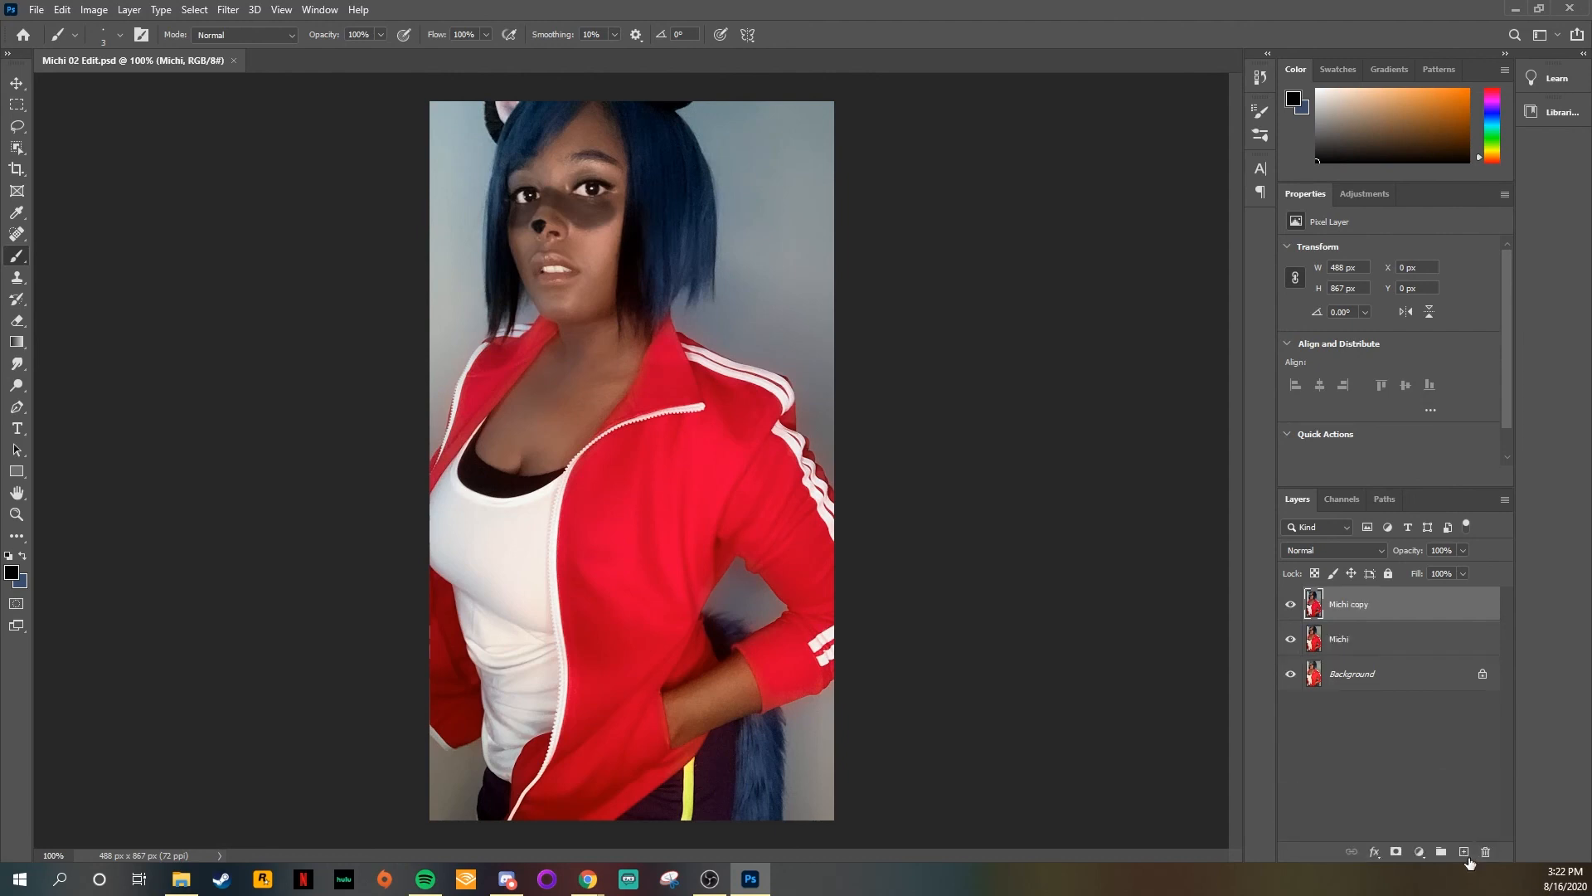
# Step: Try to select the grey backdrop areas around the subject with the Magic Wand at tolerance 32, and clear the selection
pyautogui.press('l')
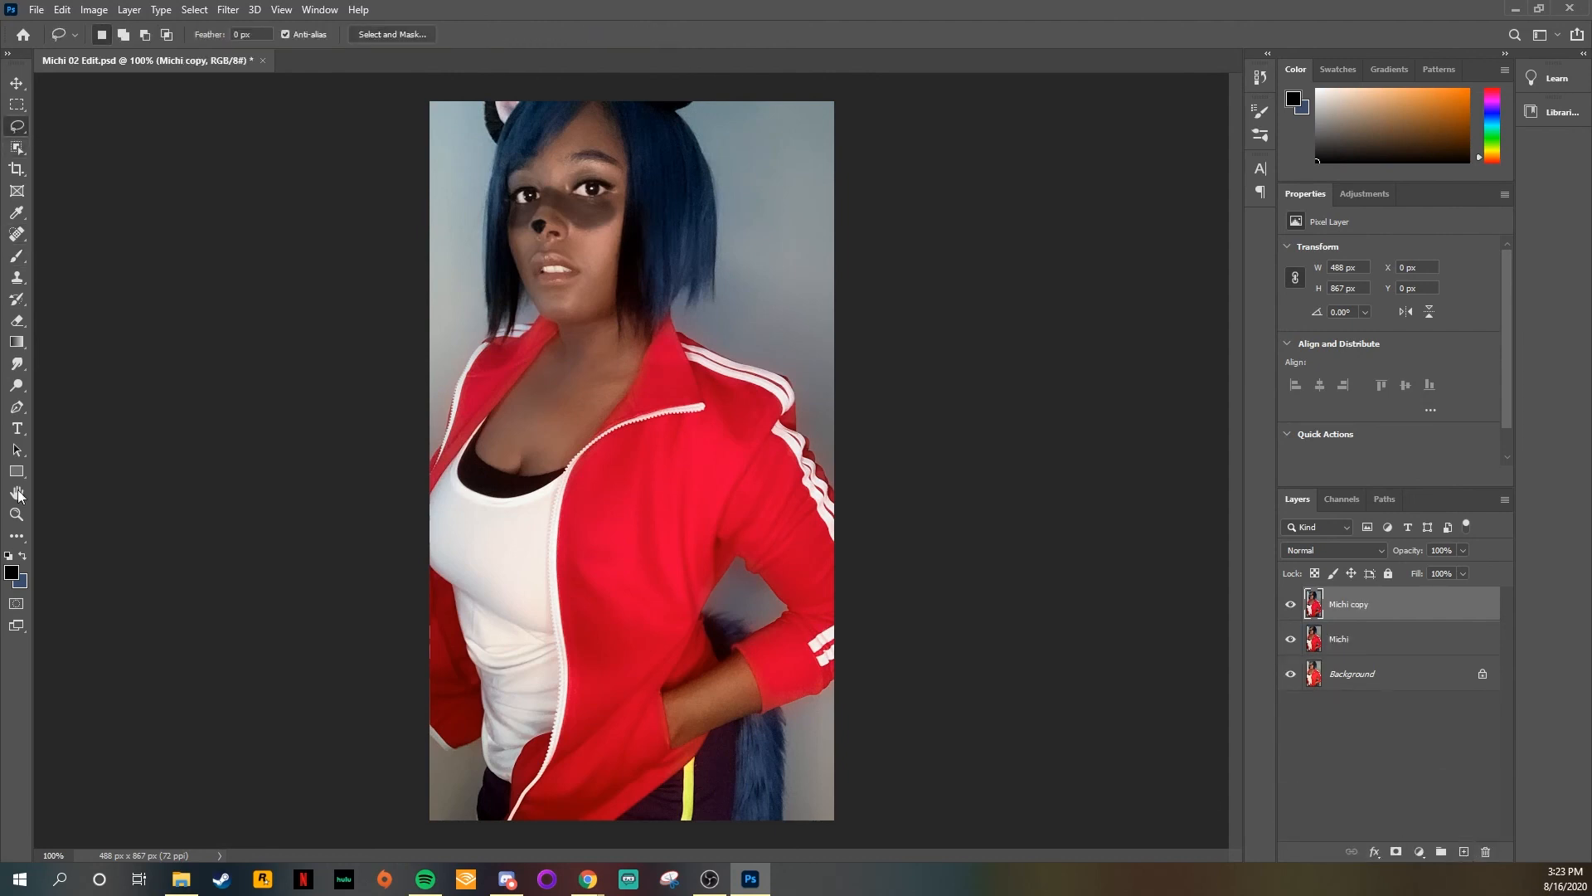
pyautogui.click(18, 542)
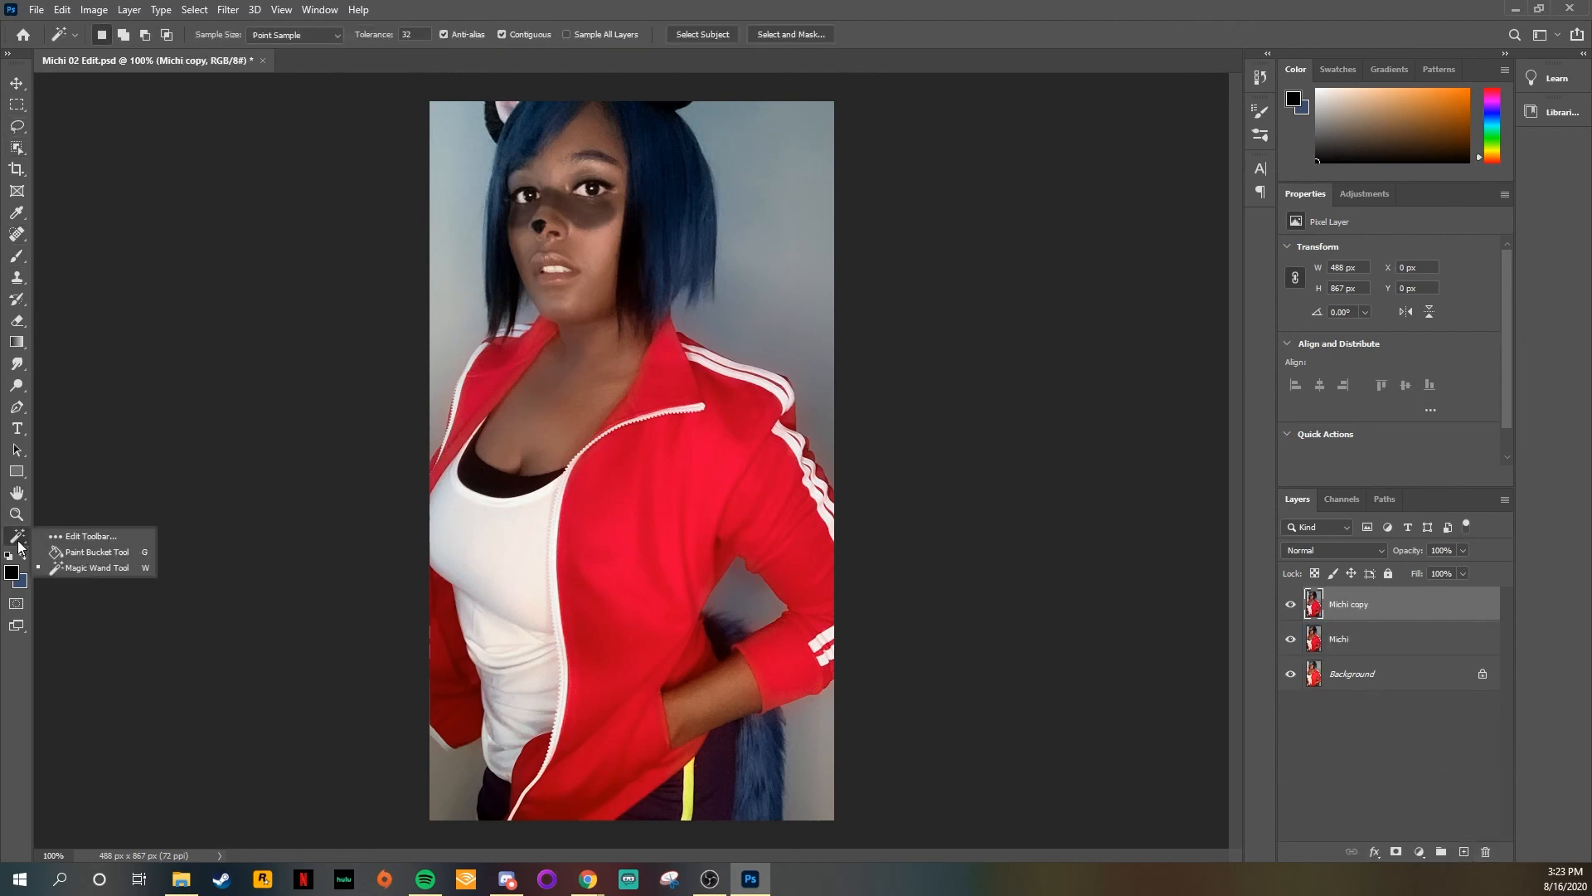
pyautogui.click(192, 9)
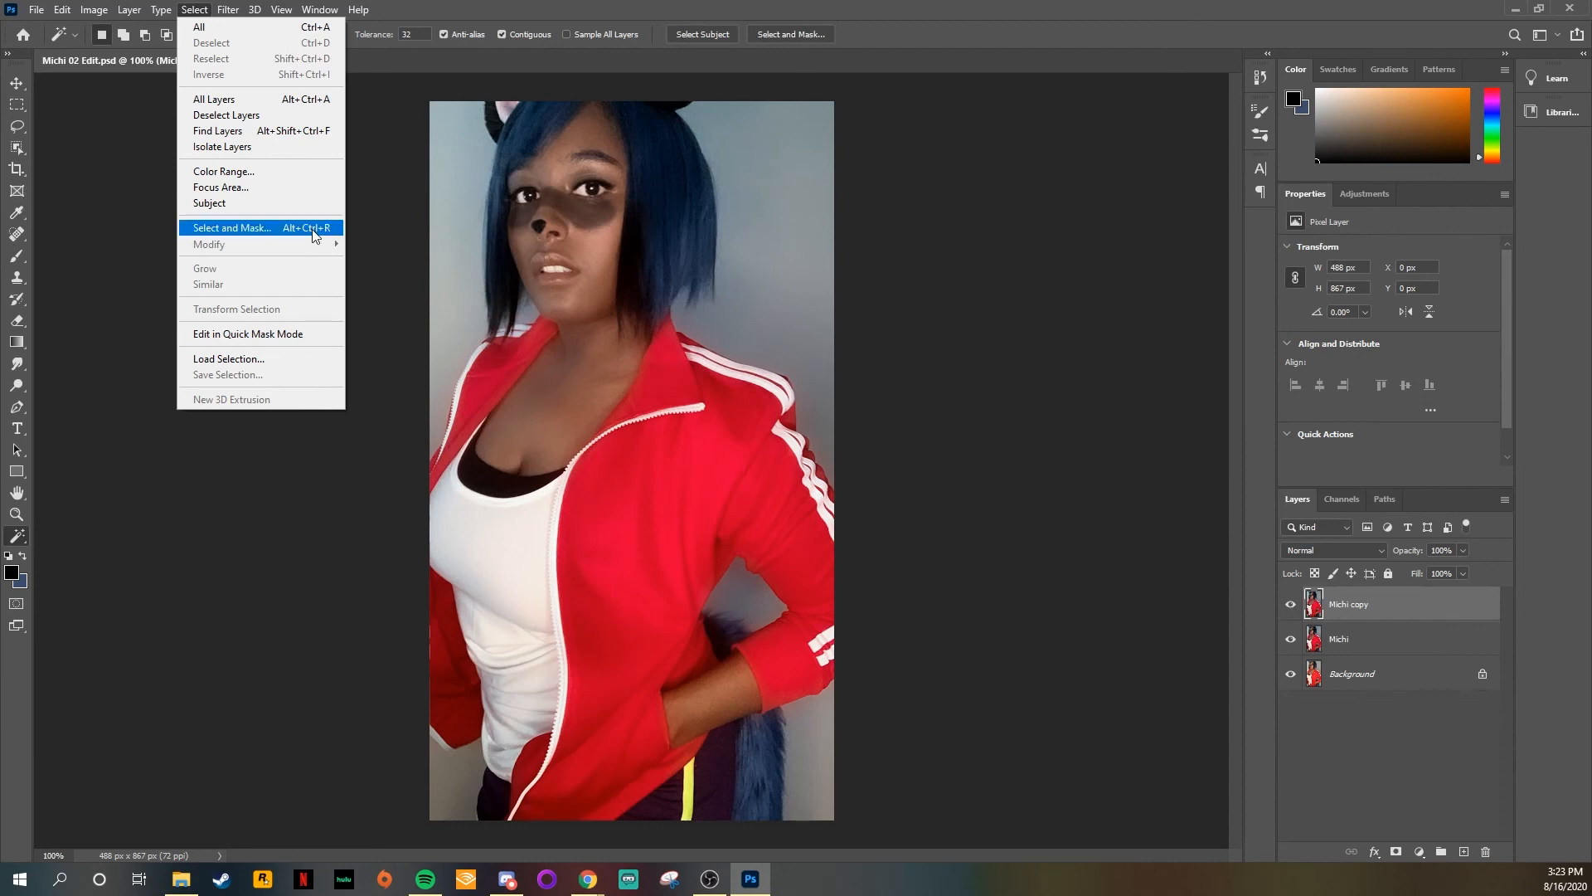
pyautogui.click(1293, 437)
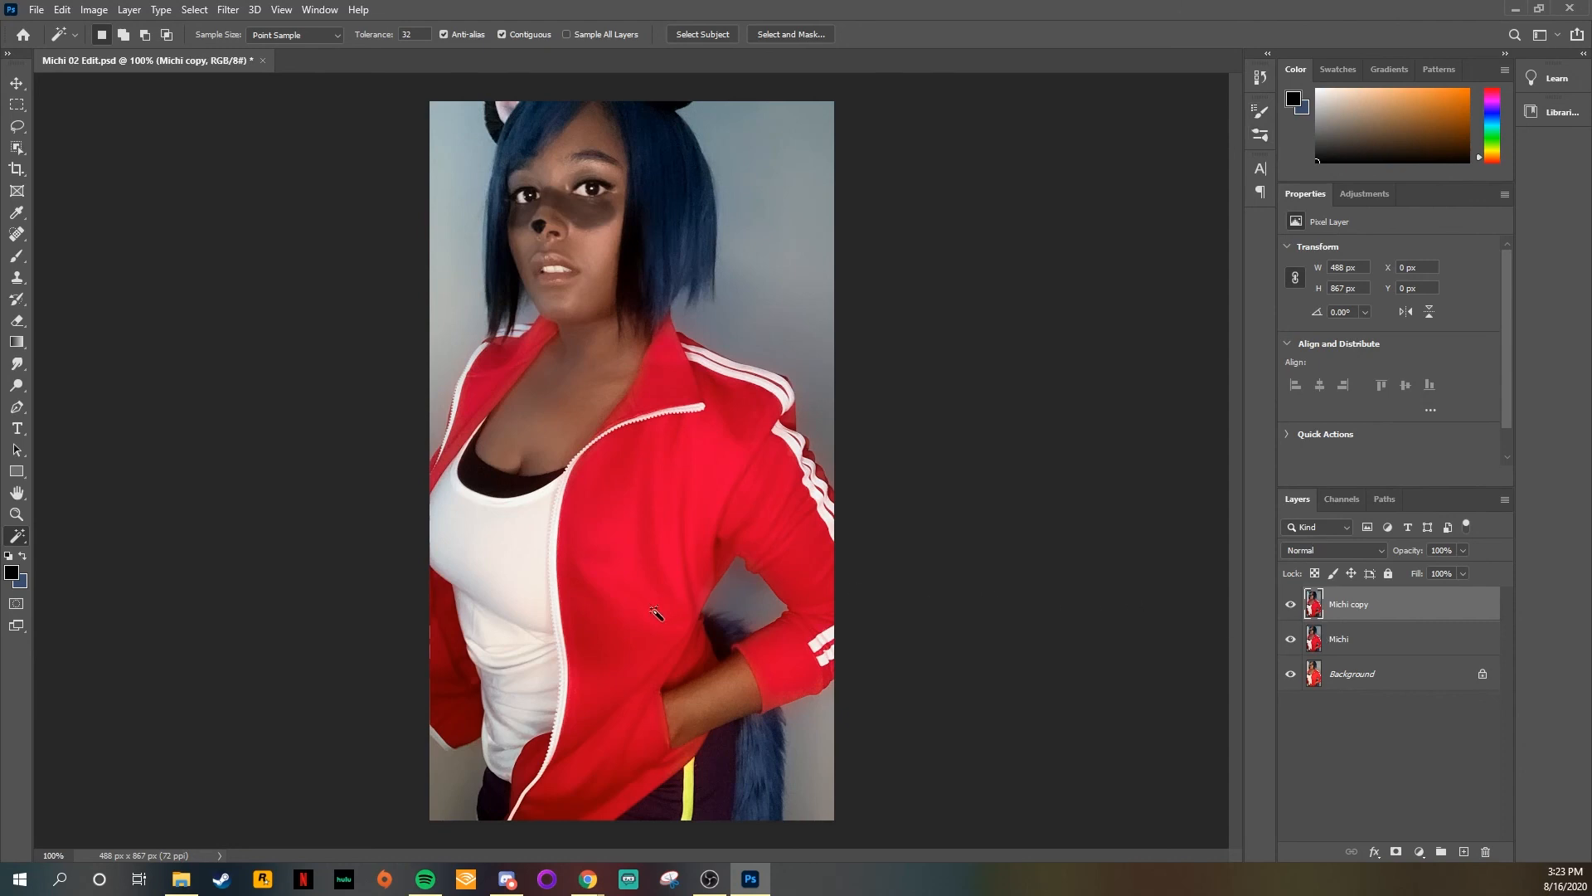
pyautogui.click(448, 769)
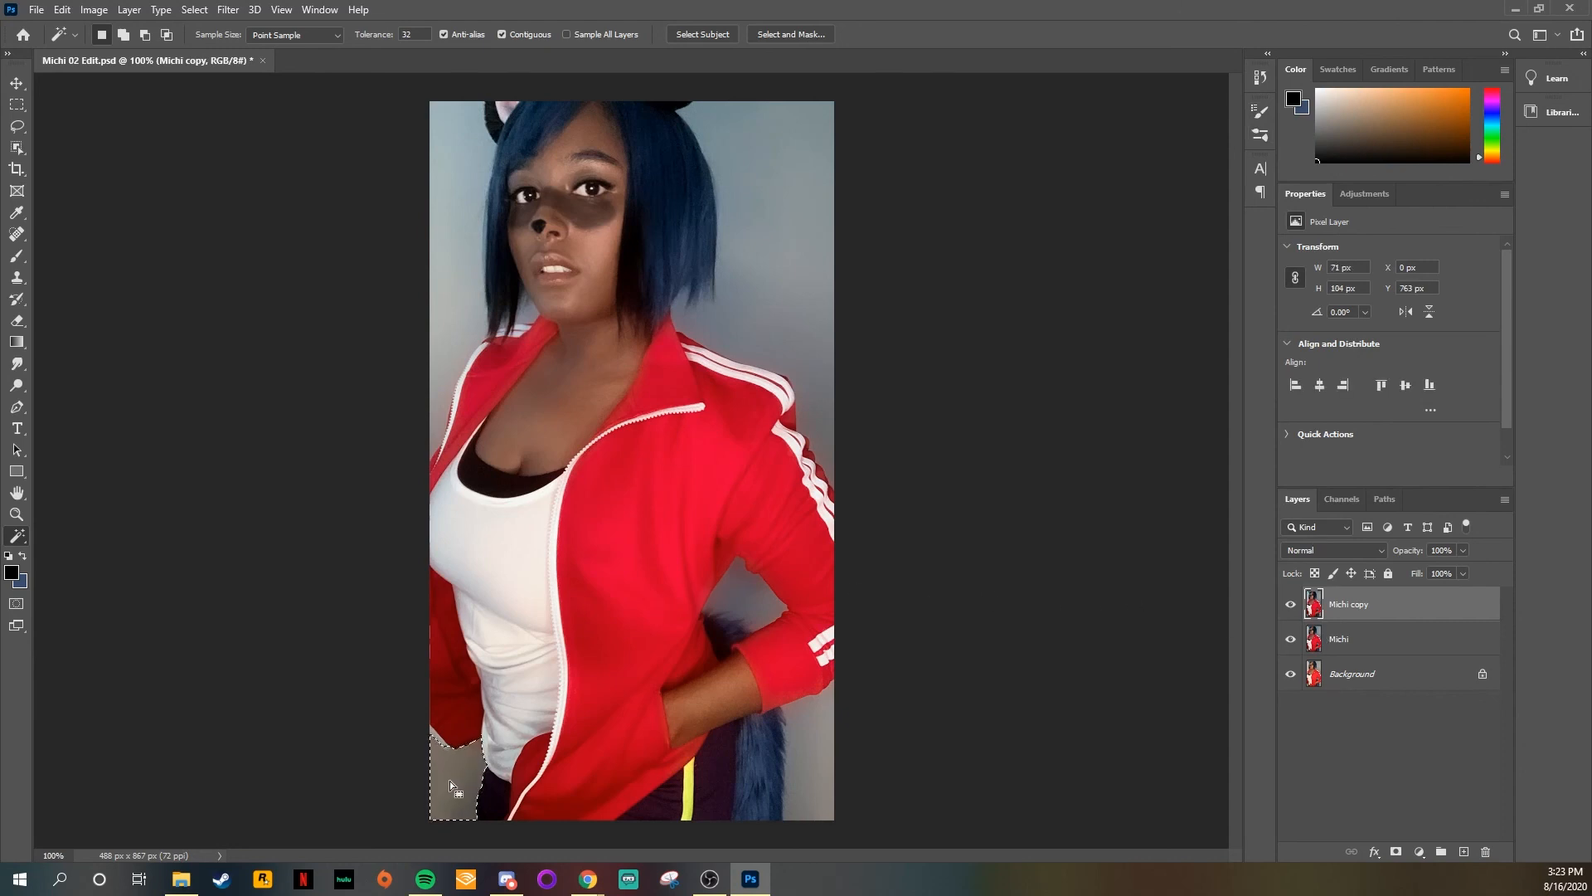
pyautogui.keyDown('shift'); pyautogui.click(813, 745); pyautogui.keyUp('shift')
pyautogui.keyDown('shift'); pyautogui.click(746, 590); pyautogui.keyUp('shift')
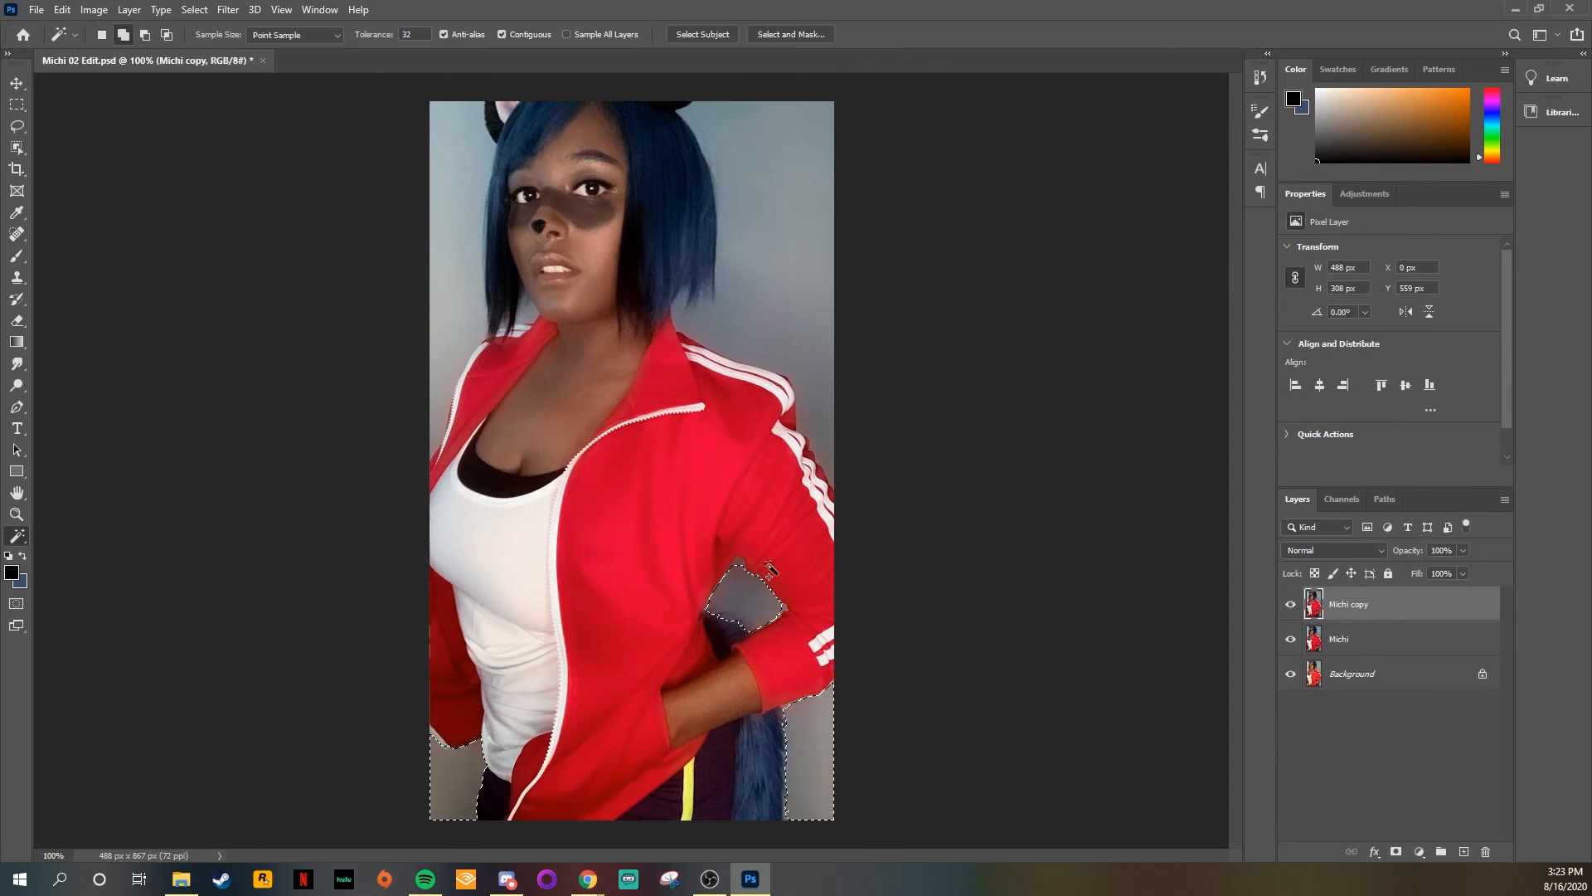
pyautogui.keyDown('shift'); pyautogui.click(789, 325); pyautogui.keyUp('shift')
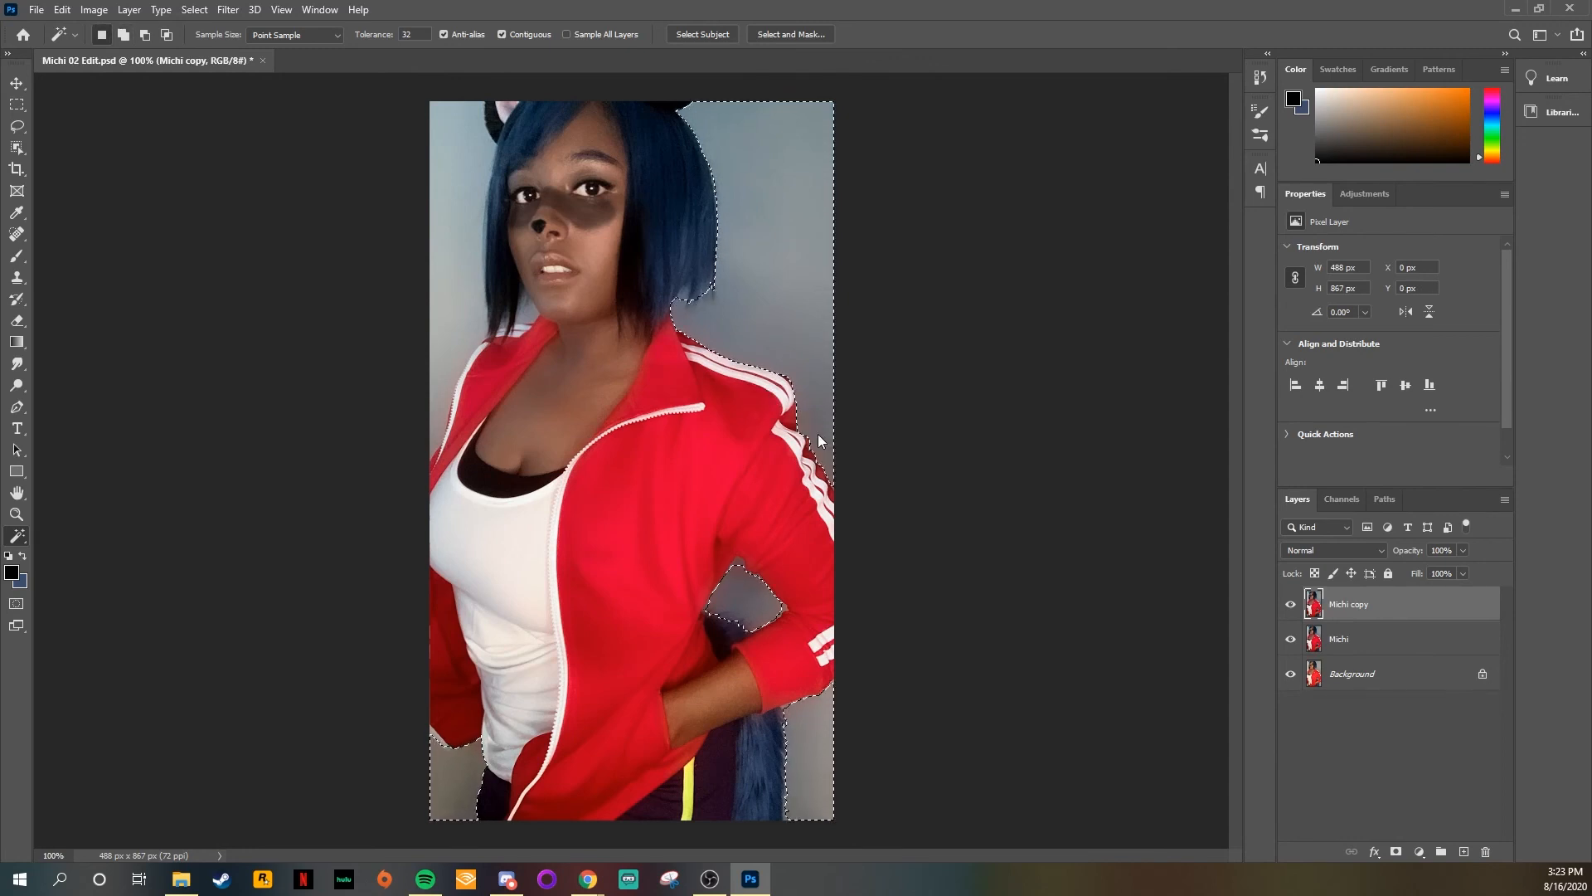
pyautogui.keyDown('shift'); pyautogui.click(462, 311); pyautogui.keyUp('shift')
pyautogui.rightClick(24, 543)
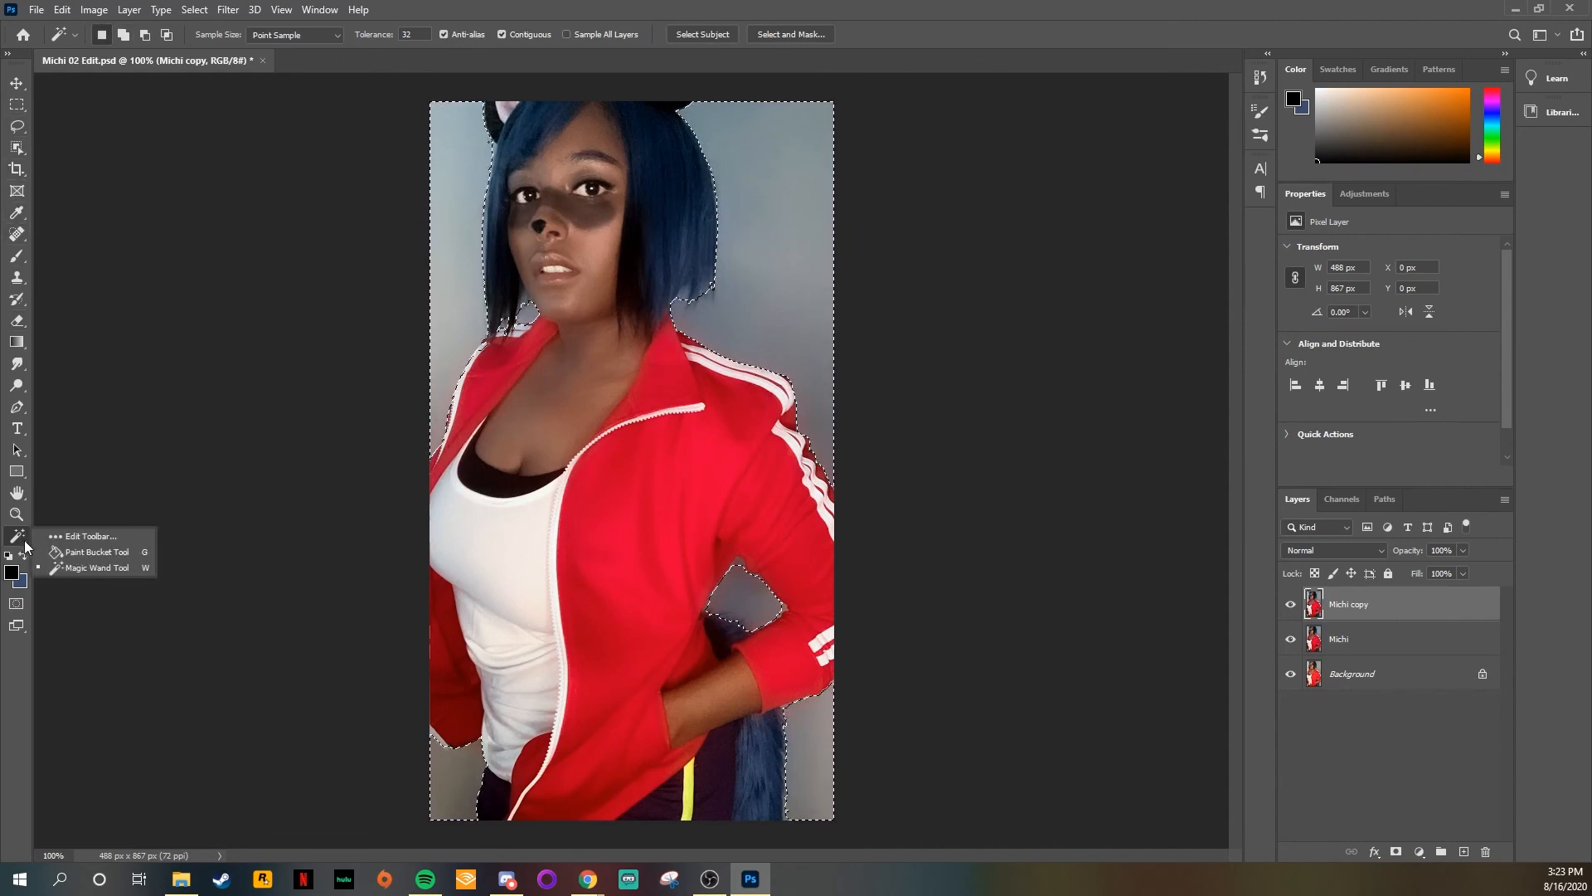
pyautogui.click(115, 567)
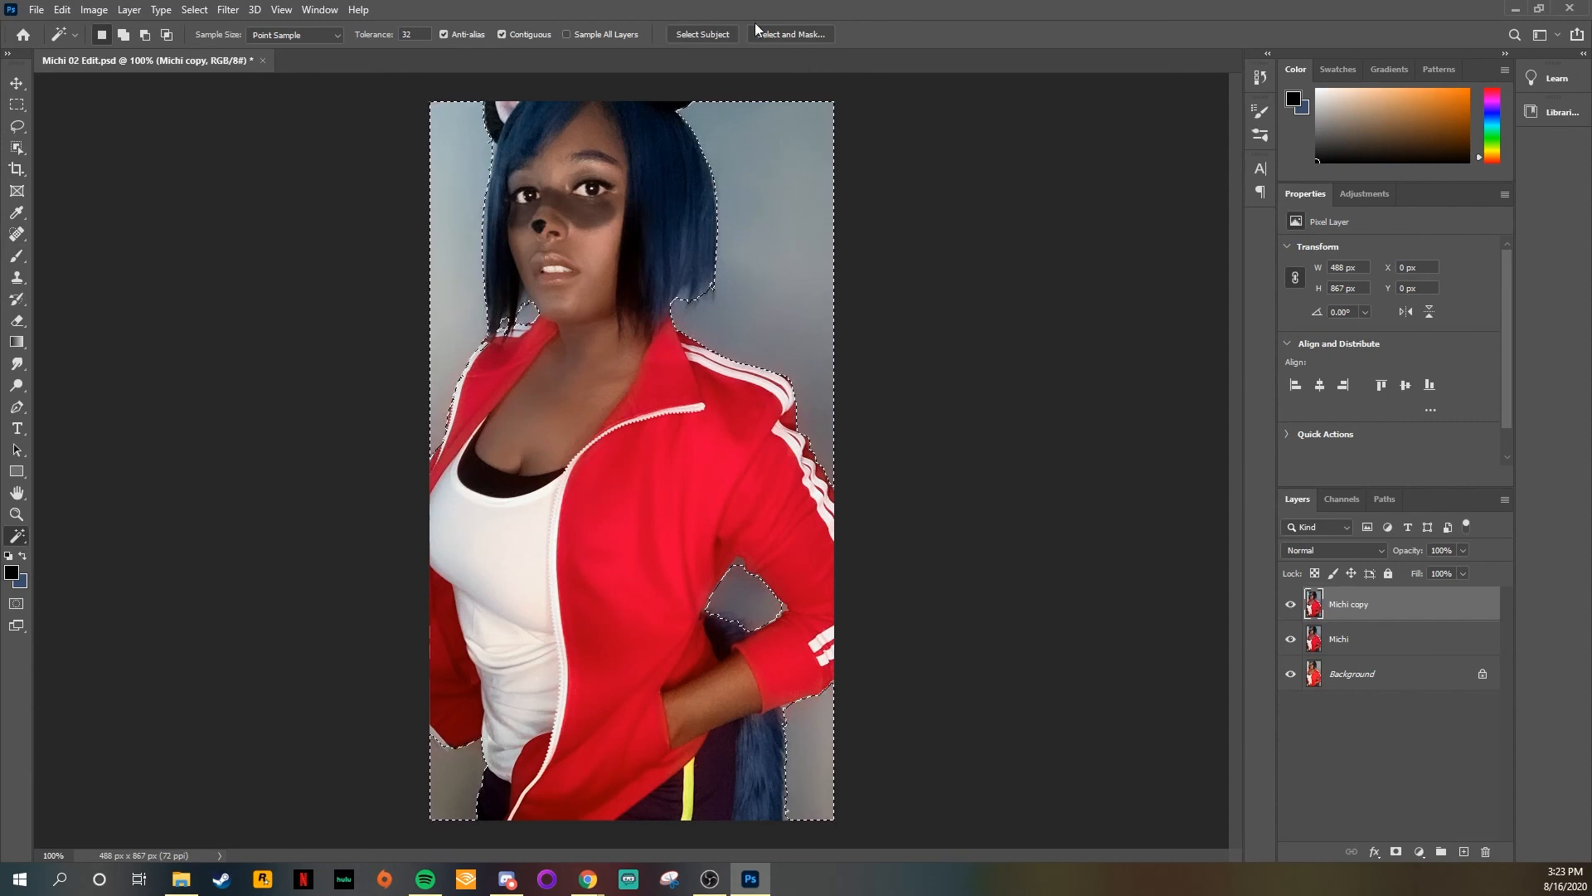
pyautogui.hotkey('ctrl', 'd')
# Step: Run Select Subject and invert the selection to cover the backdrop, including the area below the sleeve in the lower-left of the photo
pyautogui.click(707, 32)
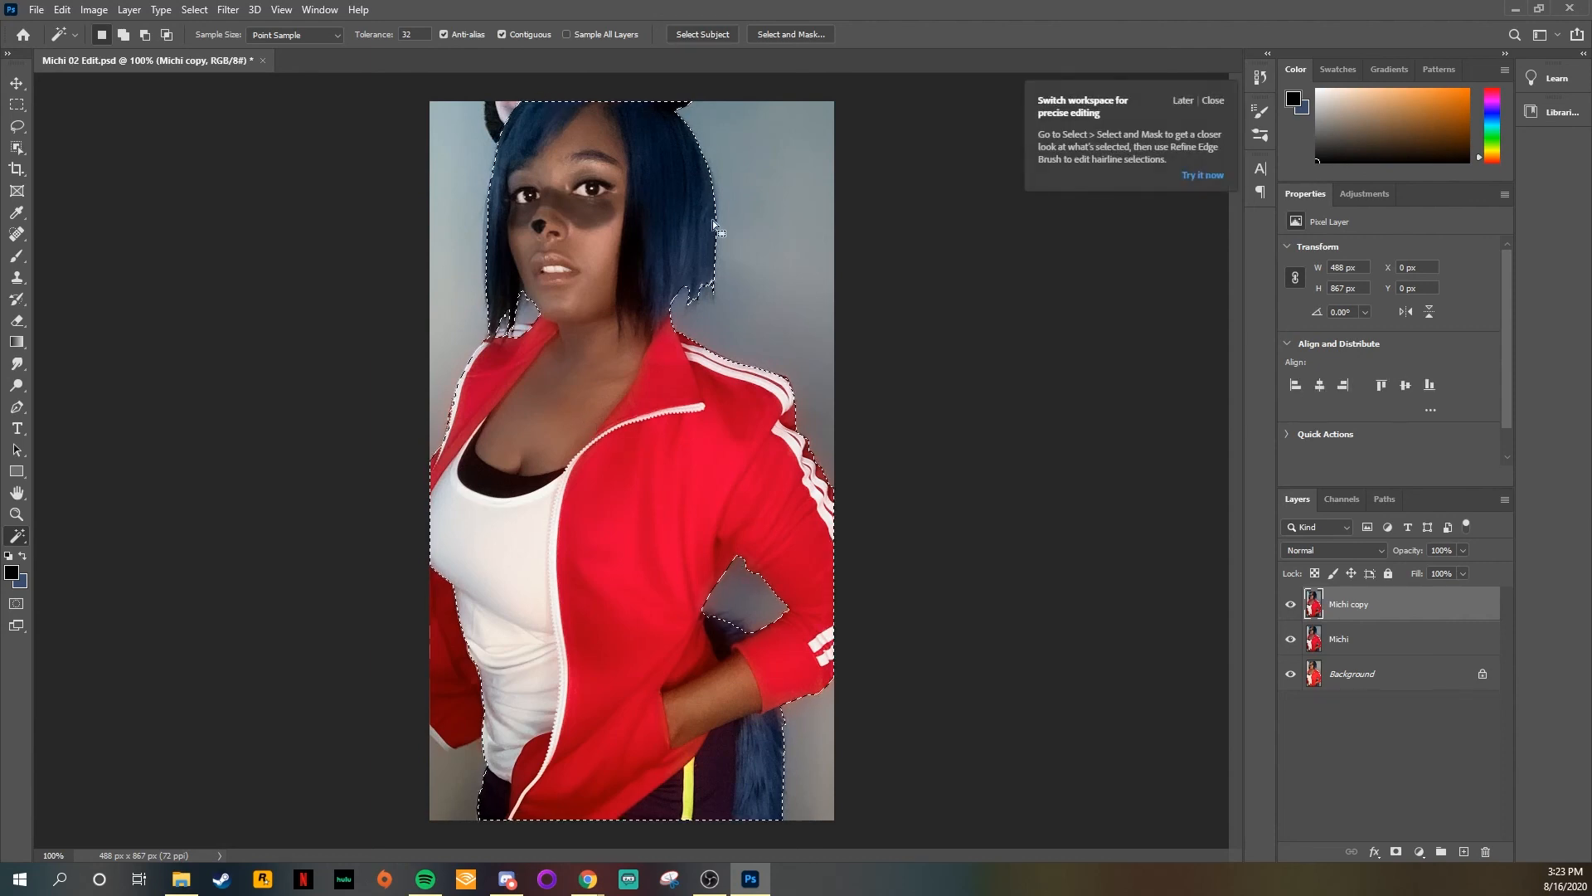
pyautogui.press('shift')
pyautogui.keyDown('shift'); pyautogui.click(434, 780); pyautogui.keyUp('shift')
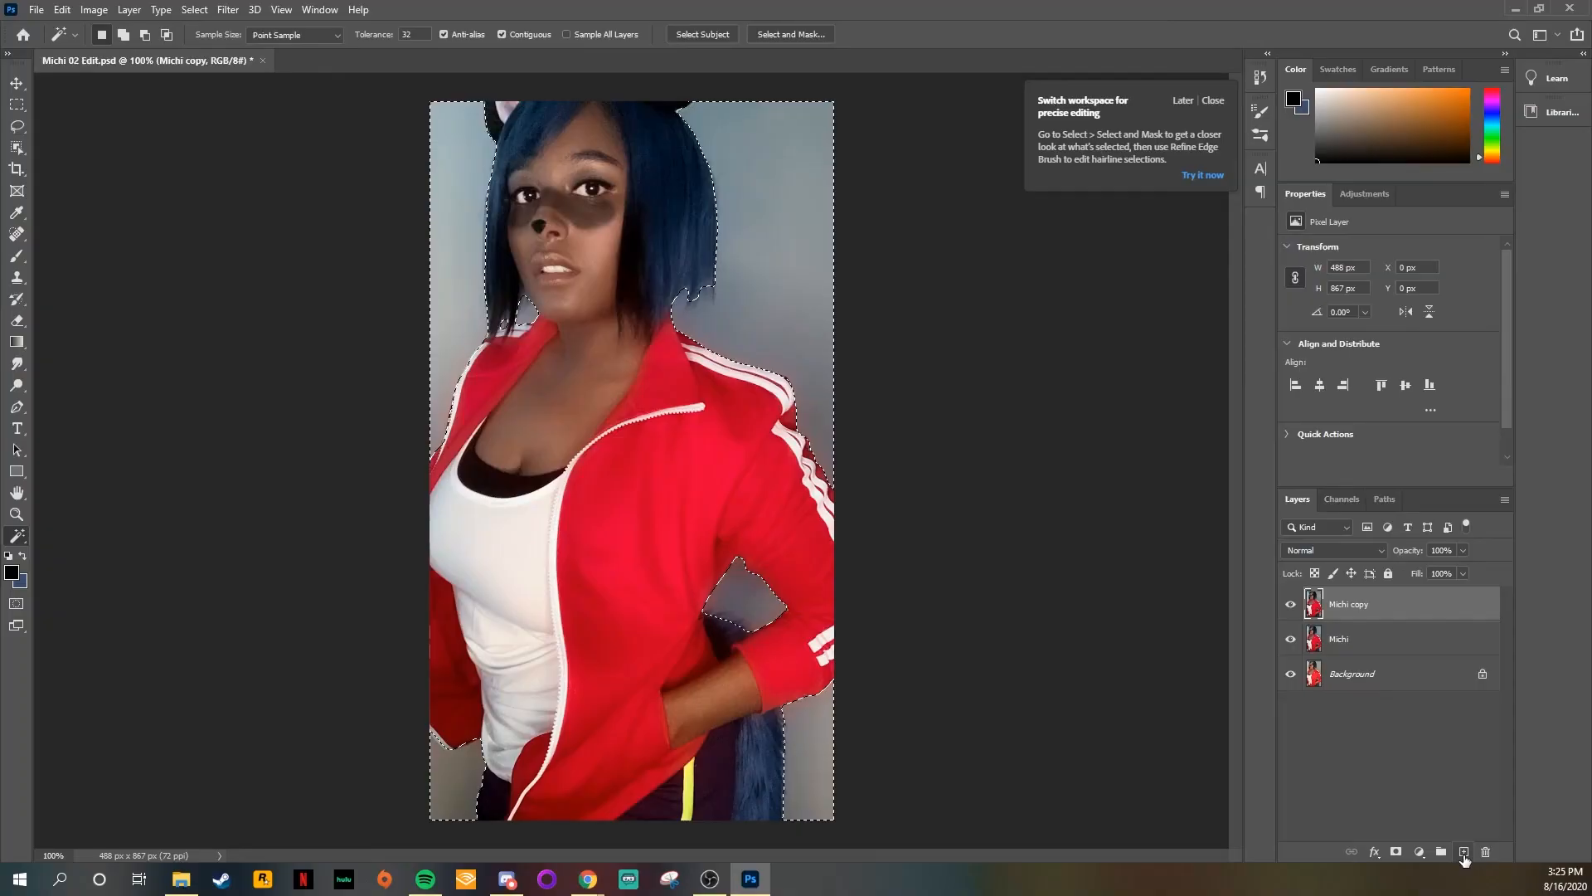
# Step: Create a layer named Background Color with the Soft Light blend mode and 75% opacity
pyautogui.click(1463, 851)
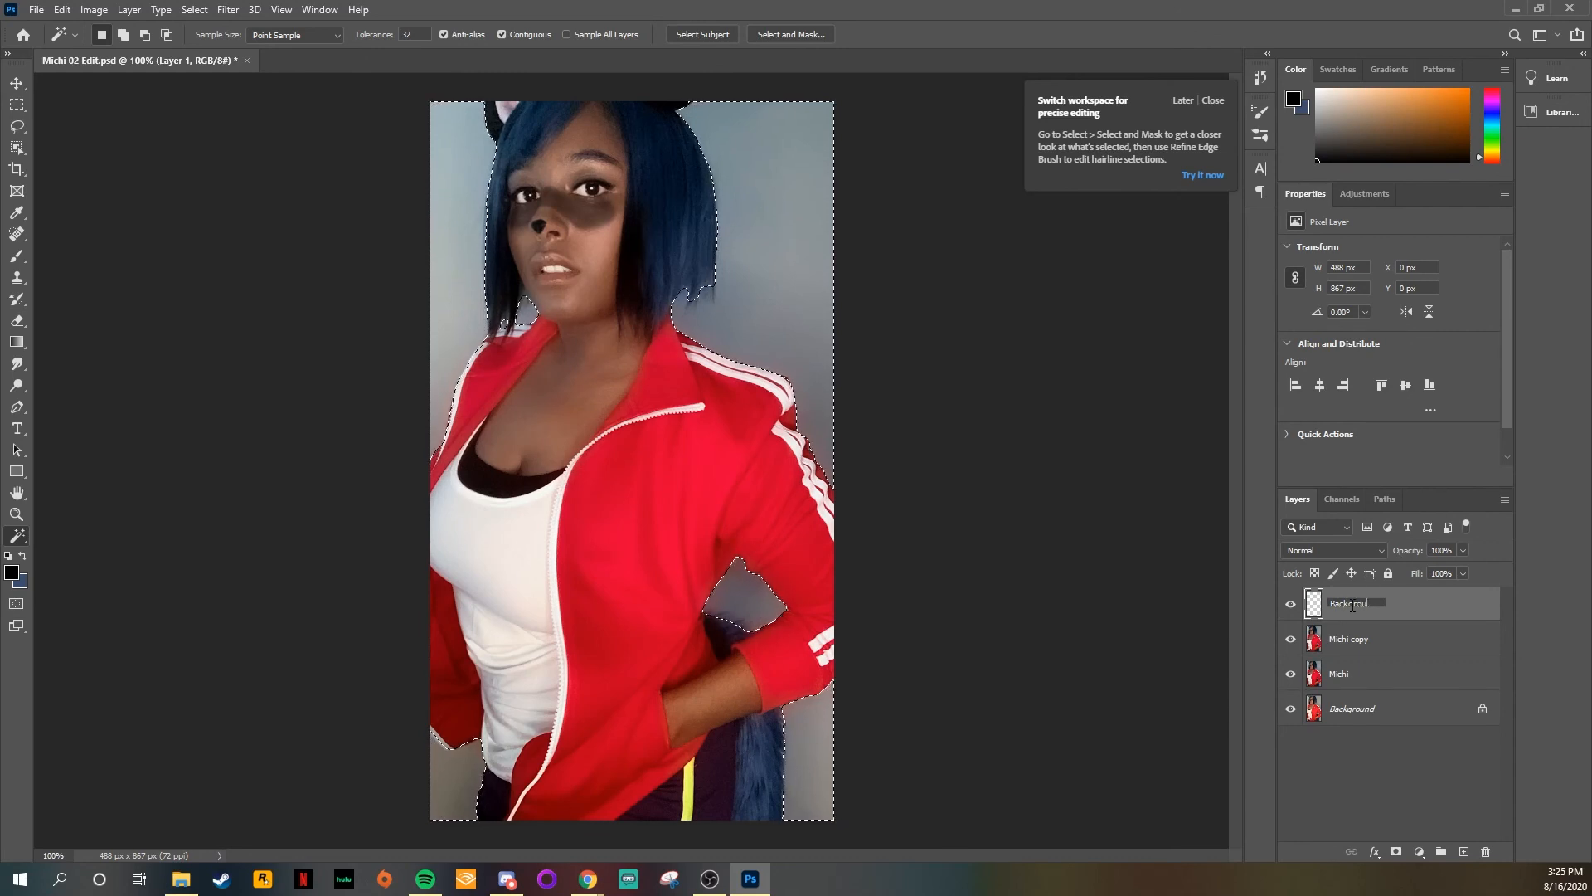
pyautogui.write('or')
pyautogui.press('Return')
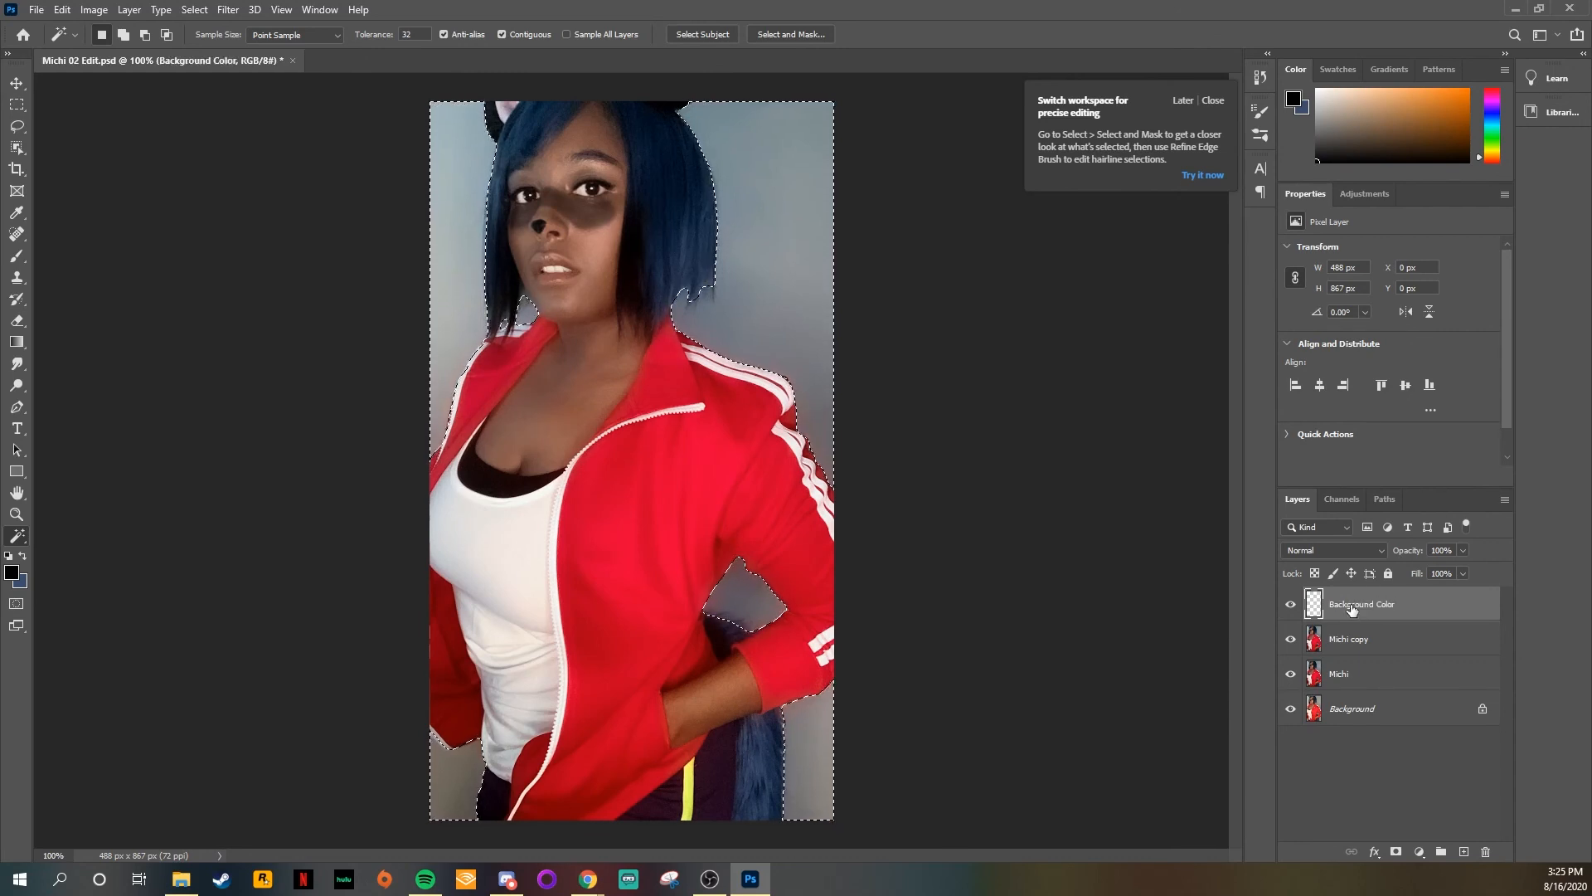
pyautogui.click(1333, 550)
pyautogui.click(1331, 673)
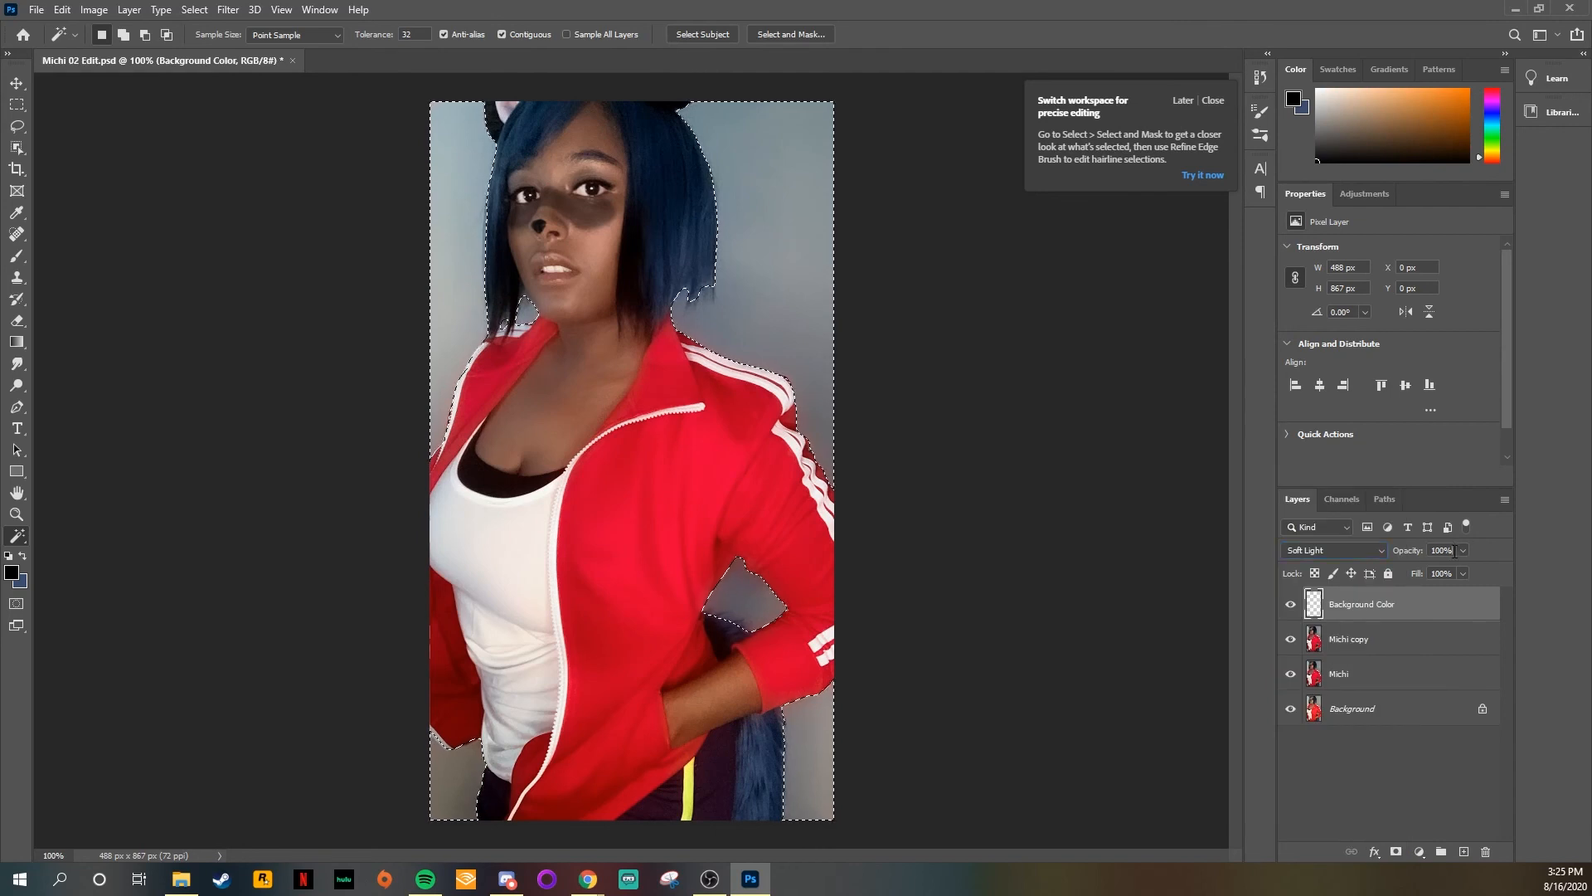
pyautogui.press('Return')
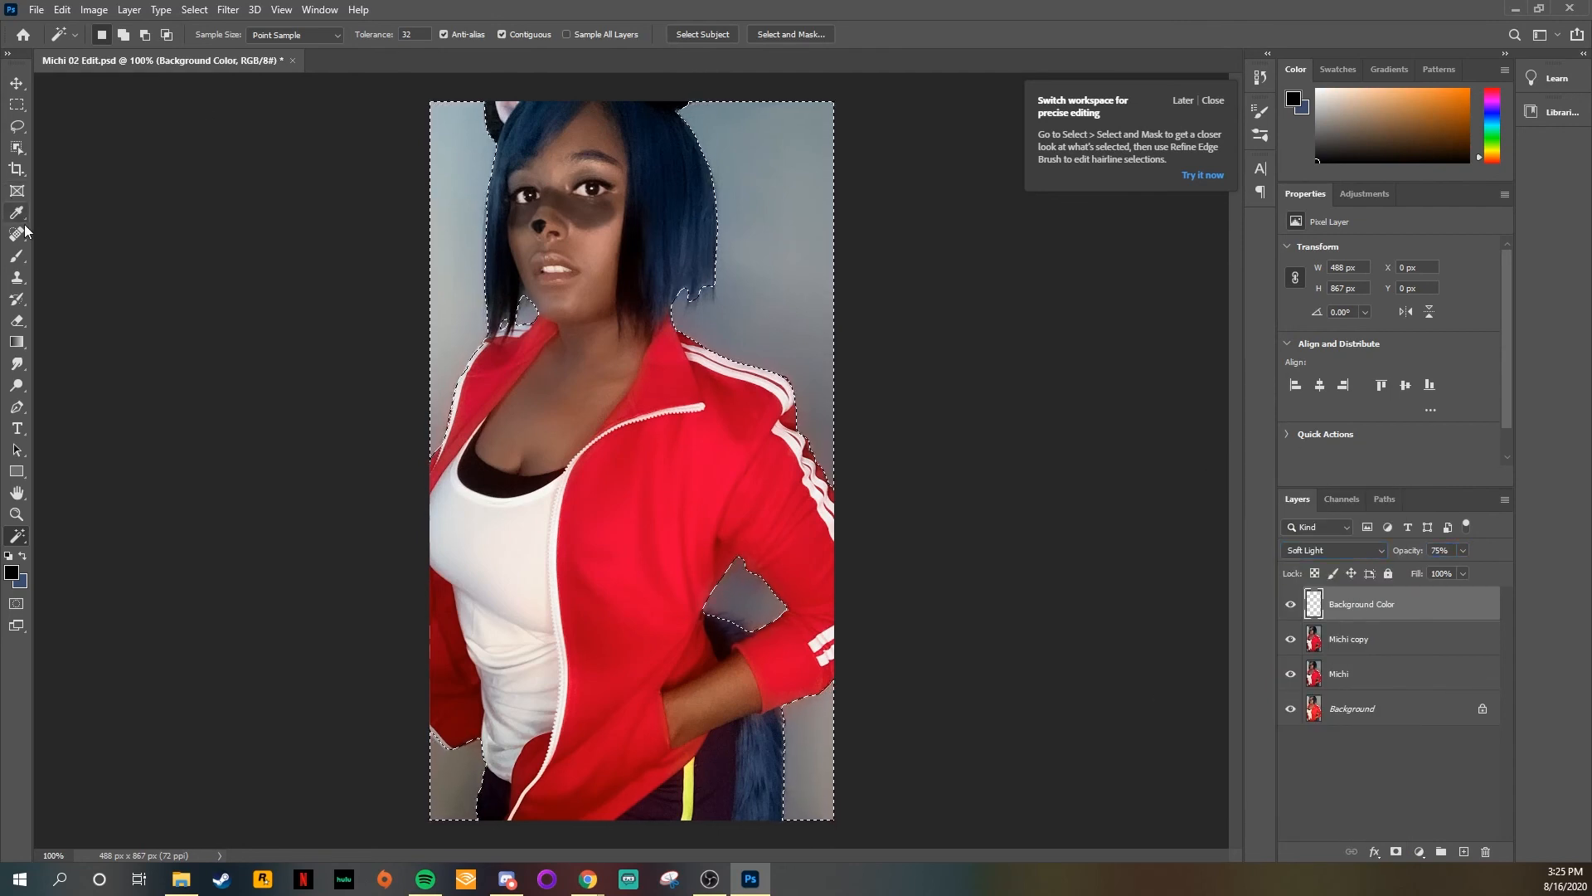
# Step: Set up a soft round brush at 300 px with 0% hardness
pyautogui.click(16, 256)
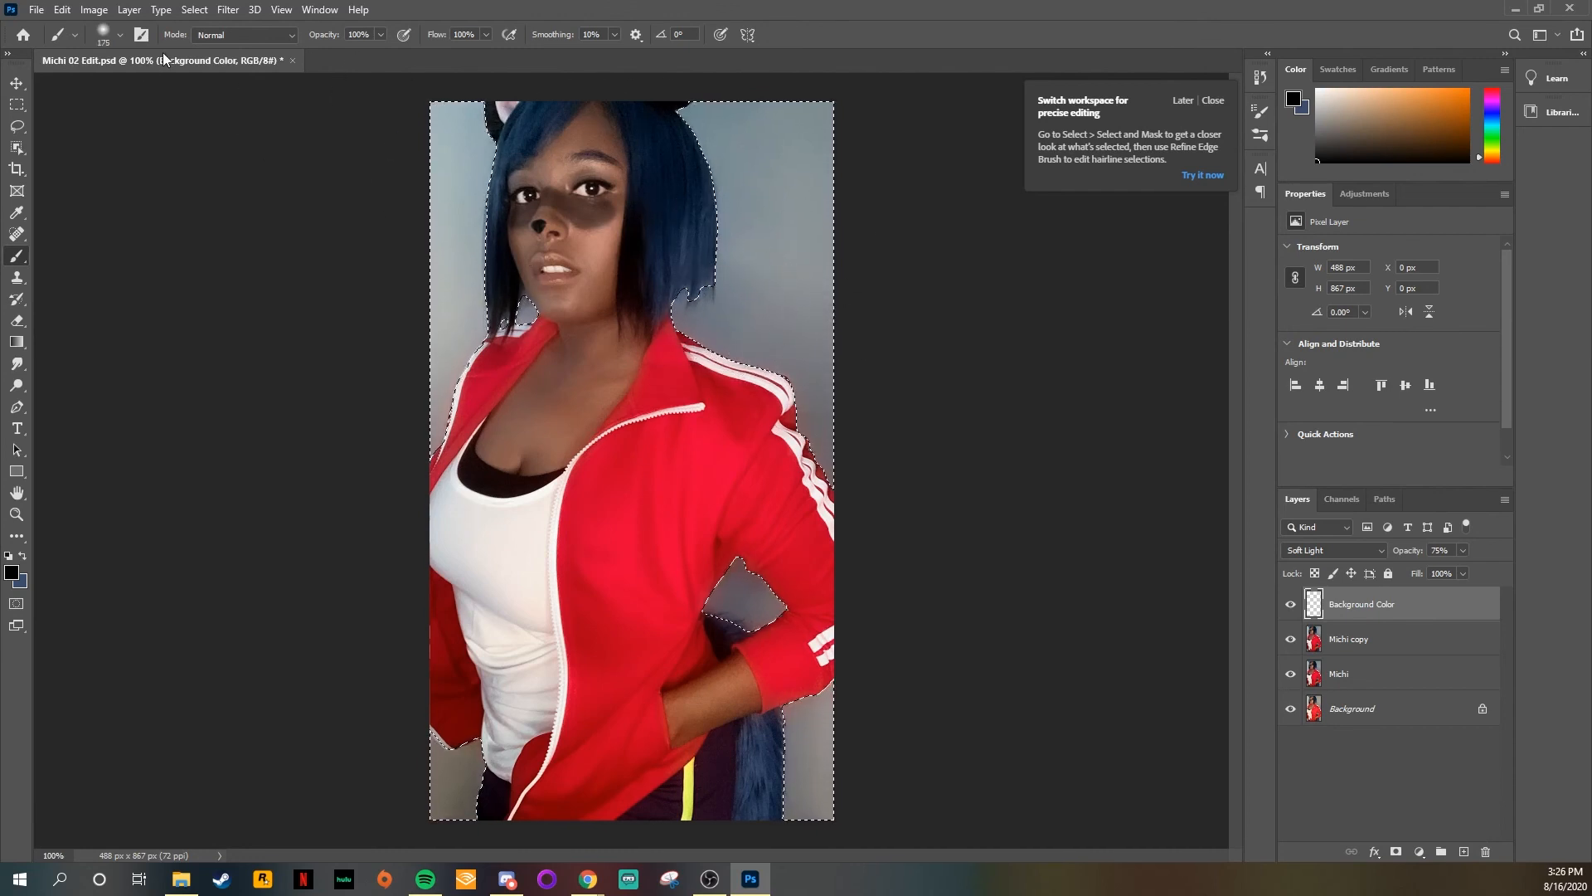
pyautogui.click(110, 38)
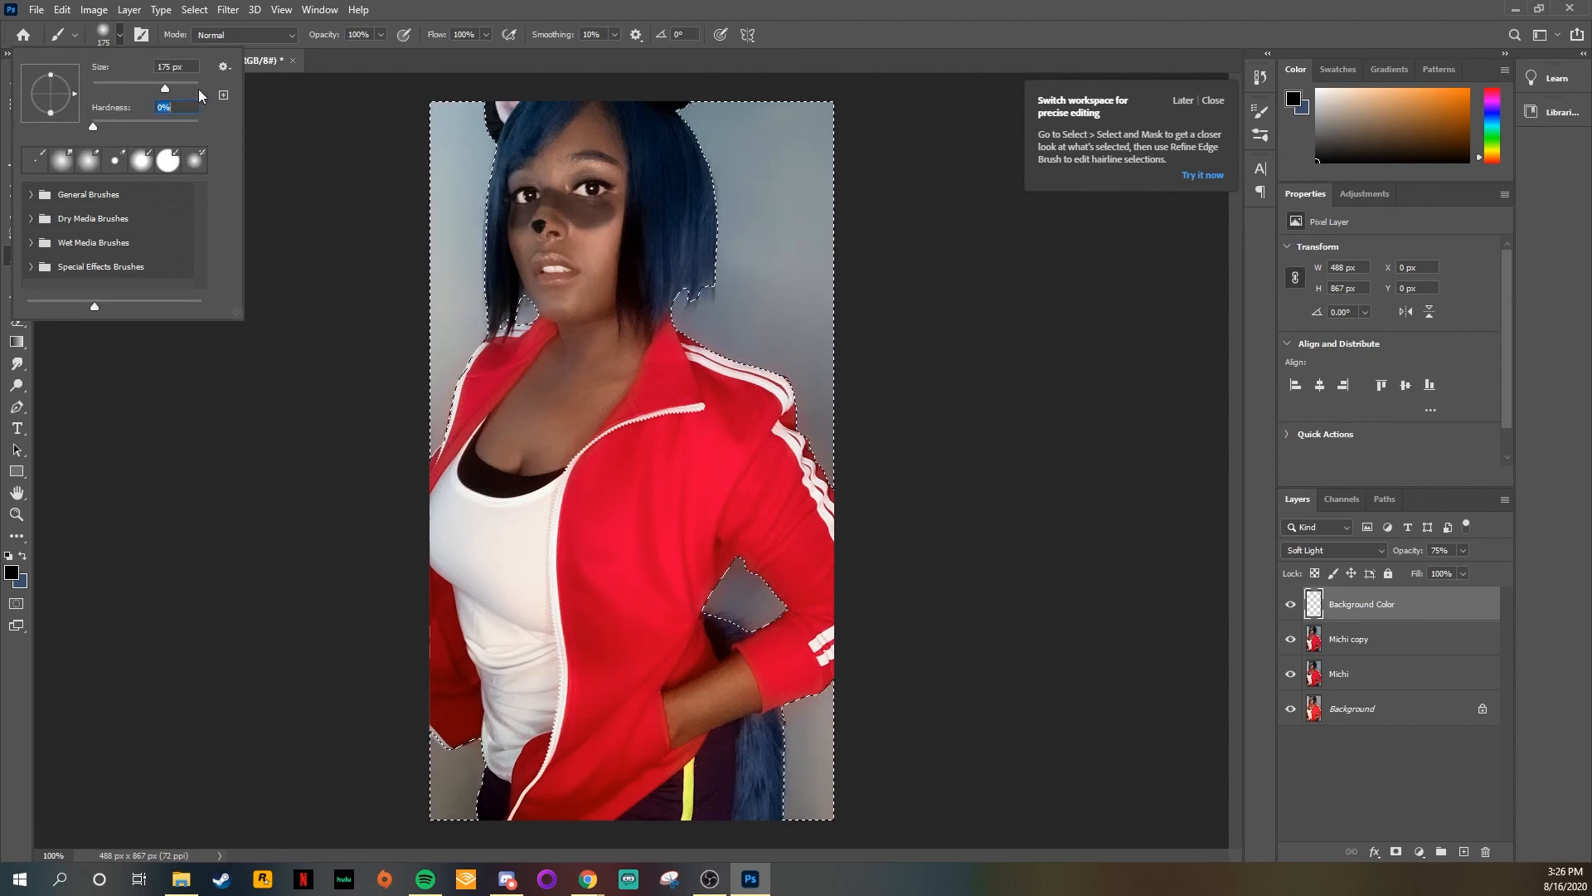
pyautogui.click(1018, 250)
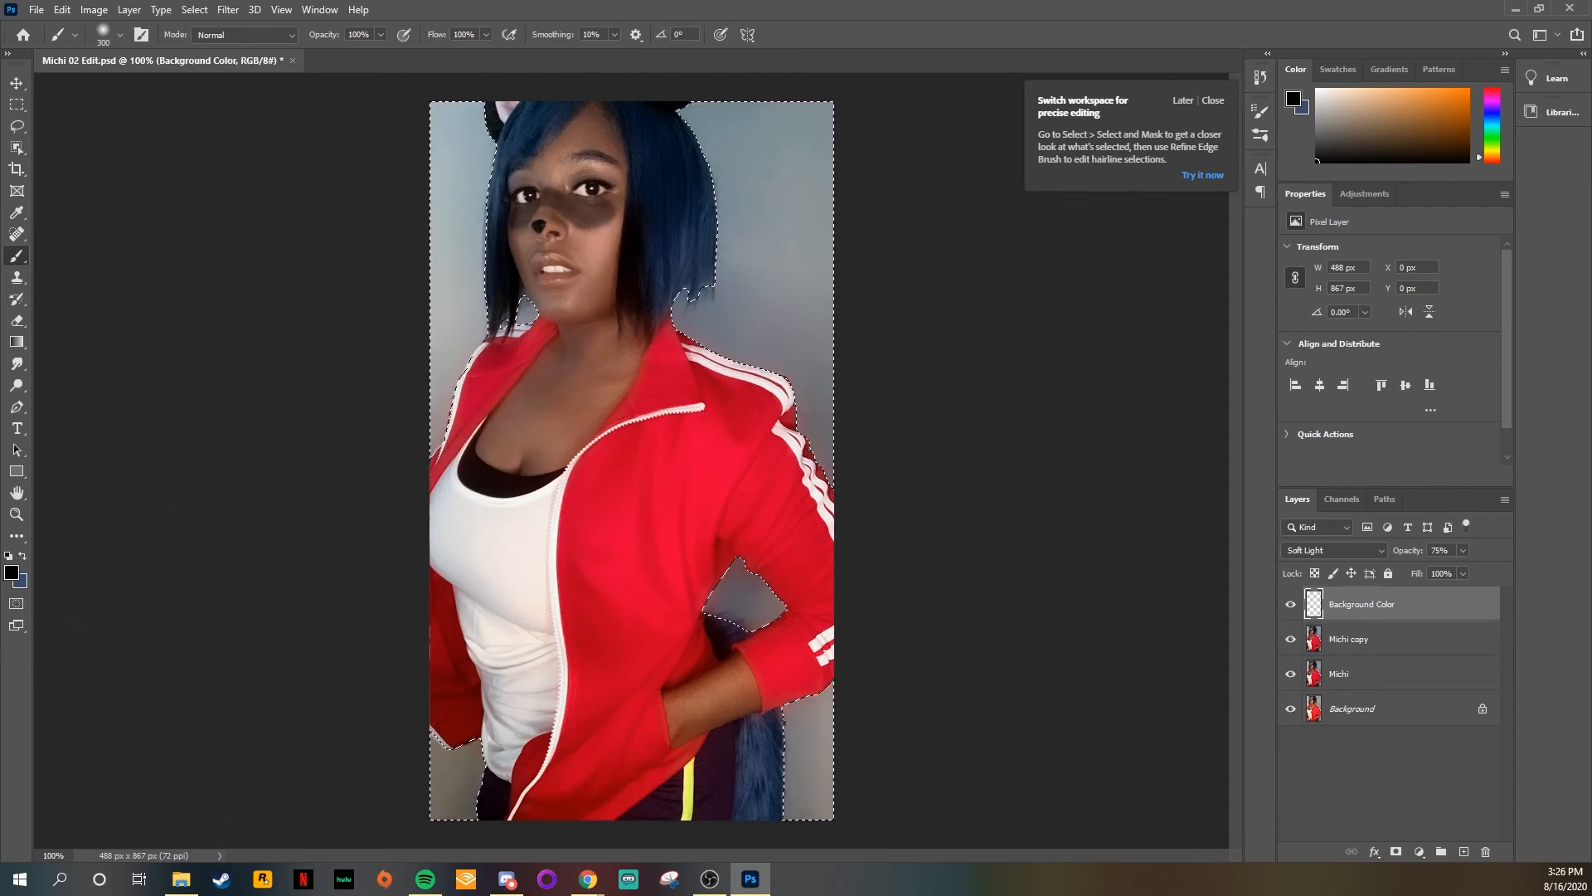
# Step: Choose a slate-blue foreground color, paint over the selected backdrop on the Background Color layer, and clear the selection
pyautogui.click(22, 556)
pyautogui.click(13, 573)
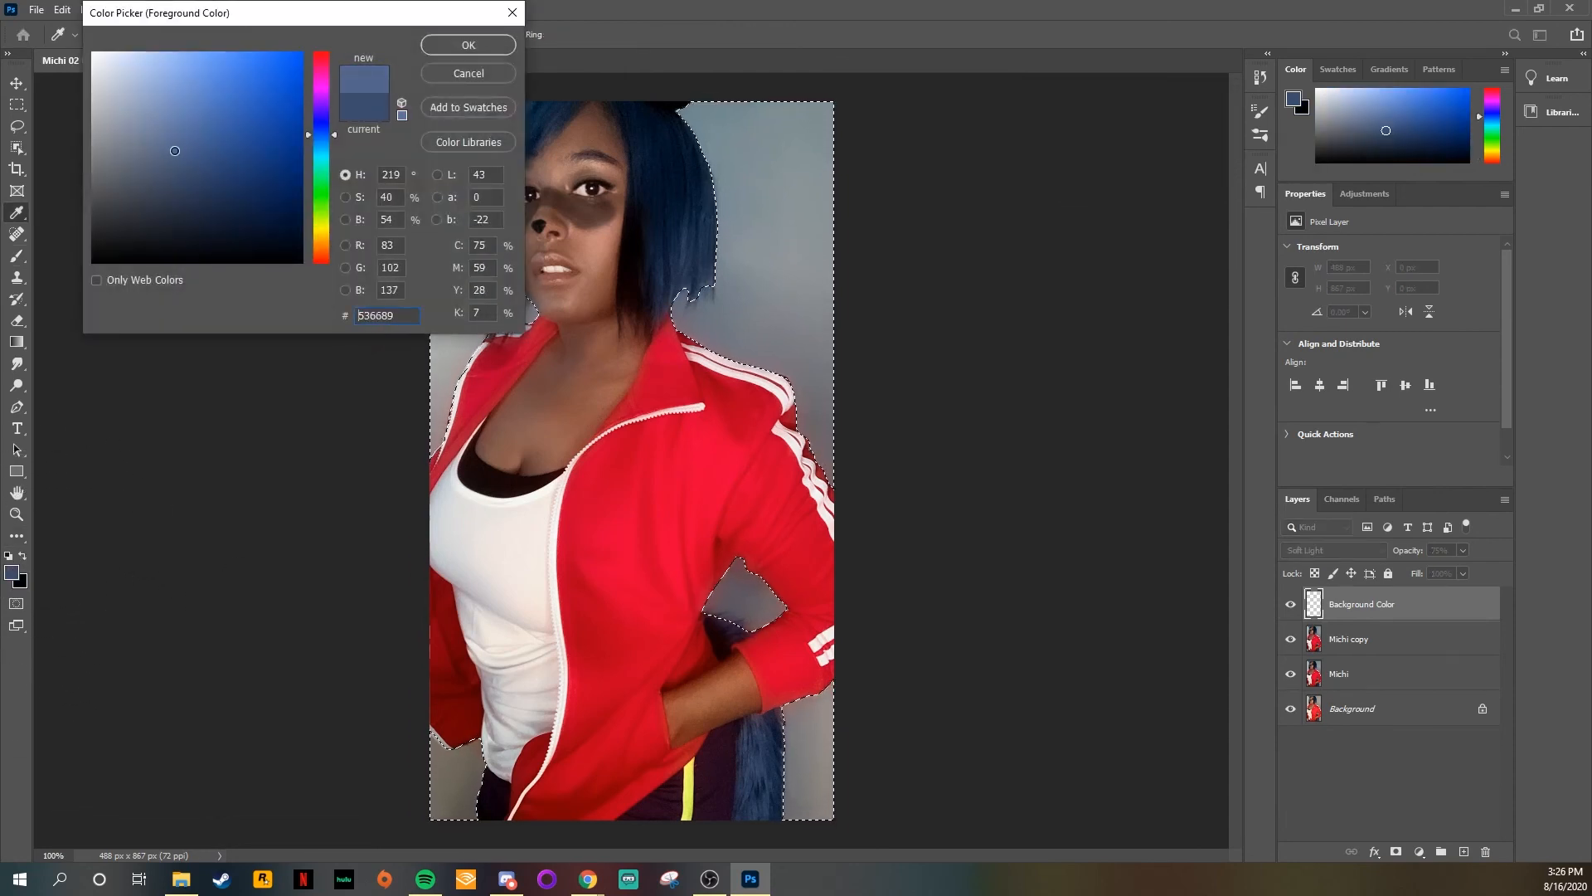
pyautogui.press('Return')
pyautogui.press('b')
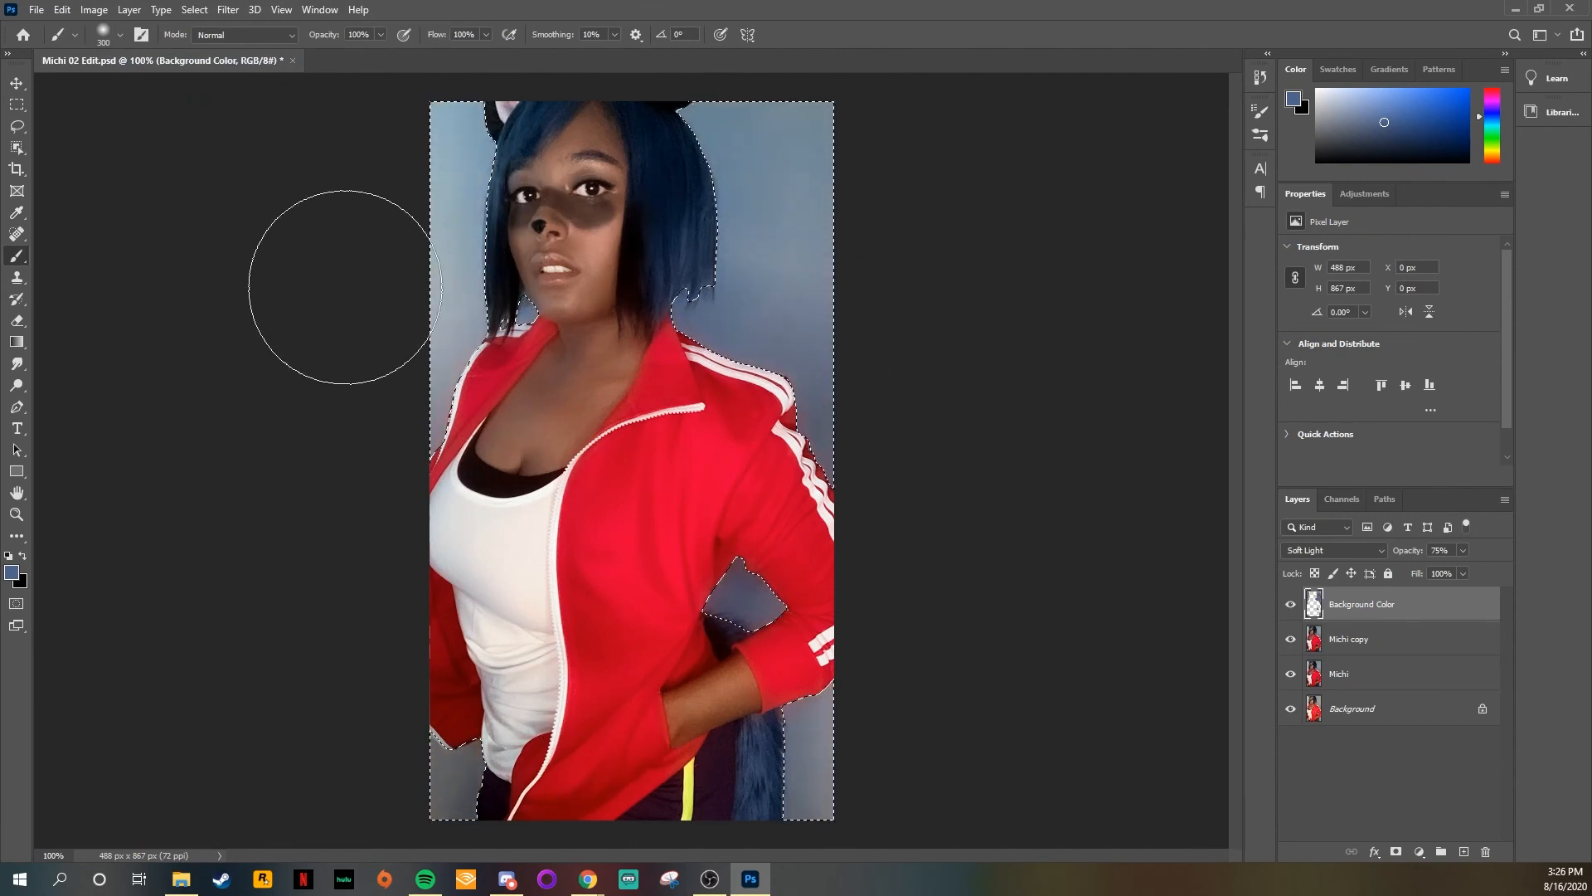
pyautogui.hotkey('ctrl', 'd')
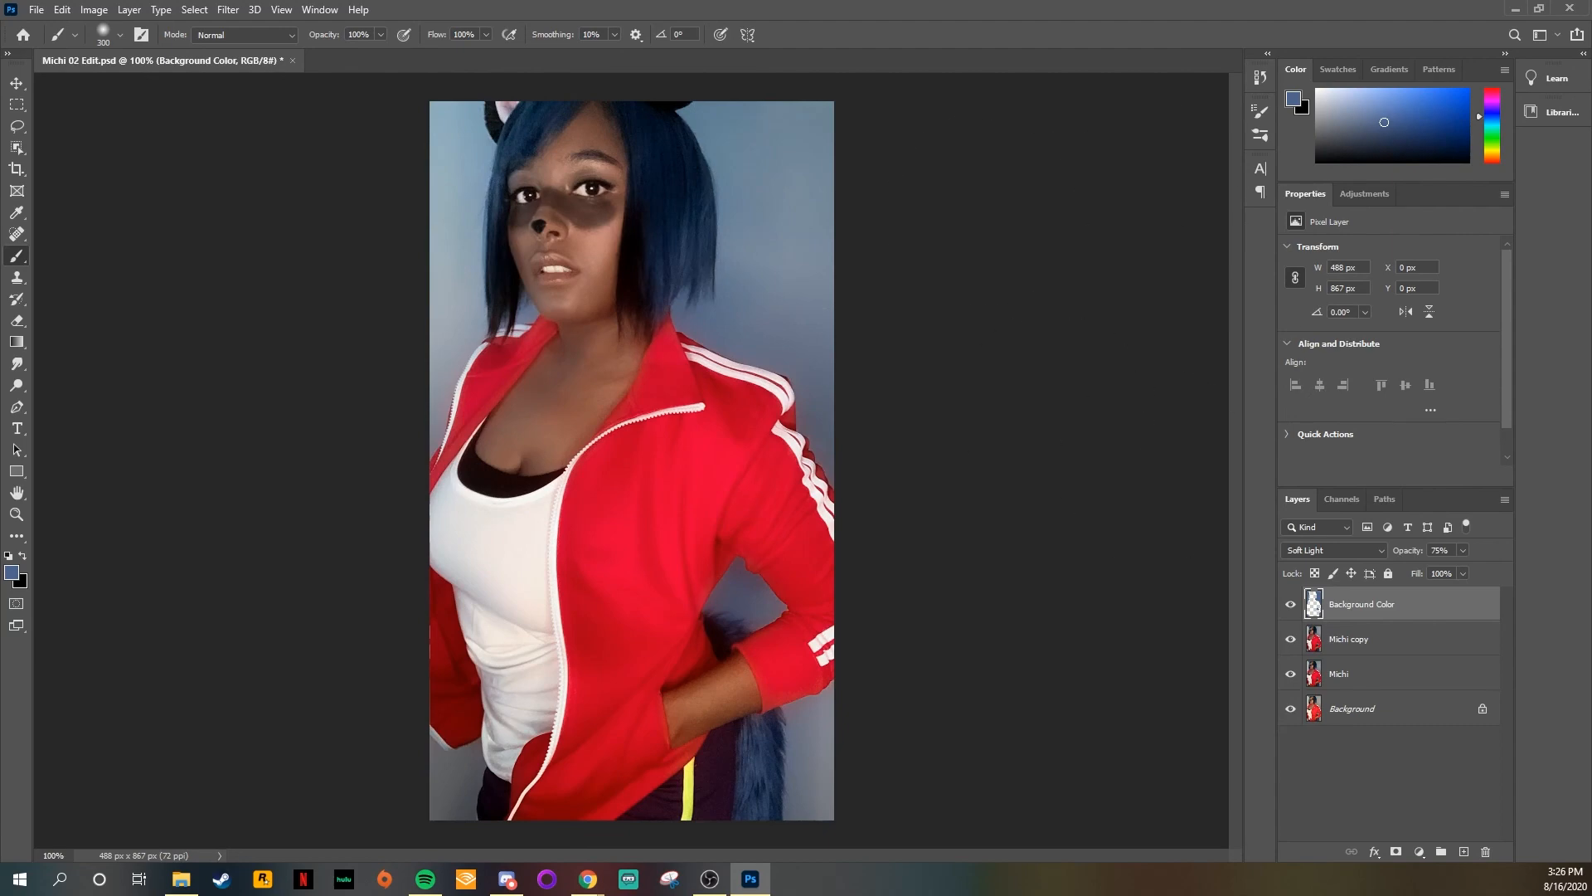
# Step: Reduce the brush to 125 px and create a layer above Background Color with the Color blend mode
pyautogui.hotkey('ctrl', '+')
pyautogui.scroll(5, 929, 249)
pyautogui.scroll(-5, 1037, 315)
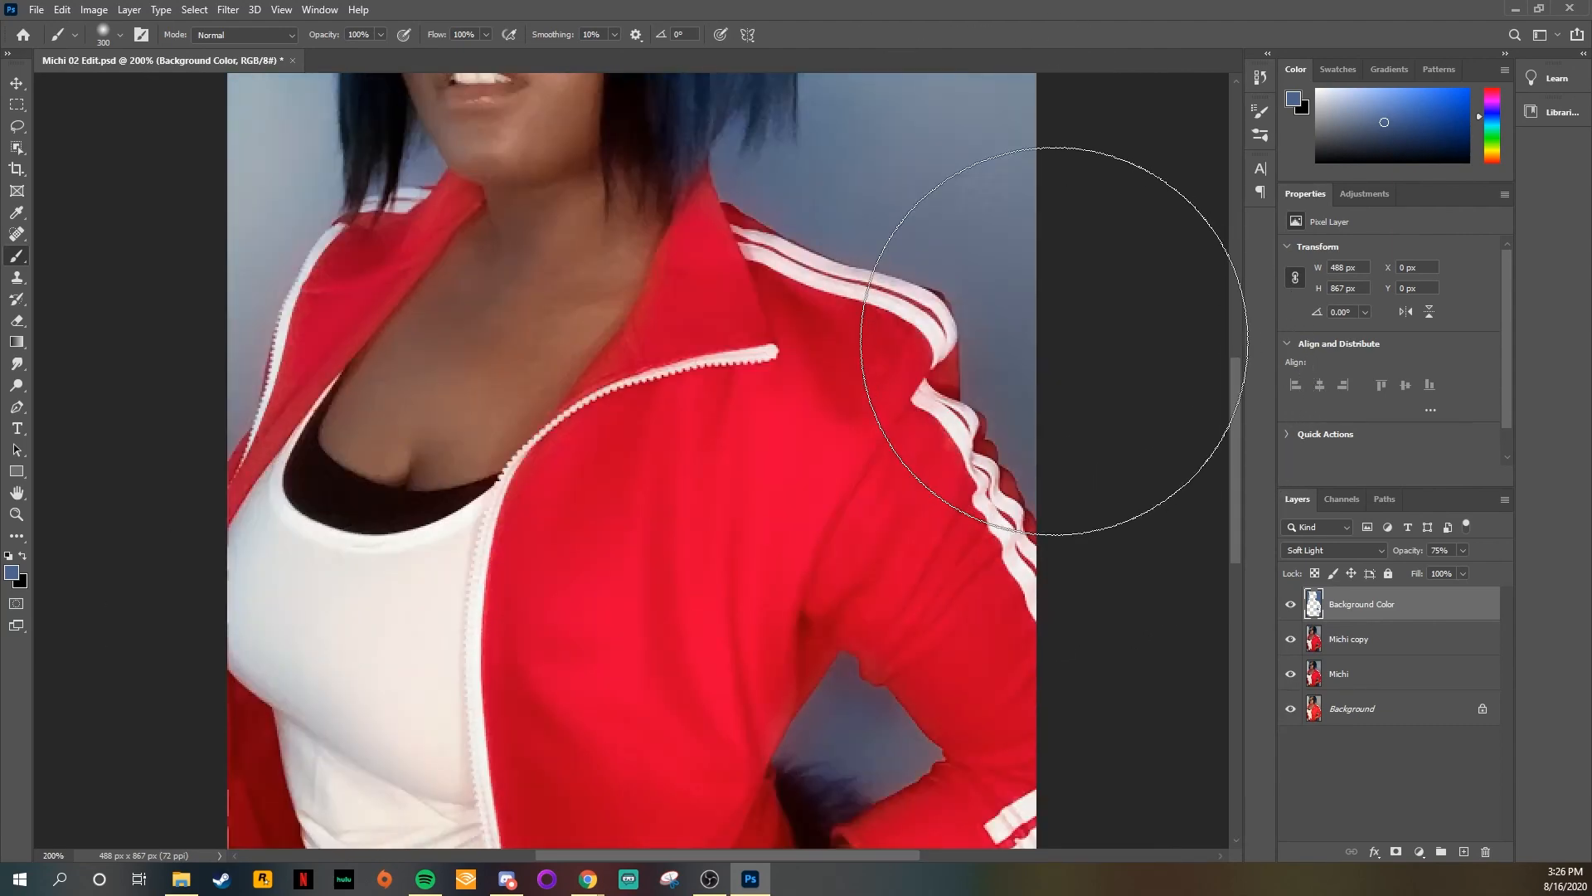
pyautogui.scroll(-5, 1054, 341)
pyautogui.press('[')
pyautogui.press('[')
pyautogui.press('[')
pyautogui.press('[')
pyautogui.press('[')
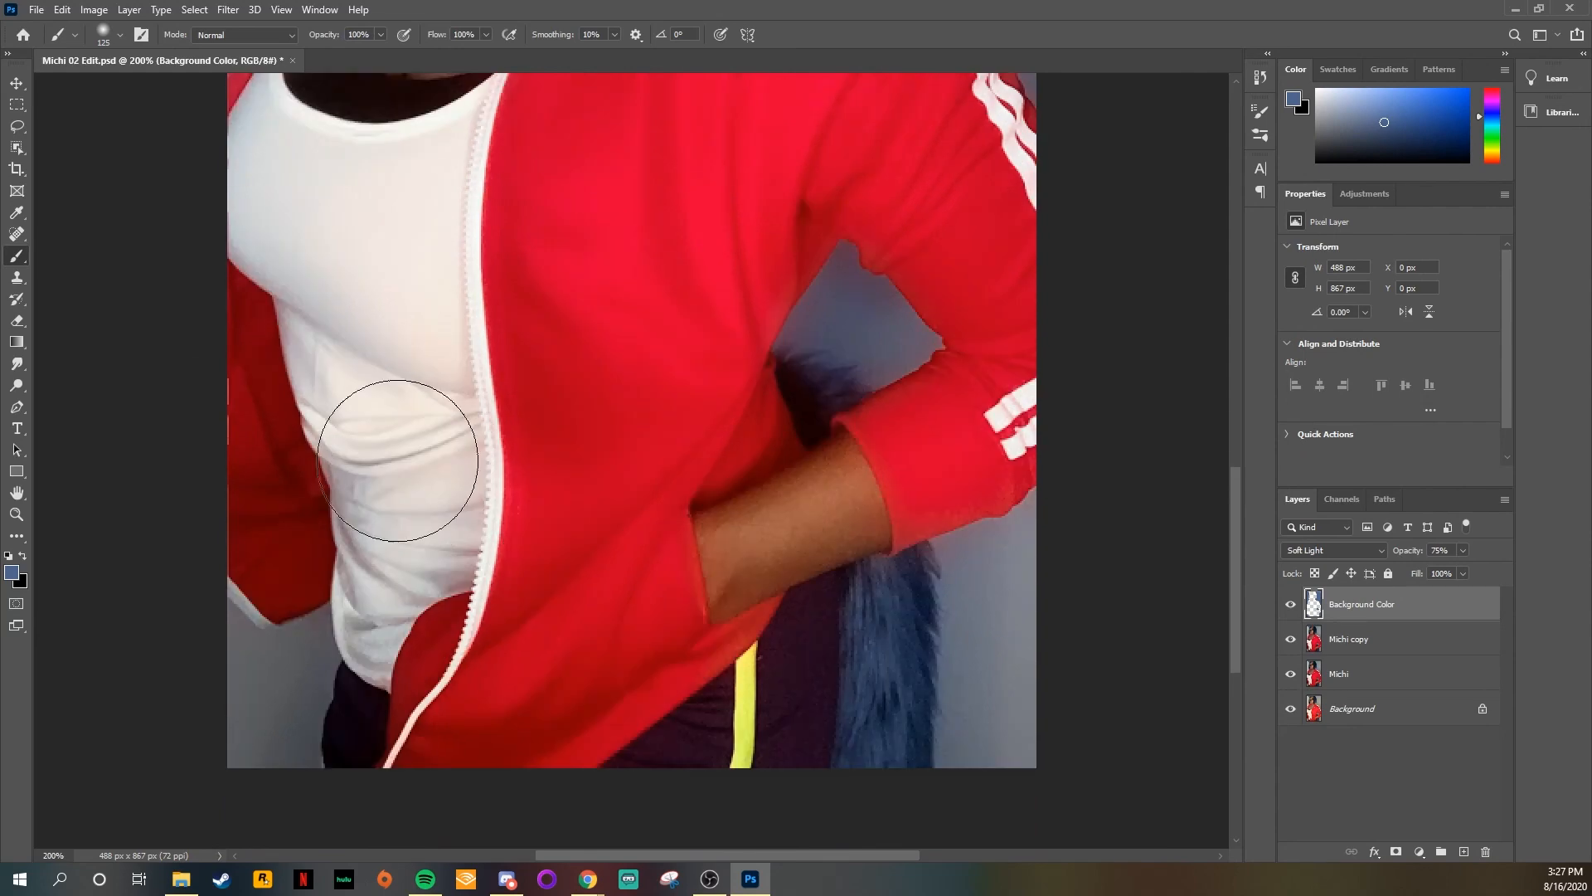
pyautogui.scroll(10, 277, 256)
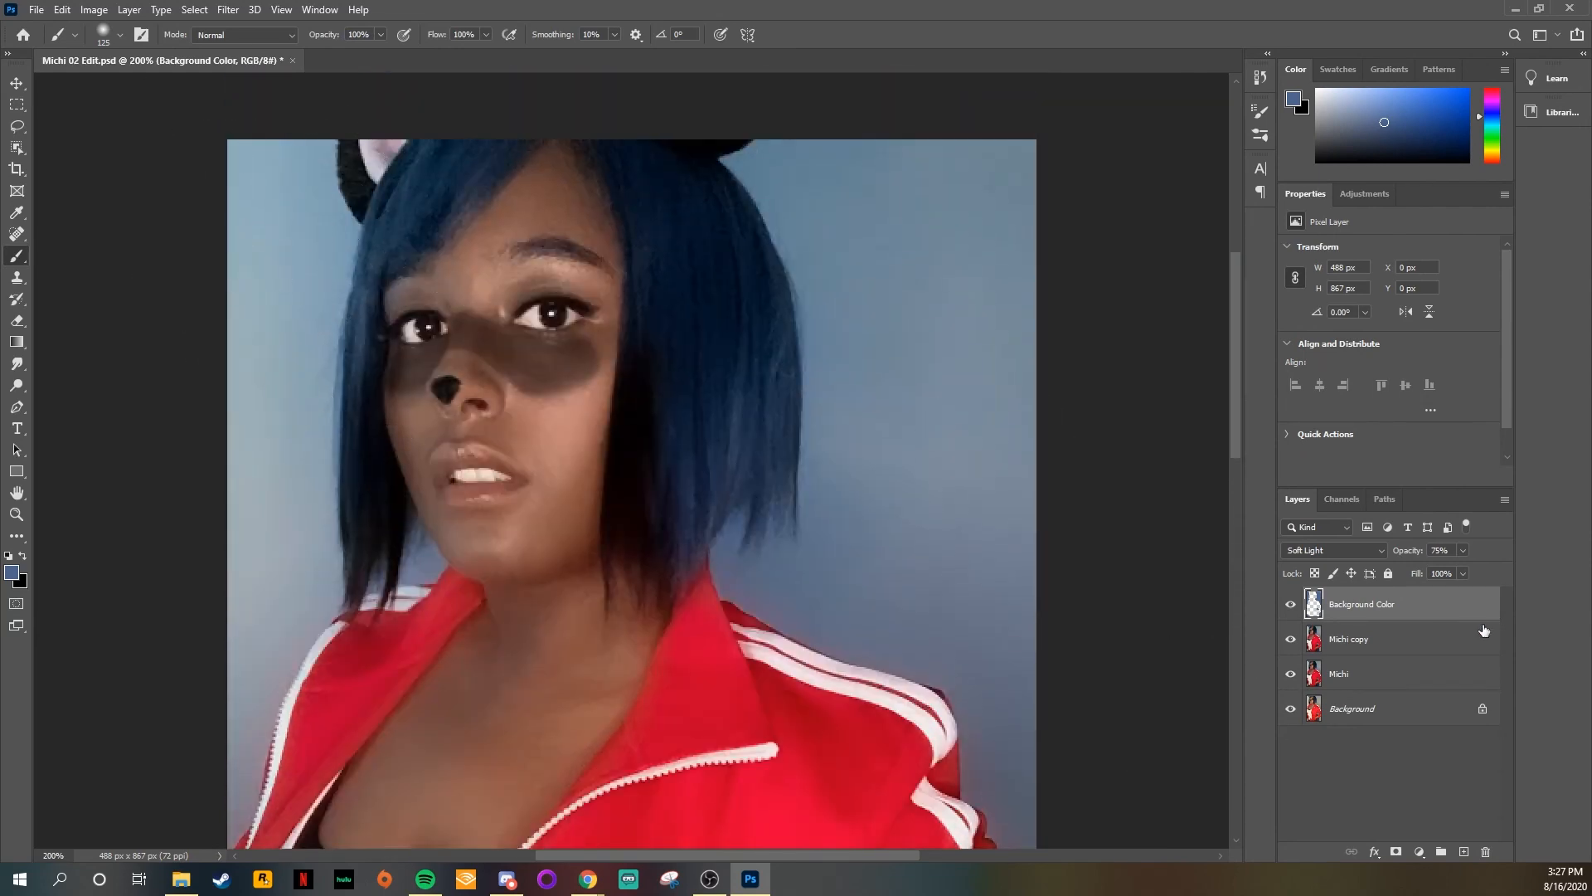
pyautogui.click(1464, 852)
pyautogui.click(1319, 552)
pyautogui.click(1313, 835)
# Step: Reselect the backdrop, paint its left side blue with a 100 px brush on the new Color layer, and deselect
pyautogui.moveTo(1237, 341)
pyautogui.mouseDown()
pyautogui.moveTo(1240, 693)
pyautogui.moveTo(1236, 576)
pyautogui.mouseUp()
pyautogui.moveTo(241, 624); pyautogui.dragTo(245, 669)
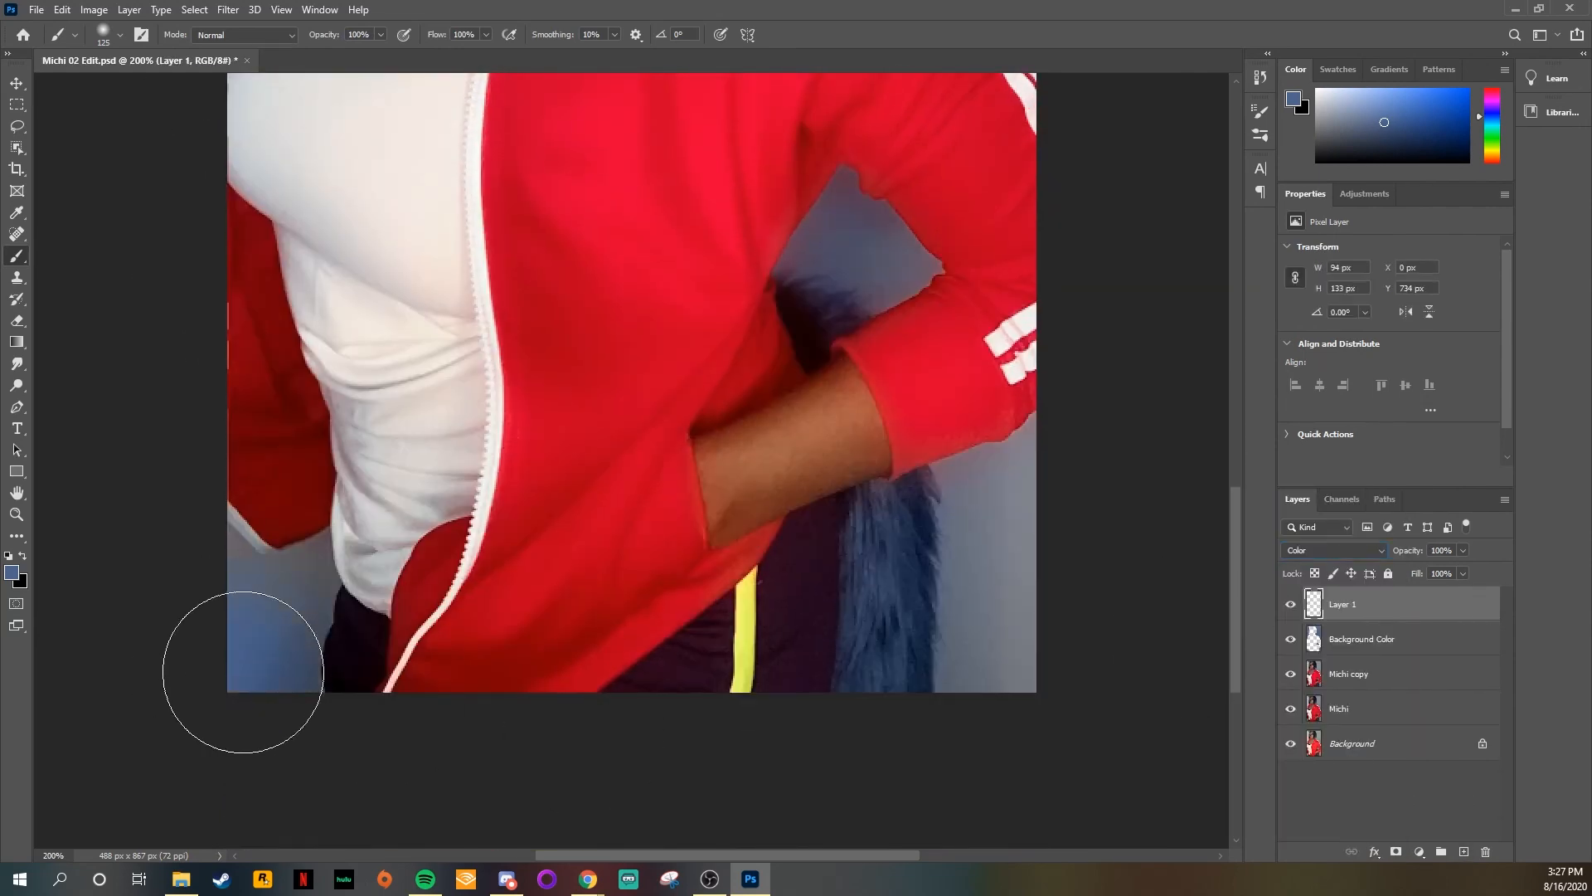
pyautogui.click(186, 9)
pyautogui.click(213, 60)
pyautogui.press('[')
pyautogui.moveTo(286, 619); pyautogui.dragTo(249, 719)
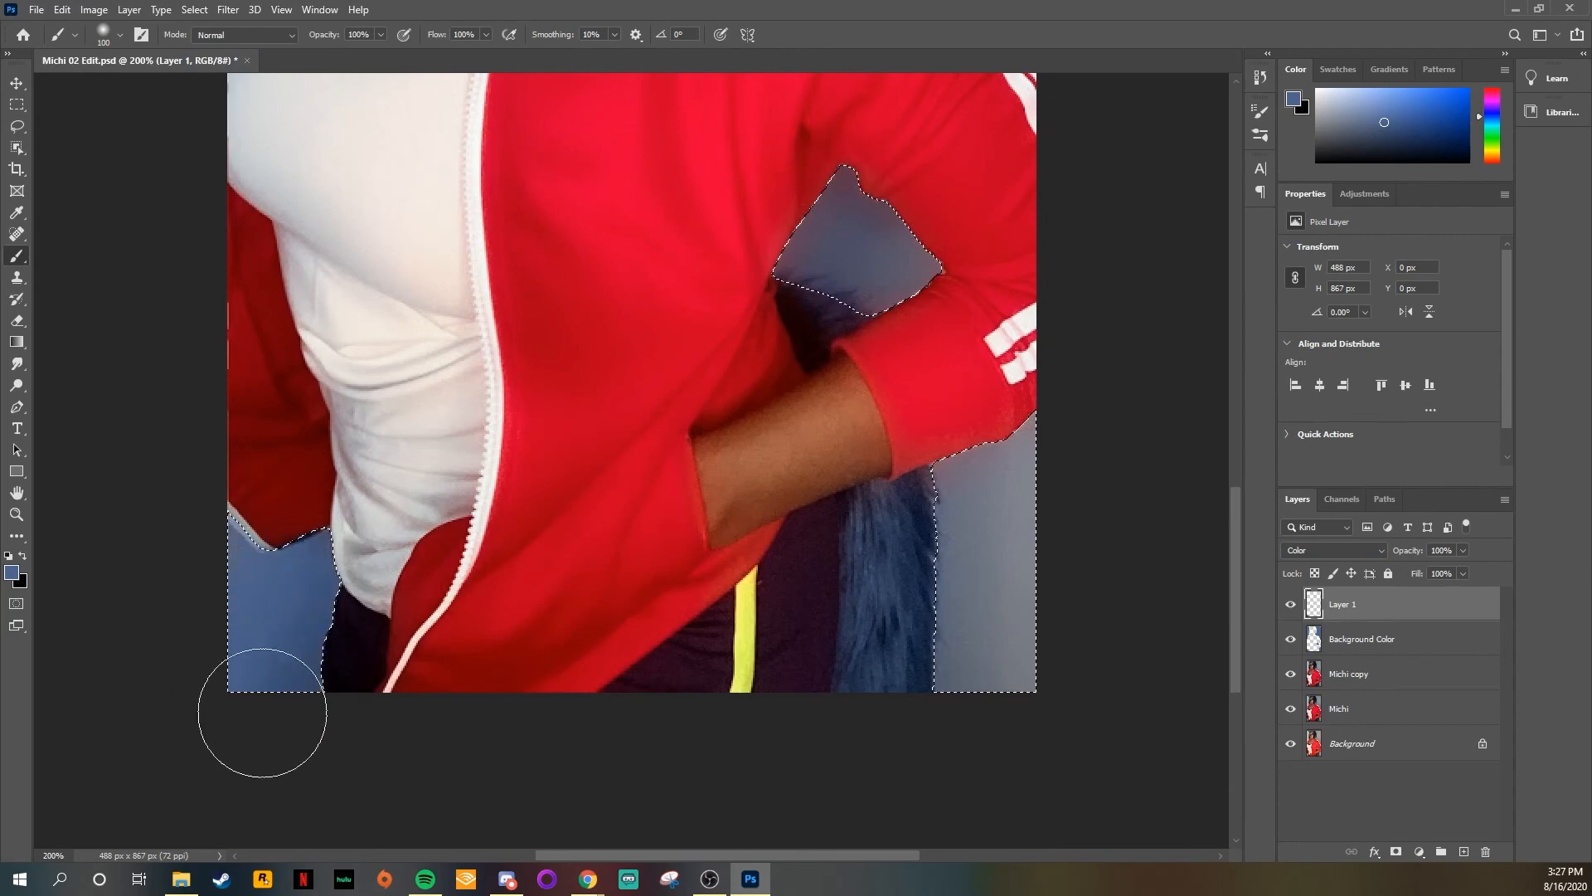
pyautogui.scroll(10, 345, 408)
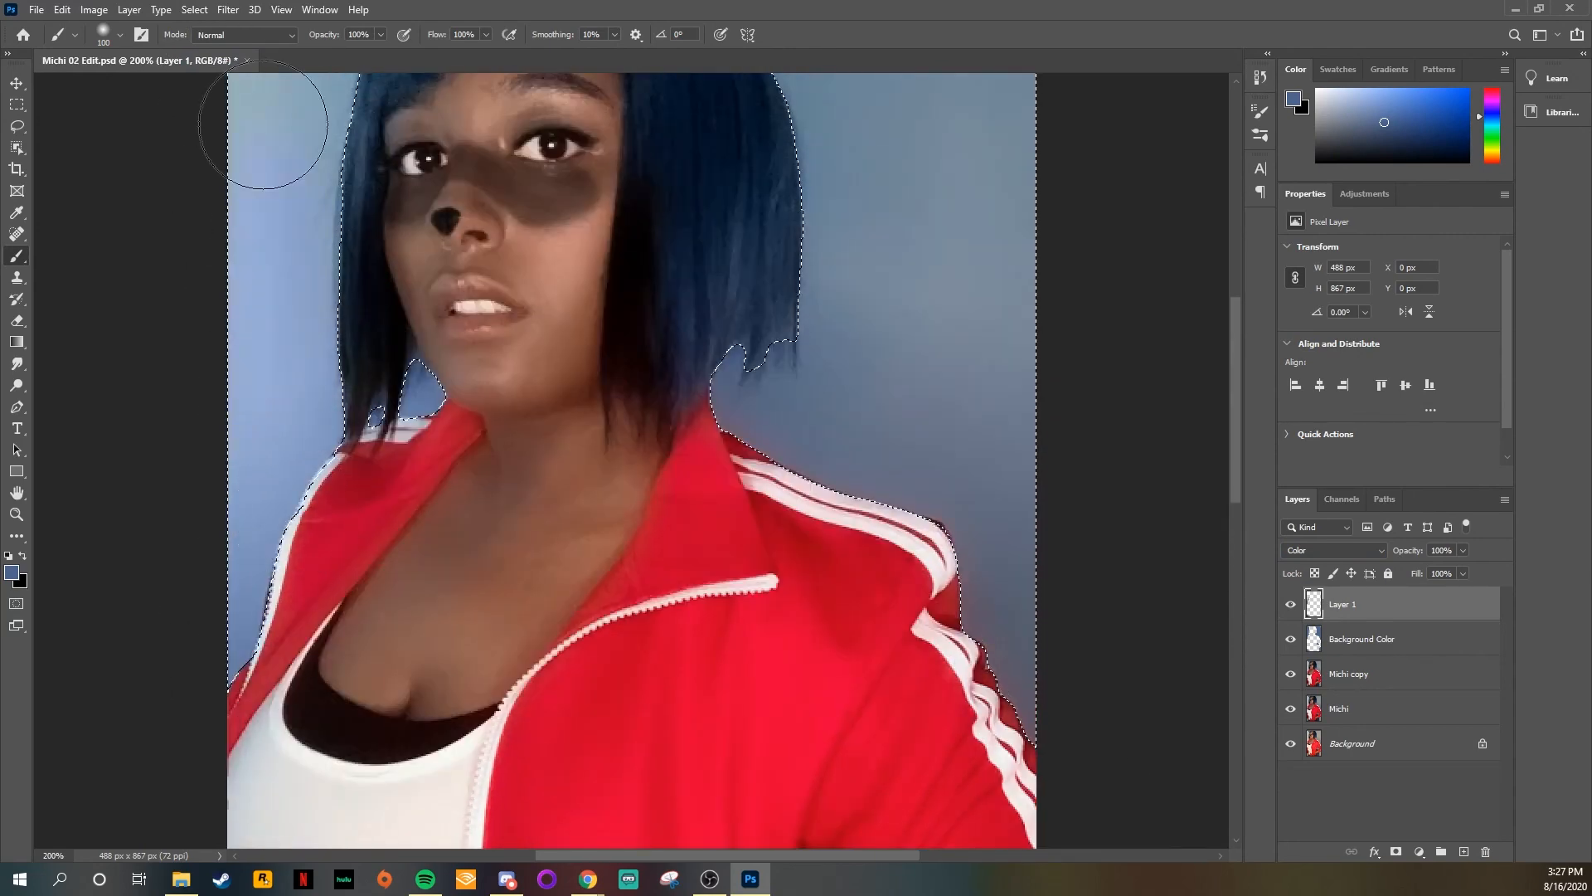
pyautogui.scroll(2, 269, 290)
pyautogui.scroll(-10, 373, 281)
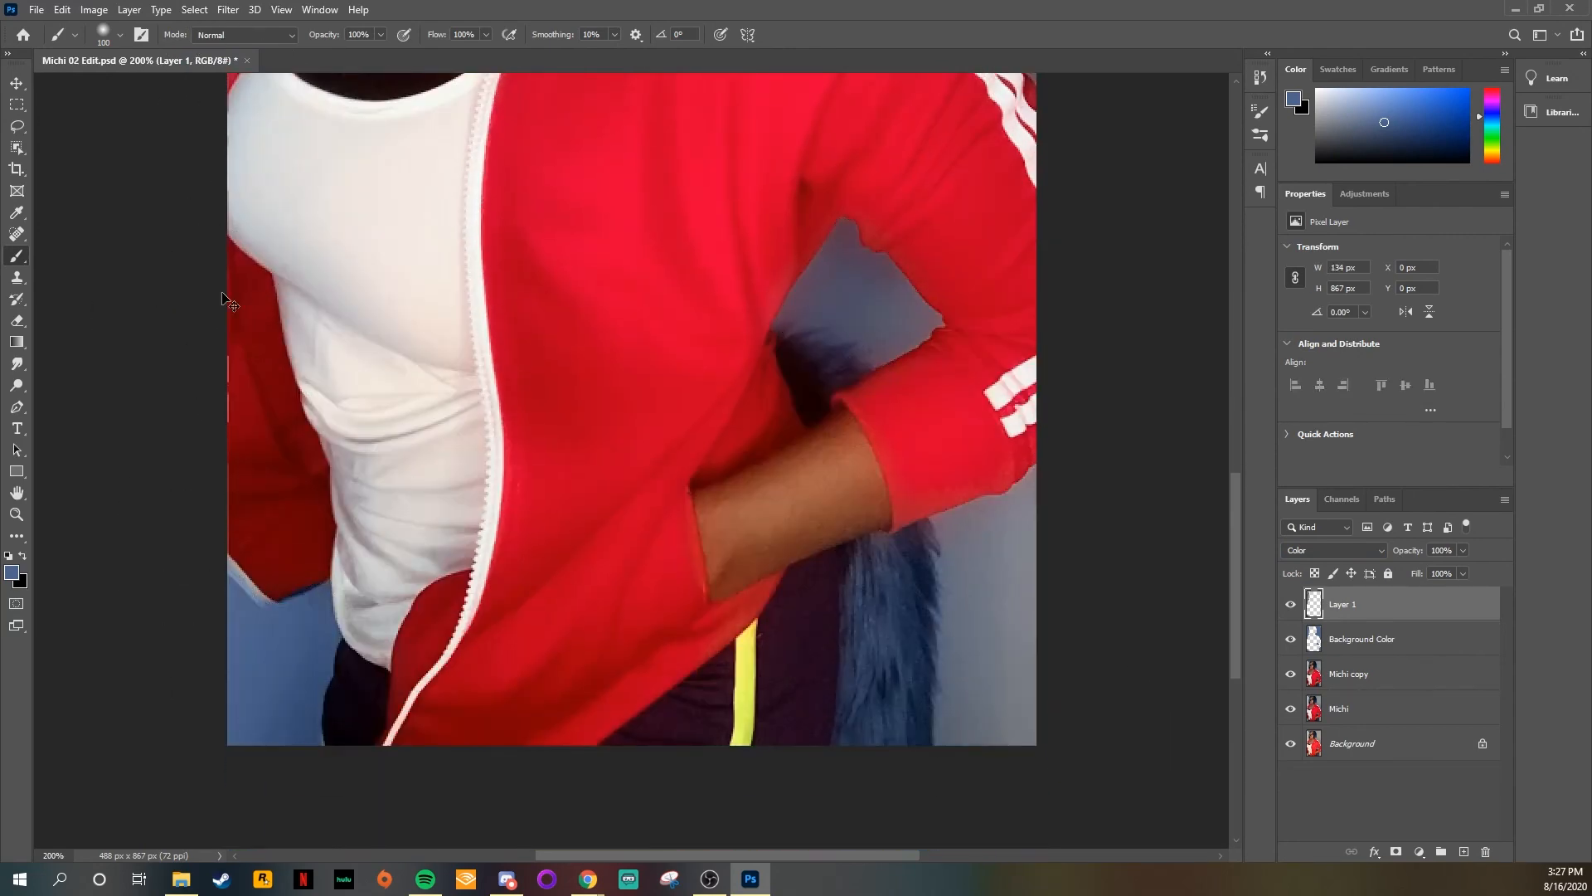
pyautogui.hotkey('ctrl', 'd')
# Step: Erase the blue spill along the edges of the jacket's sleeve and collar with a small soft eraser
pyautogui.scroll(-3, 241, 401)
pyautogui.press('e')
pyautogui.press('[')
pyautogui.press('[')
pyautogui.press('[')
pyautogui.press('[')
pyautogui.press('[')
pyautogui.press('[')
pyautogui.press('[')
pyautogui.press('[')
pyautogui.press('[')
pyautogui.press('[')
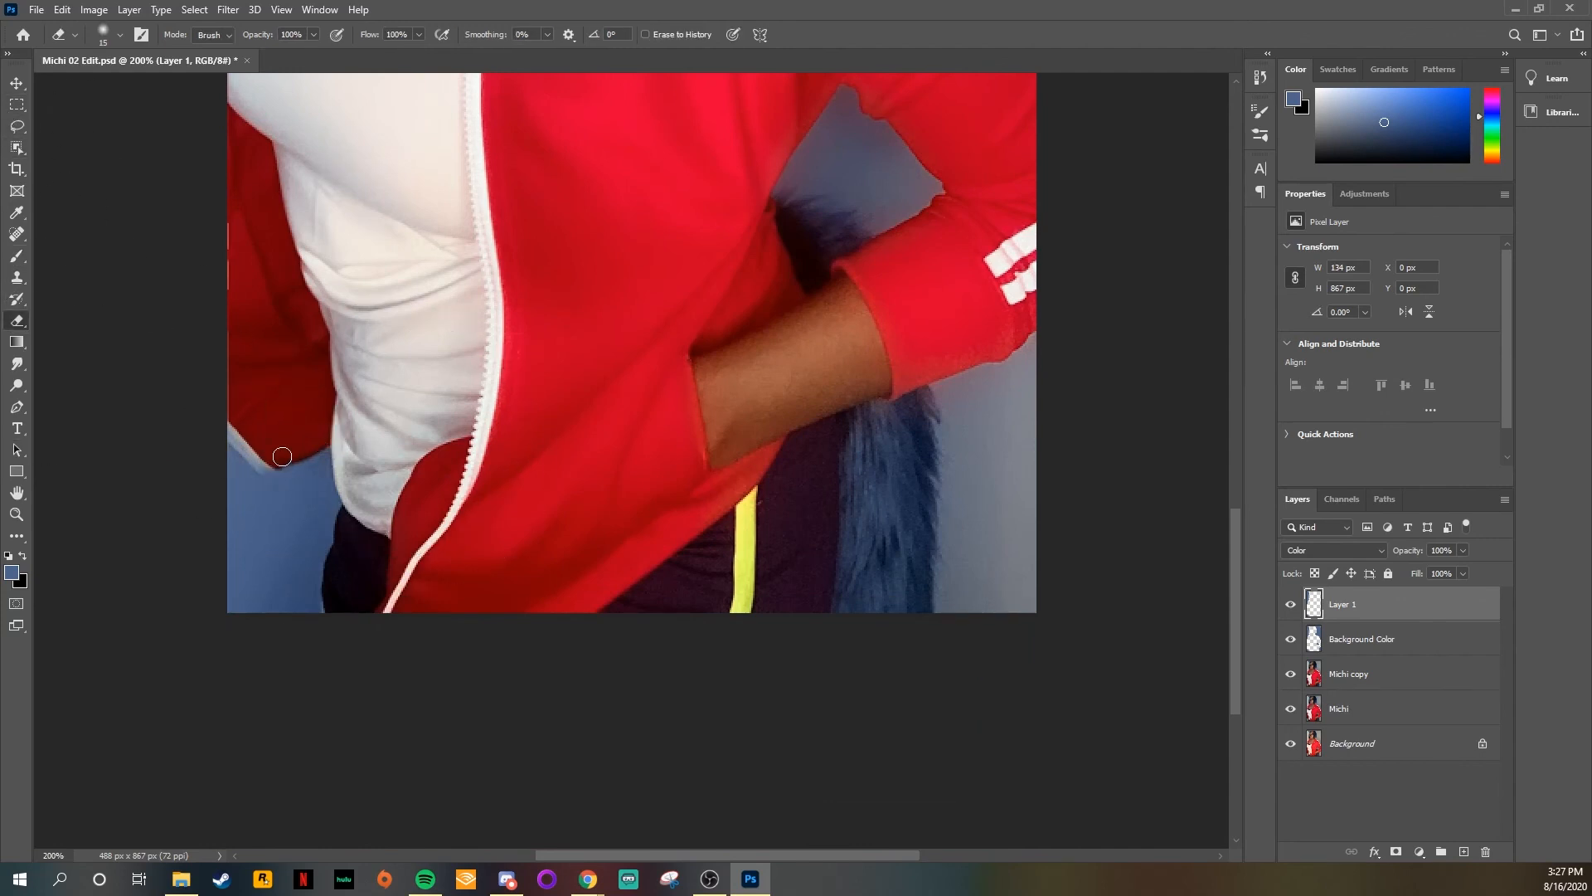
pyautogui.scroll(15, 267, 463)
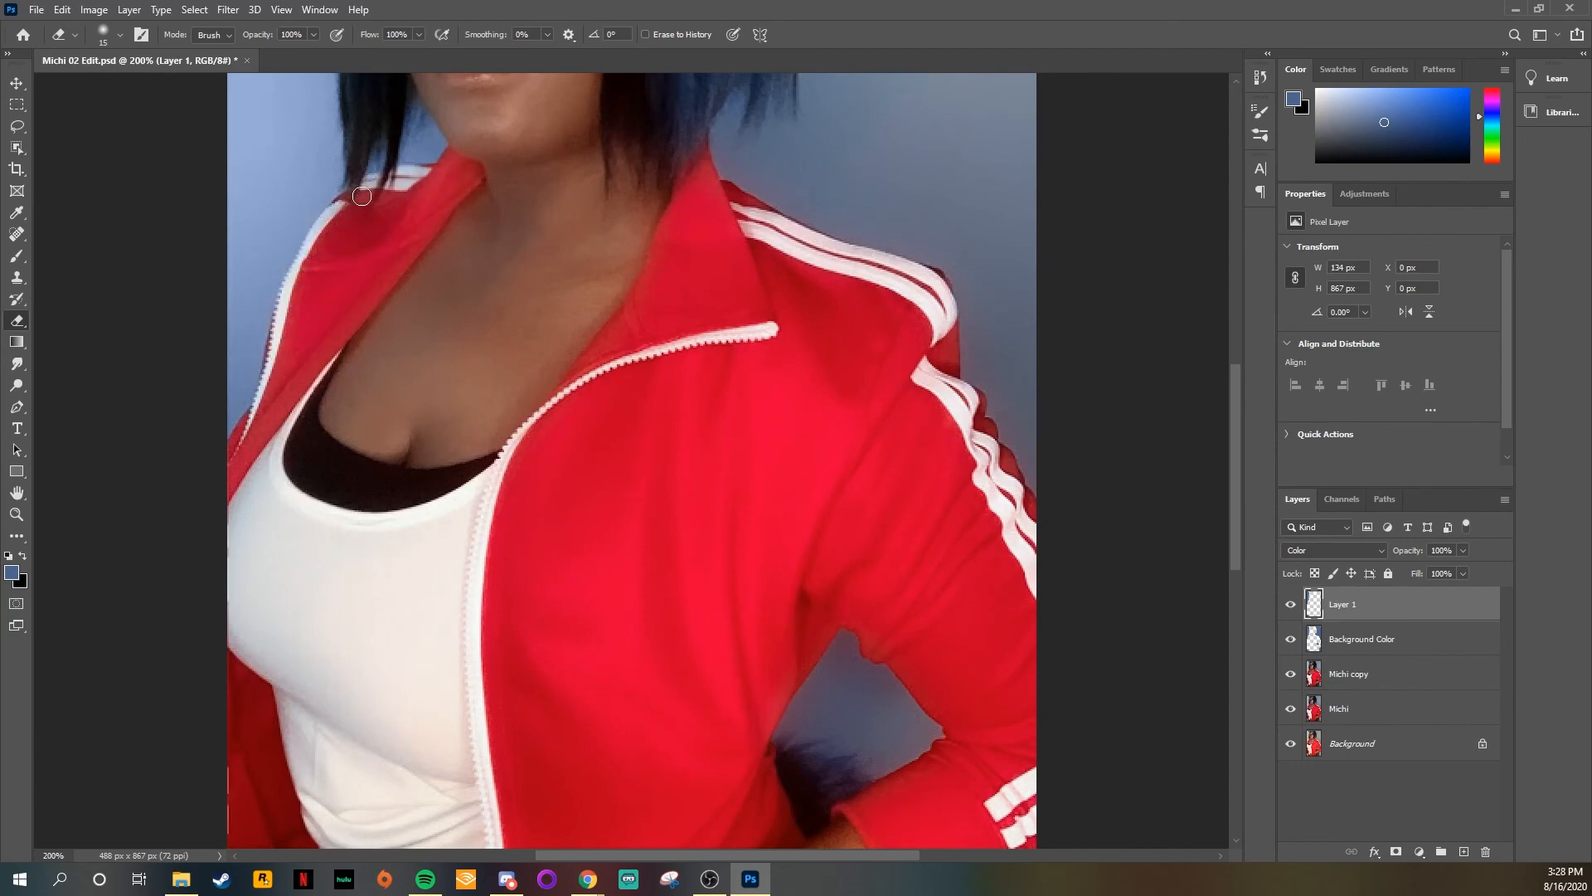
pyautogui.scroll(10, 361, 197)
pyautogui.hotkey('ctrl', '0')
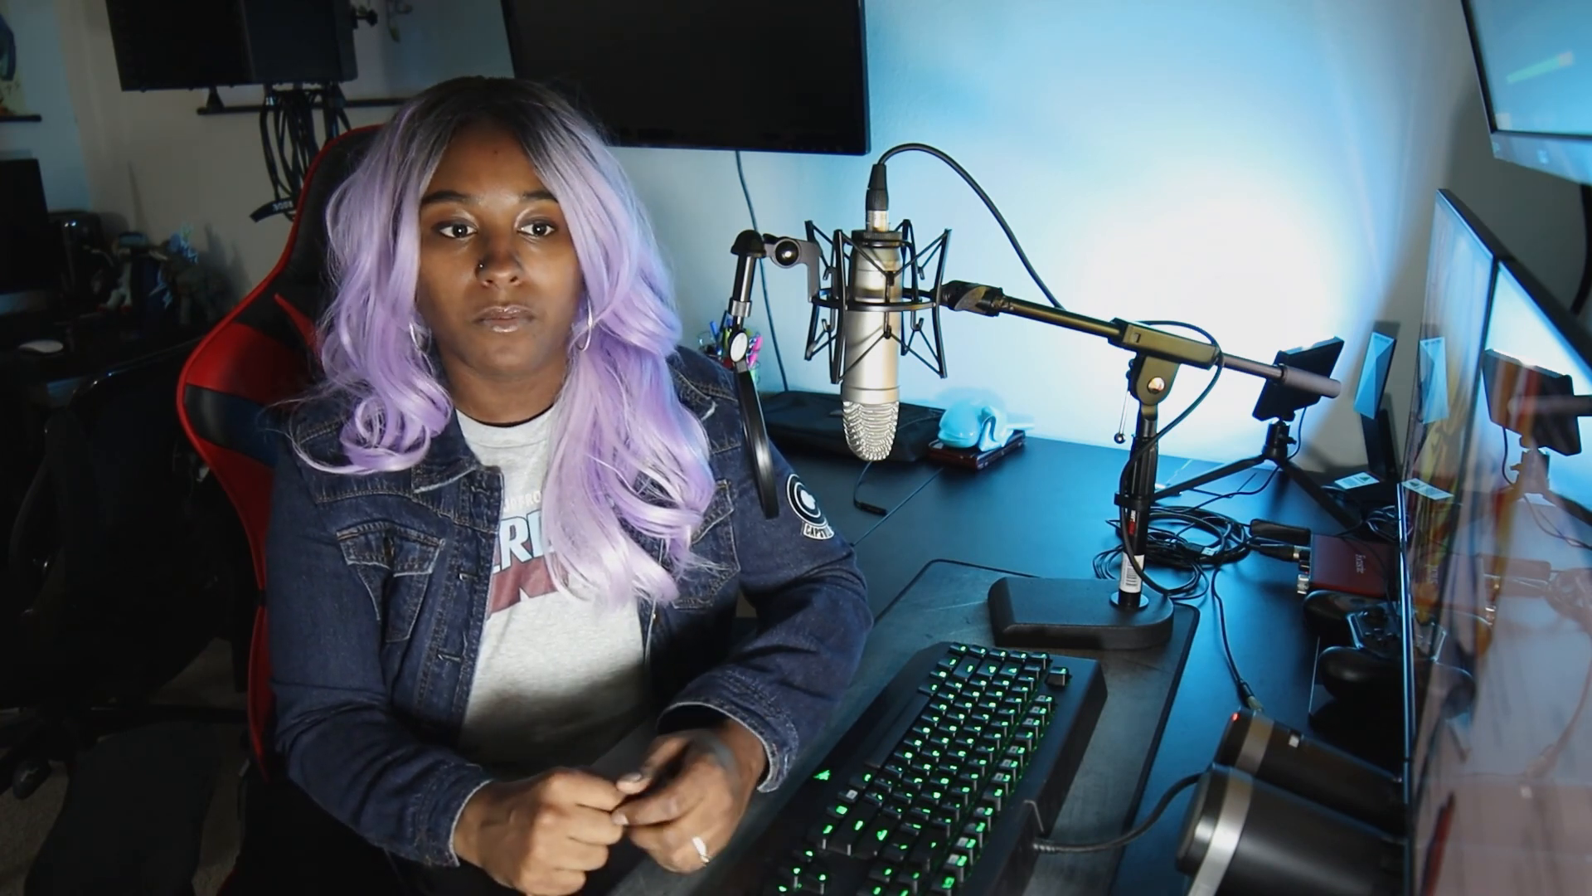
# Step: Try different blend modes for the yellow-to-blue Gradient Overlay on Background Color copy, apply the style, and adjust the layer's opacity
pyautogui.click(941, 167)
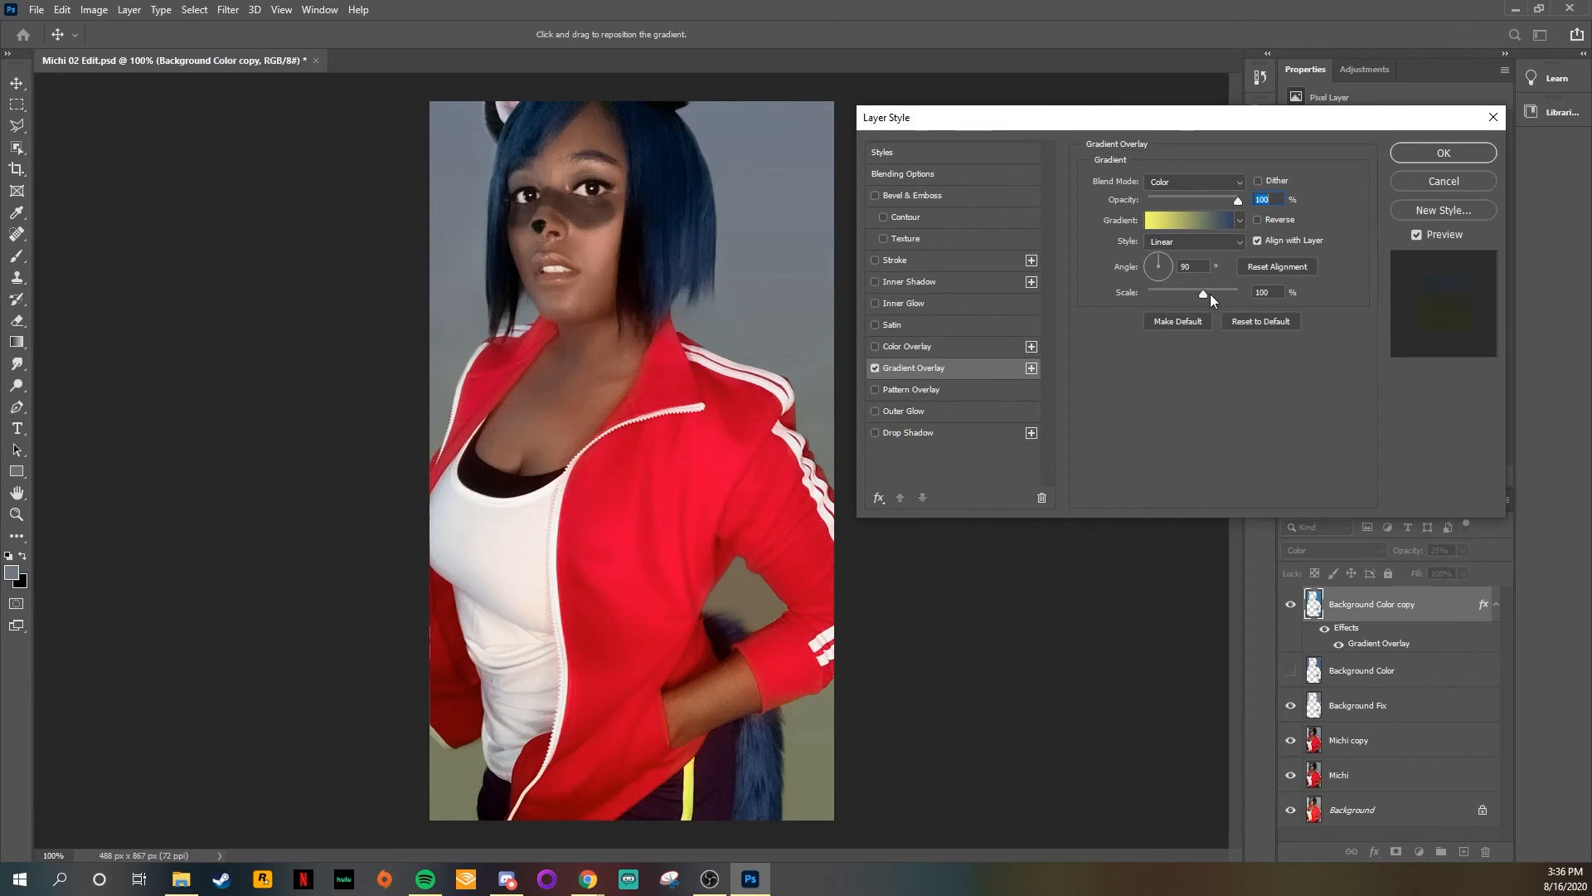
pyautogui.click(1194, 181)
pyautogui.click(1168, 396)
pyautogui.click(1160, 180)
pyautogui.click(1169, 196)
pyautogui.click(1184, 183)
pyautogui.click(1169, 247)
pyautogui.click(1186, 184)
pyautogui.click(1188, 198)
pyautogui.click(1443, 155)
pyautogui.click(1464, 550)
pyautogui.moveTo(1442, 569); pyautogui.dragTo(1591, 563)
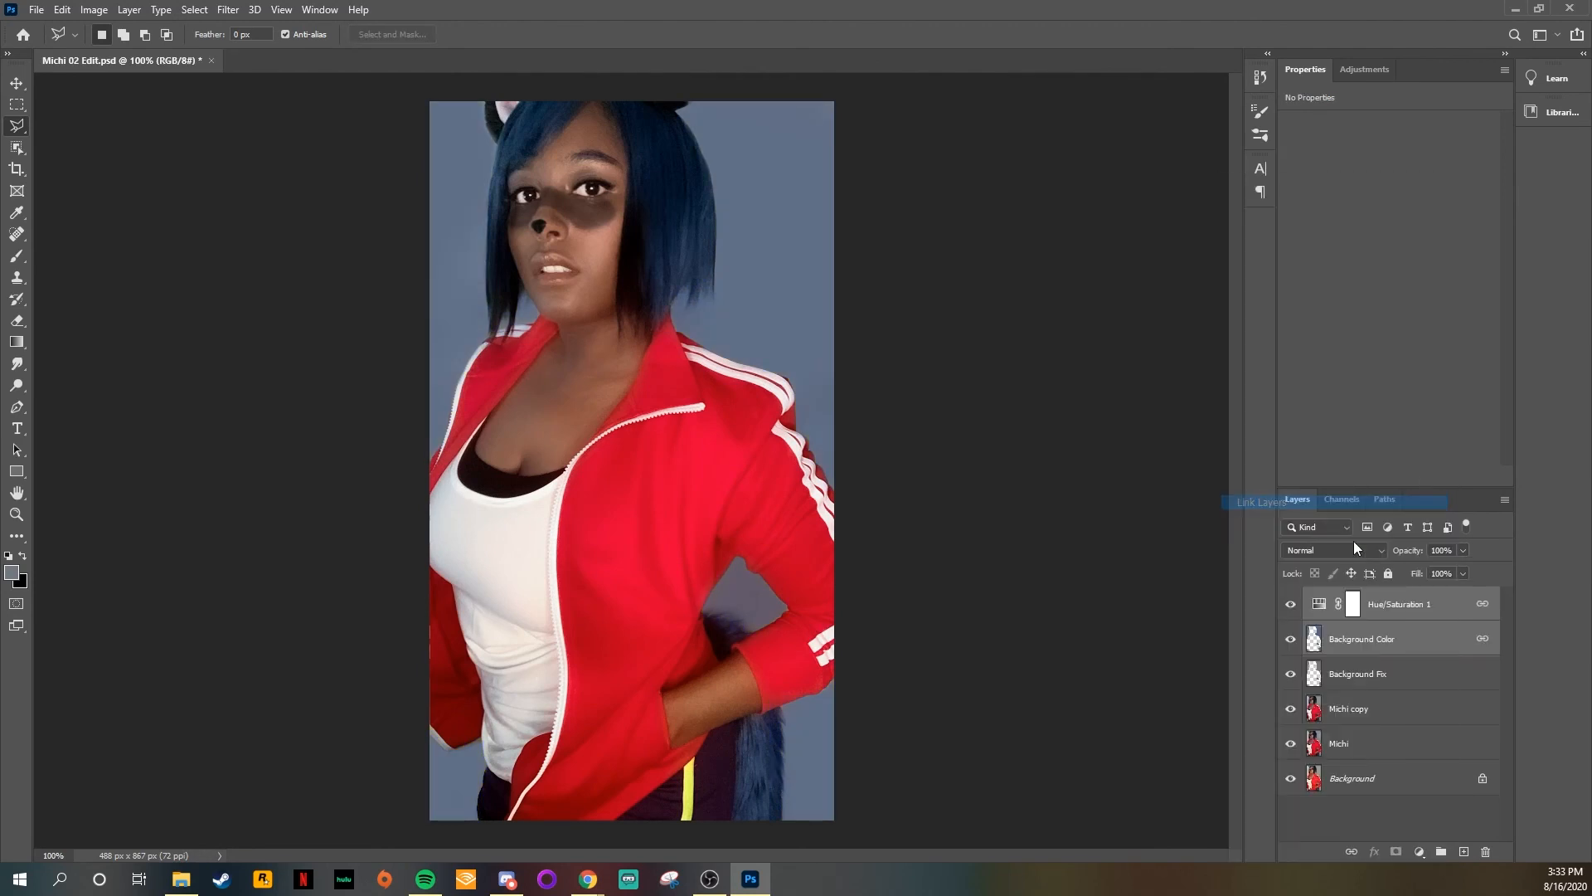
# Step: Delete the Hue/Saturation 1 adjustment layer, and duplicate the Background Color layer with the original hidden
pyautogui.moveTo(1389, 189); pyautogui.dragTo(1564, 238)
pyautogui.moveTo(1319, 603); pyautogui.dragTo(1485, 851)
pyautogui.hotkey('ctrl', 'j')
pyautogui.click(1291, 639)
pyautogui.click(94, 10)
pyautogui.moveTo(120, 53)
pyautogui.click(298, 143)
pyautogui.moveTo(215, 288); pyautogui.dragTo(1024, 190)
pyautogui.moveTo(998, 305); pyautogui.dragTo(1078, 306)
pyautogui.moveTo(873, 304); pyautogui.dragTo(910, 314)
pyautogui.click(1184, 249)
# Step: Set Background Color copy to the Color blend mode at 25% opacity and apply Hue/Saturation with hue -15 and saturation +43
pyautogui.click(1332, 550)
pyautogui.click(1330, 840)
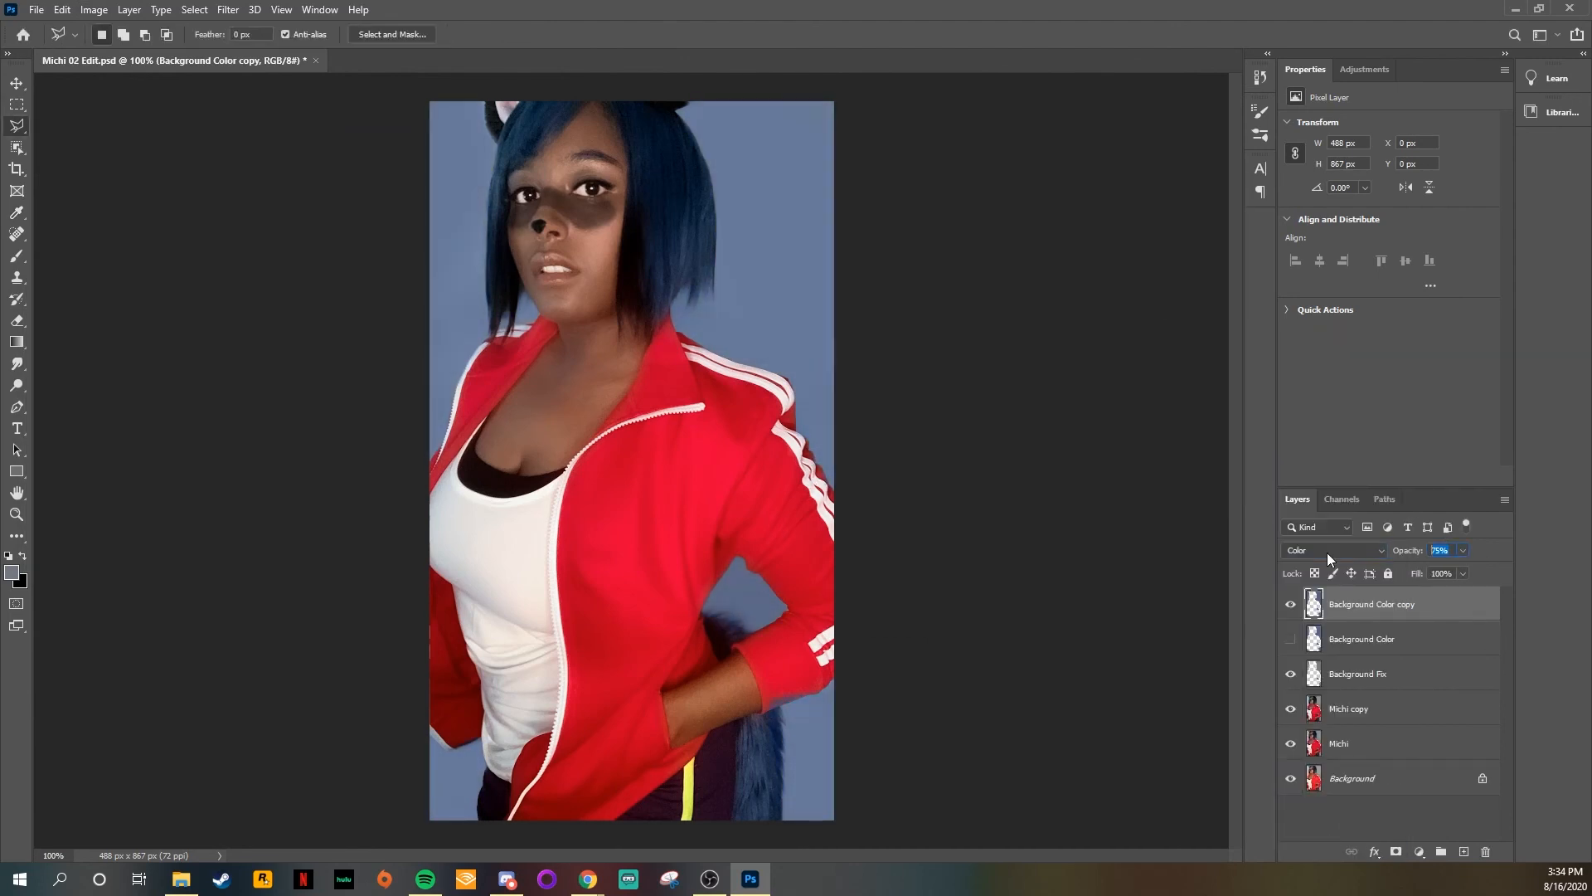
pyautogui.click(94, 10)
pyautogui.moveTo(120, 53)
pyautogui.click(299, 143)
pyautogui.moveTo(1025, 305); pyautogui.dragTo(988, 307)
pyautogui.moveTo(998, 346)
pyautogui.mouseDown()
pyautogui.moveTo(885, 348)
pyautogui.moveTo(1070, 333)
pyautogui.moveTo(1018, 326)
pyautogui.mouseUp()
pyautogui.moveTo(987, 306)
pyautogui.mouseDown()
pyautogui.moveTo(962, 319)
pyautogui.moveTo(993, 305)
pyautogui.mouseUp()
pyautogui.moveTo(999, 389)
pyautogui.mouseDown()
pyautogui.moveTo(967, 386)
pyautogui.moveTo(999, 375)
pyautogui.mouseUp()
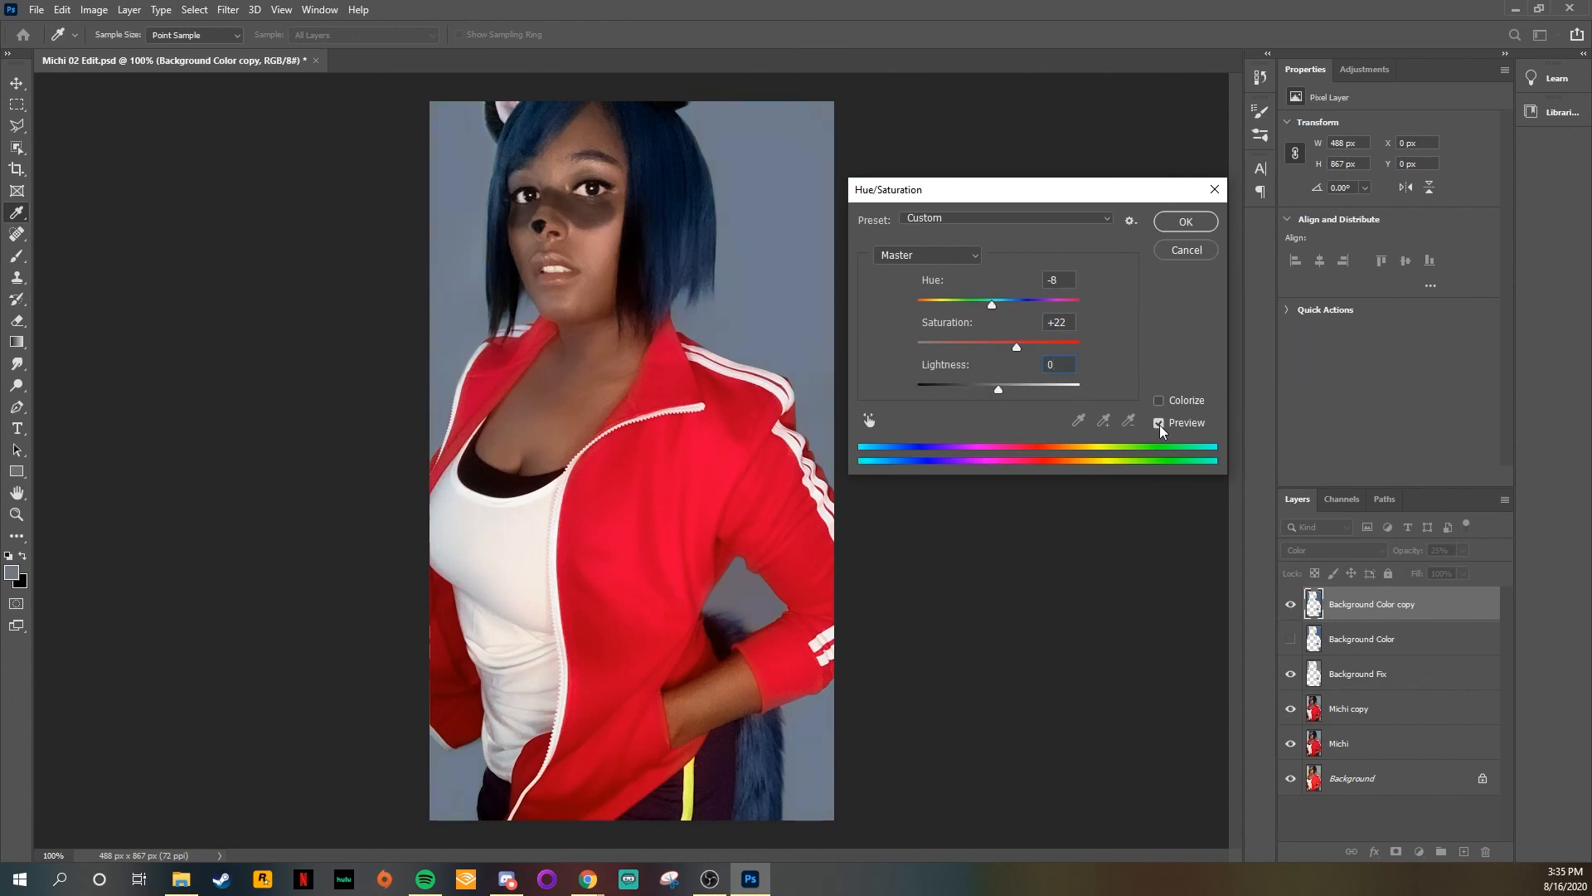
pyautogui.moveTo(992, 305); pyautogui.dragTo(1033, 346)
pyautogui.moveTo(975, 304); pyautogui.dragTo(987, 307)
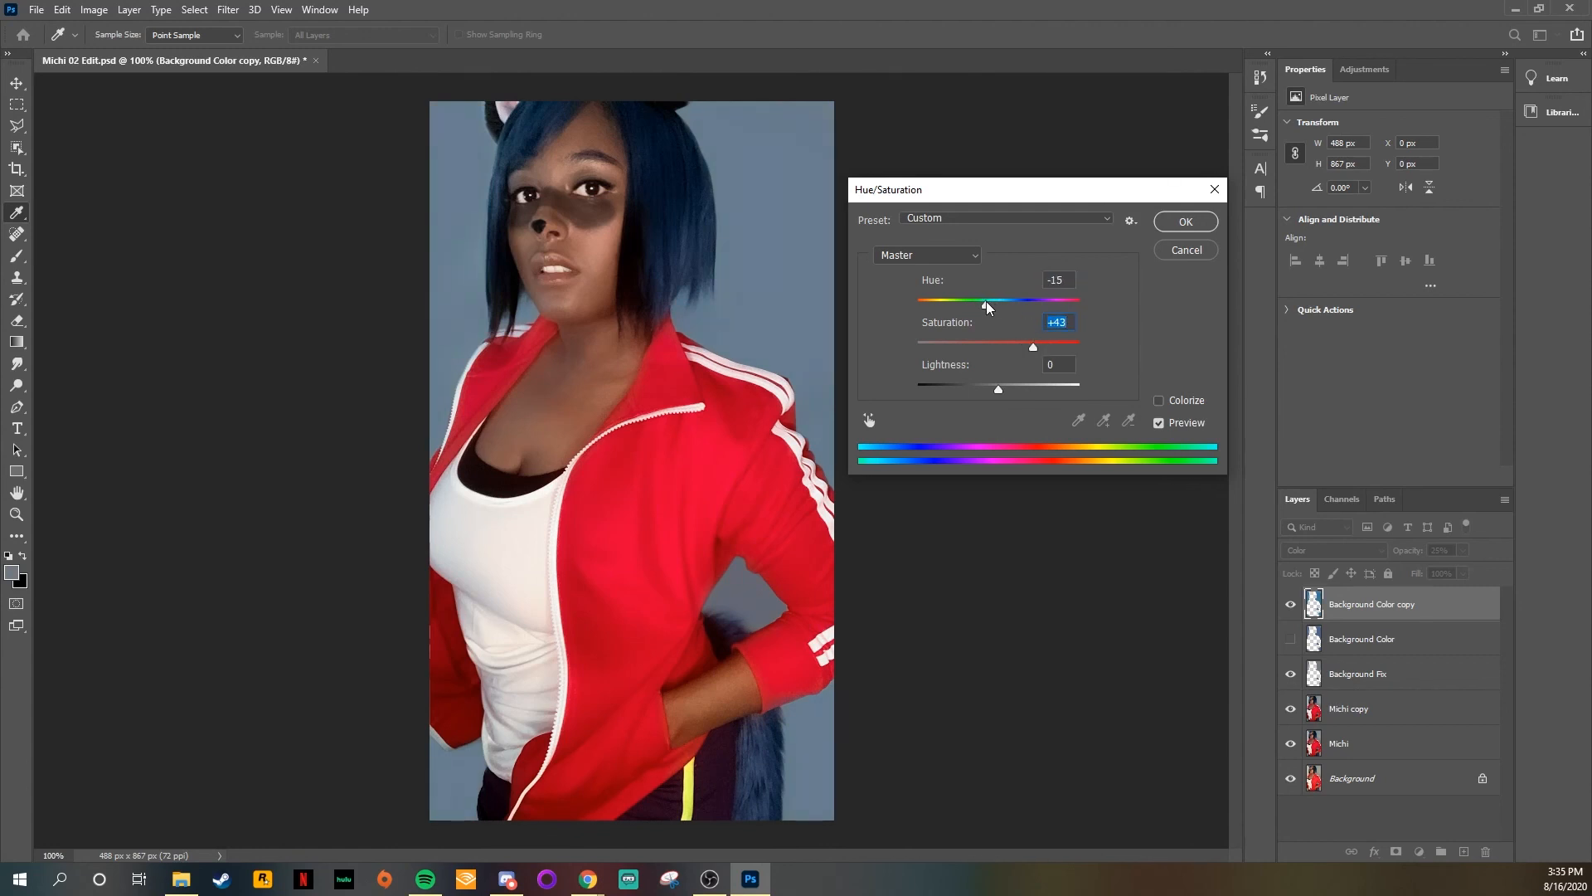
pyautogui.click(1185, 223)
pyautogui.press('l')
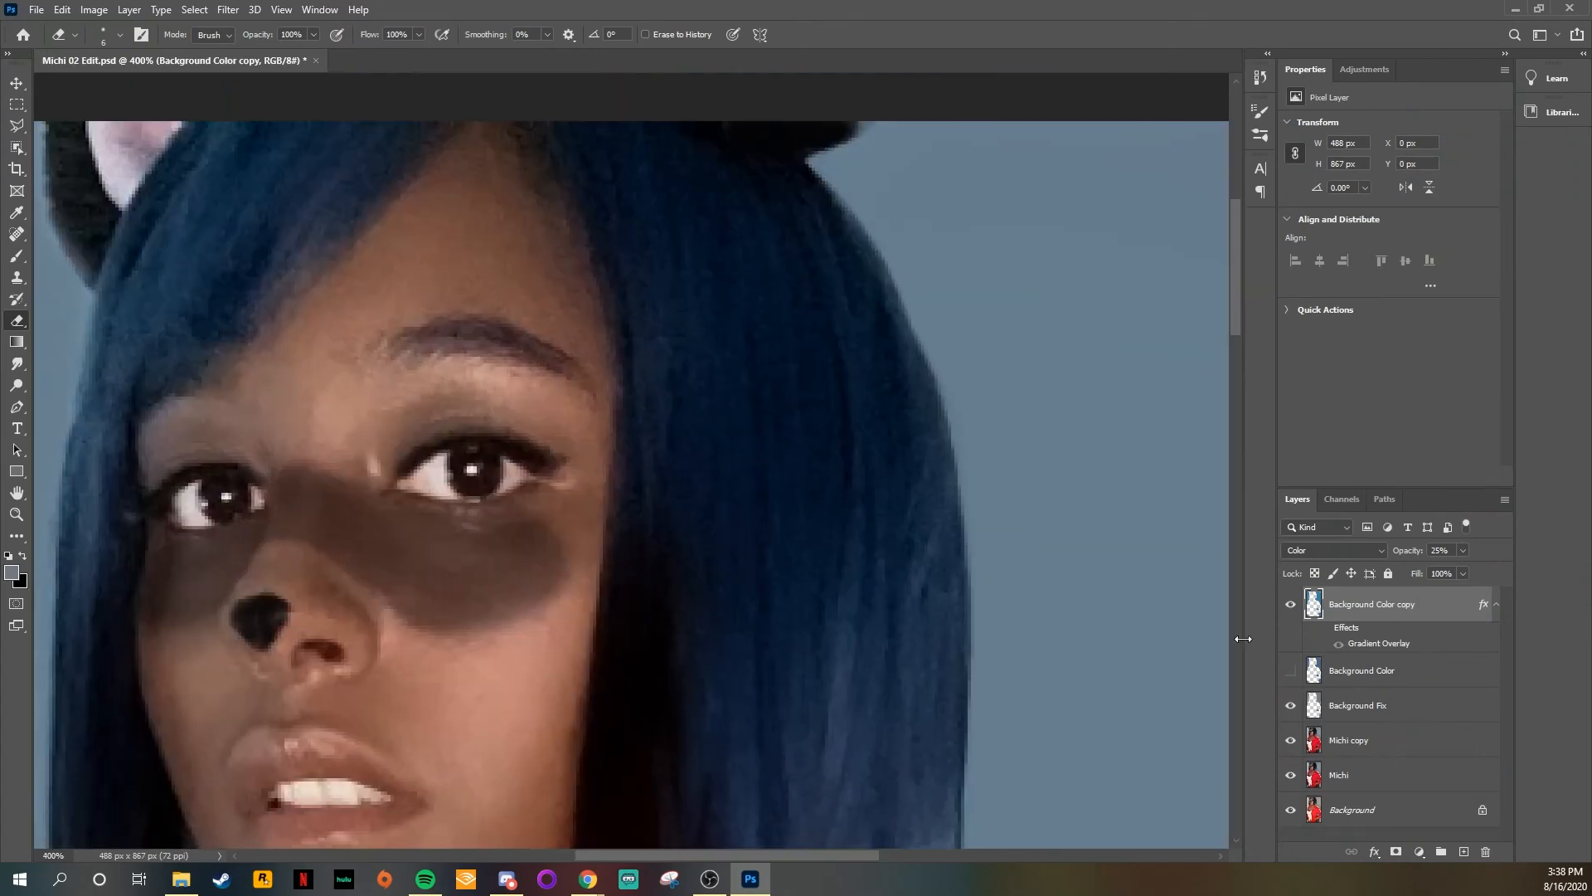
# Step: Place the embedded Multicolor Eye file over the subject's right iris at about 4.88% scale, using Screen blending at 50% opacity
pyautogui.click(37, 9)
pyautogui.click(82, 334)
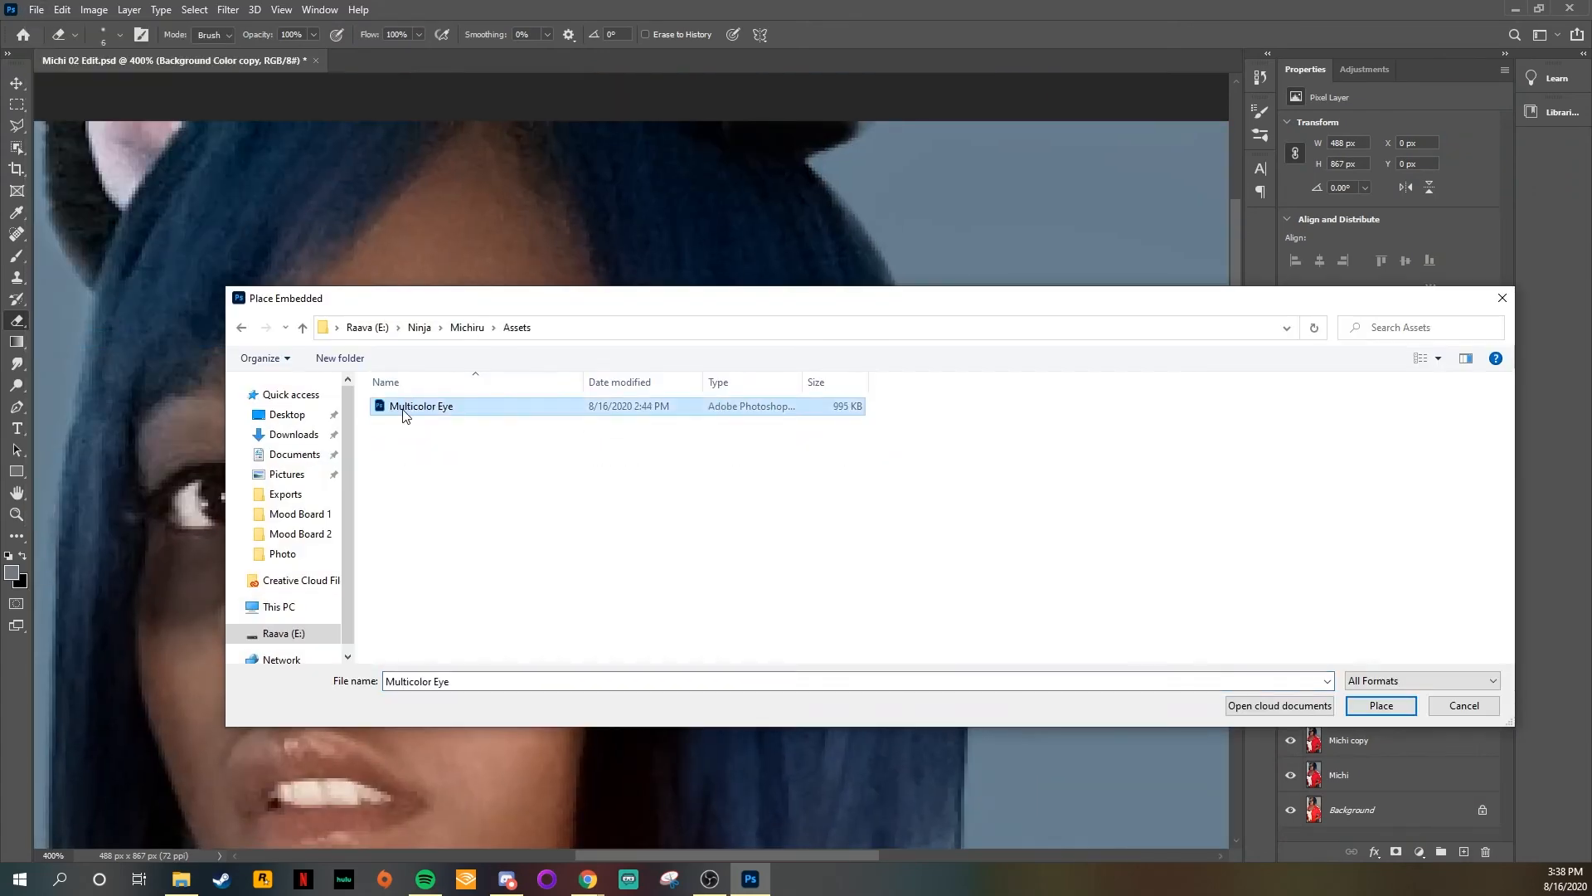
pyautogui.doubleClick(406, 401)
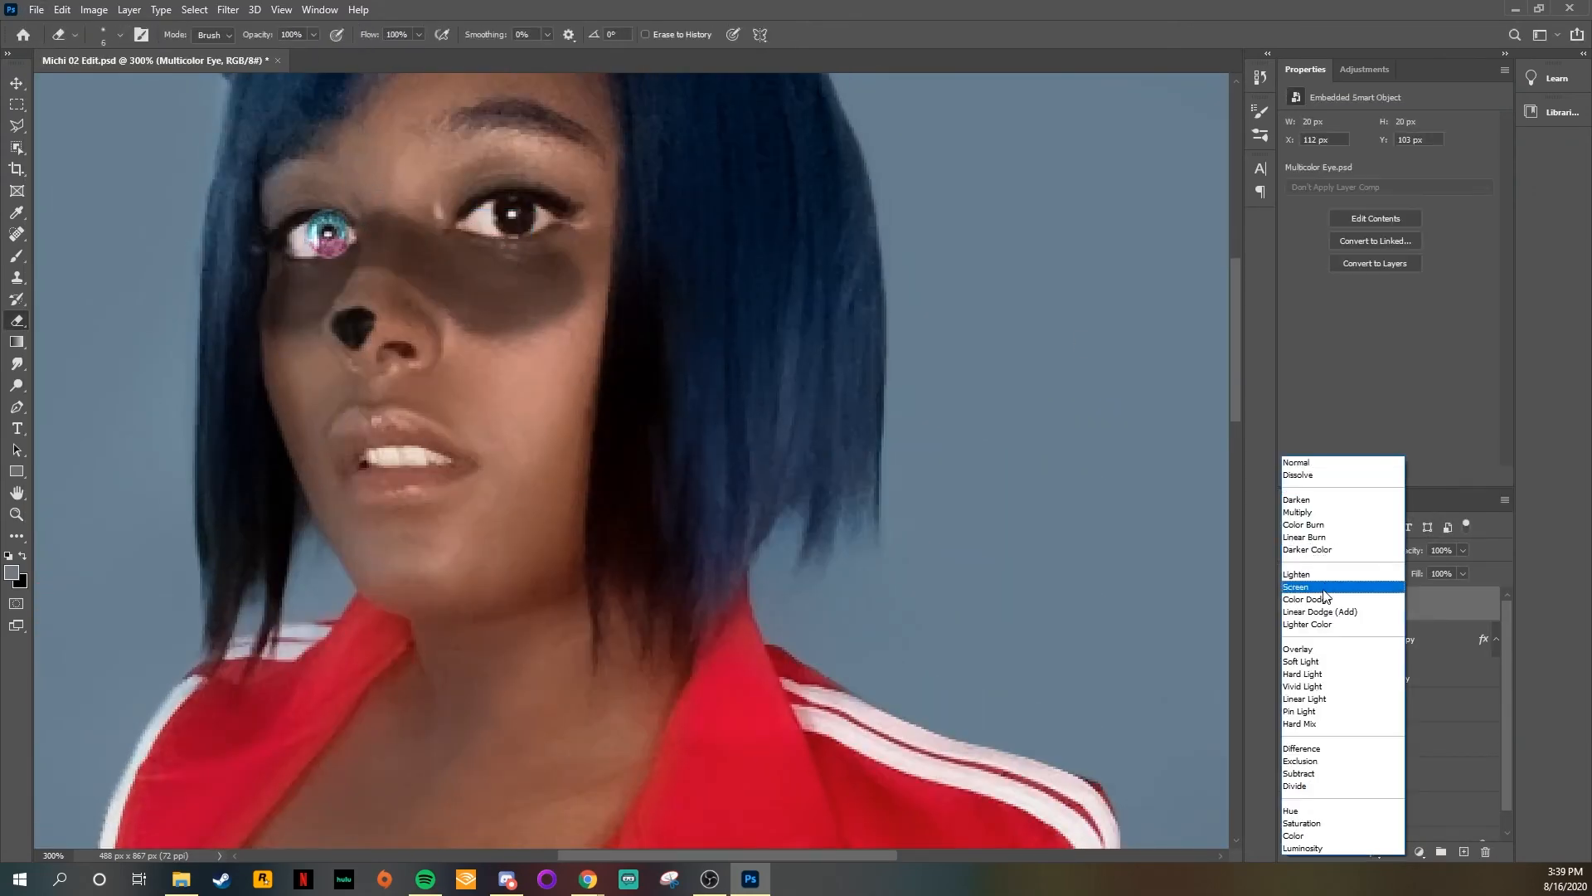
pyautogui.click(1315, 587)
pyautogui.hotkey('ctrl', '+')
pyautogui.hotkey('ctrl', '+')
pyautogui.press('e')
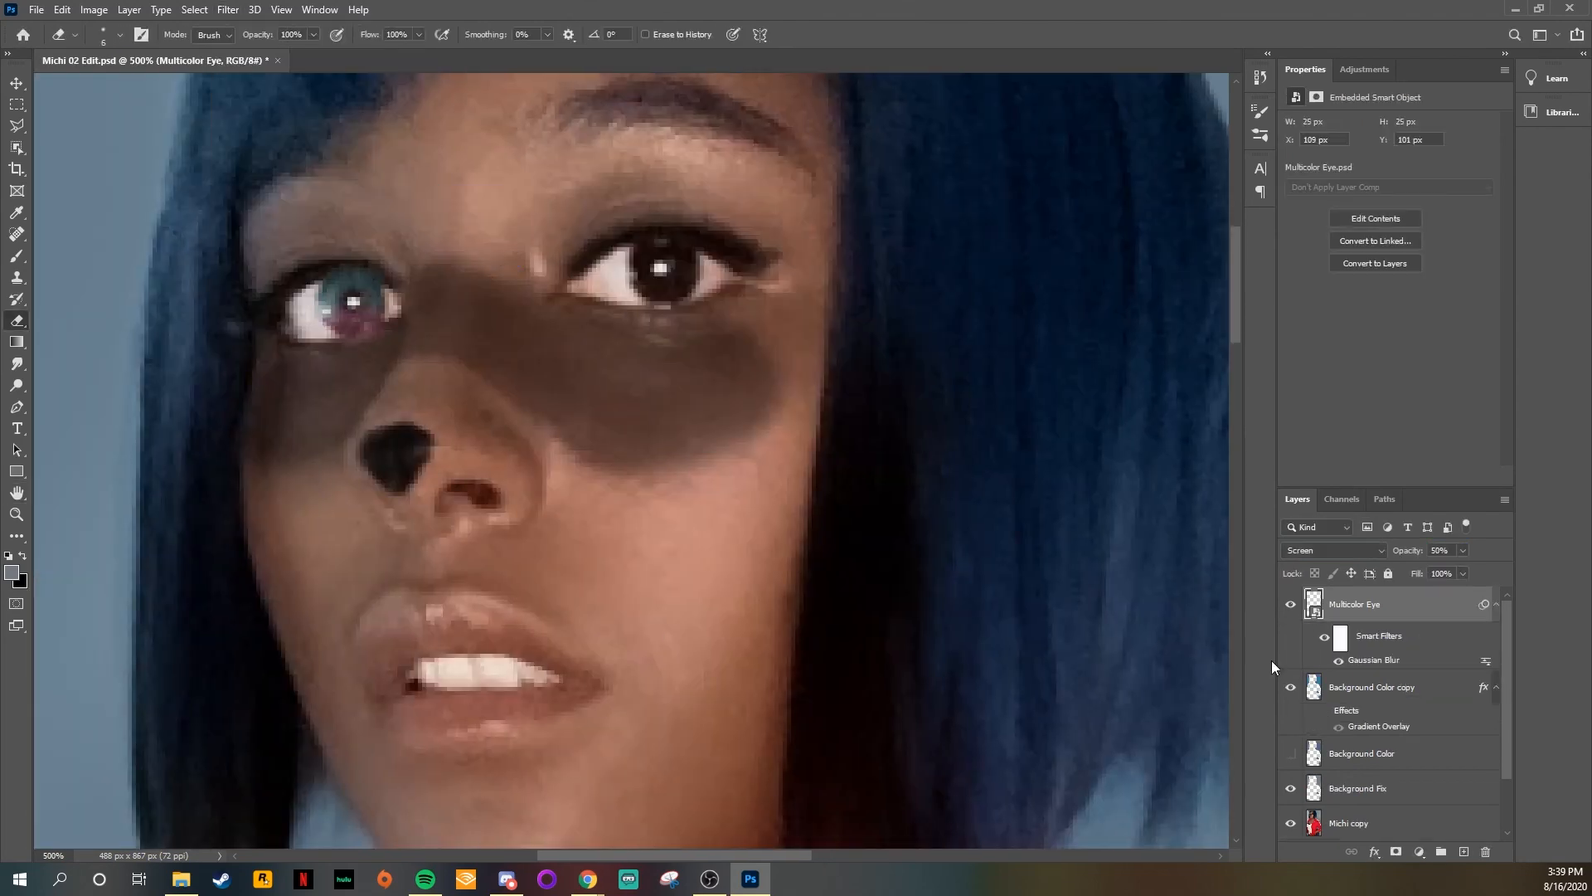
# Step: Duplicate the Multicolor Eye layer, hide the original, and rasterize the copy
pyautogui.hotkey('ctrl', 'j')
pyautogui.click(1291, 687)
pyautogui.rightClick(1432, 597)
pyautogui.click(1360, 539)
# Step: Erase the excess color around the rasterized iris copy with a small eraser
pyautogui.press('[')
pyautogui.press('[')
pyautogui.press('[')
pyautogui.press('[')
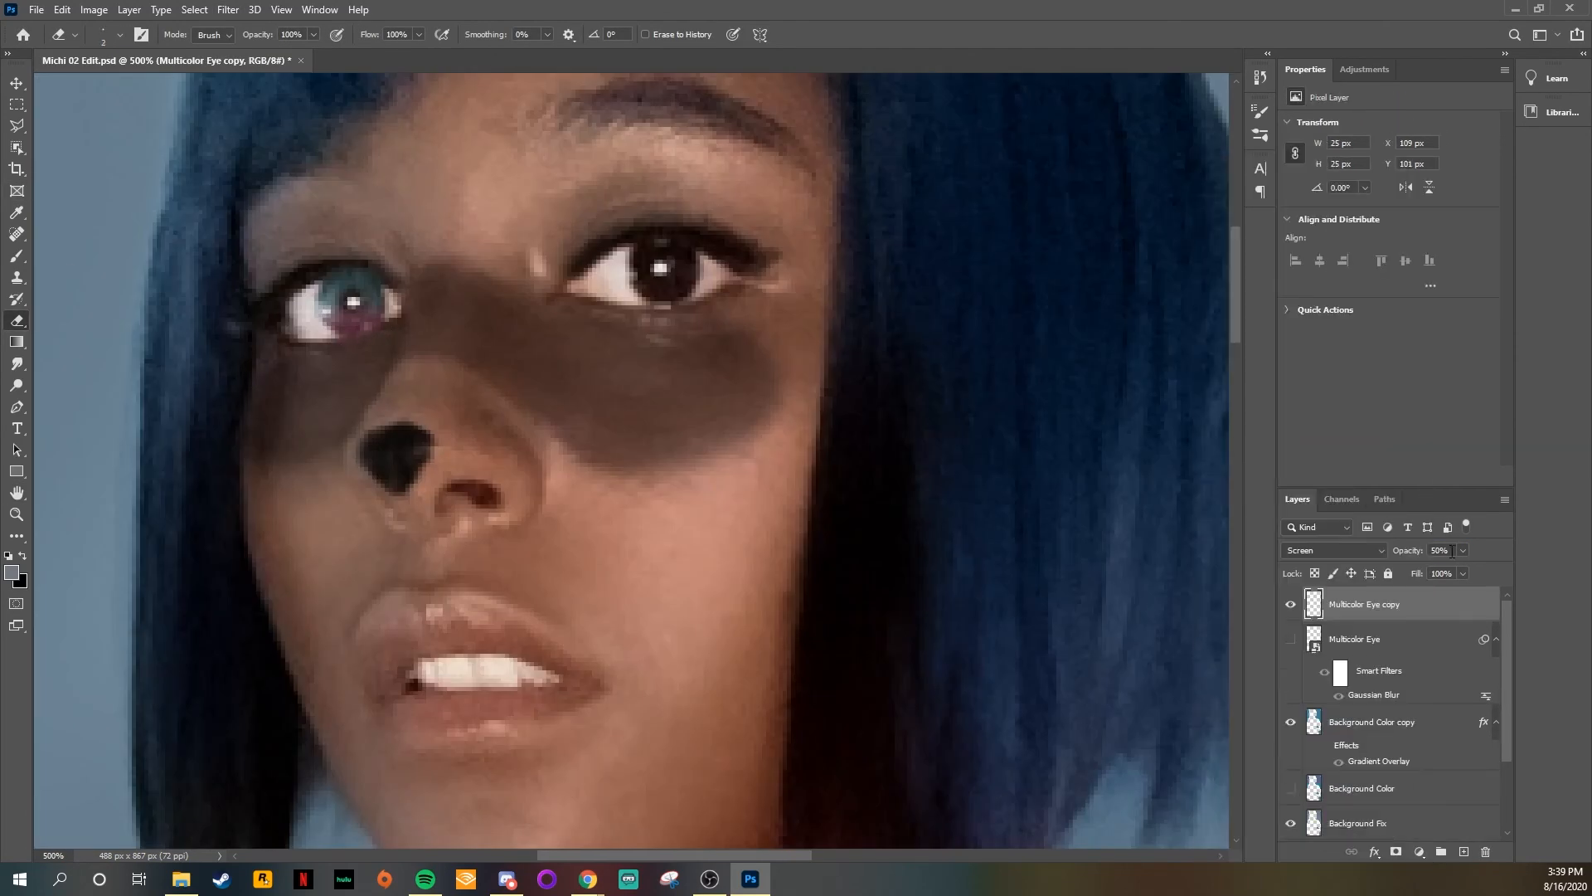
pyautogui.press(']')
pyautogui.press(']')
pyautogui.press(']')
pyautogui.scroll(-4, 412, 274)
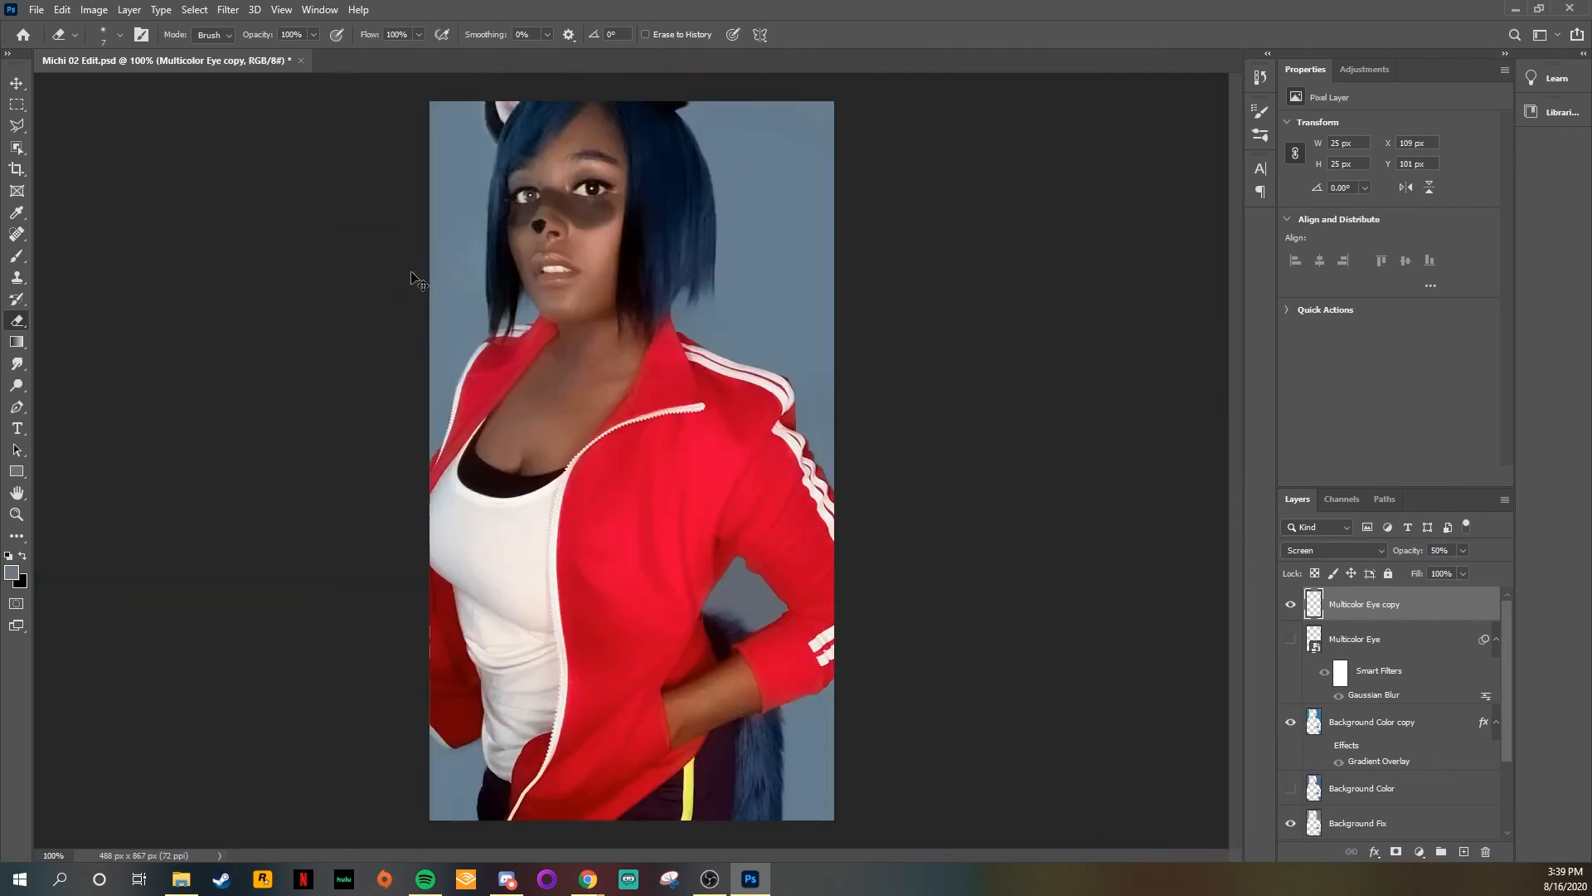
pyautogui.scroll(3, 622, 249)
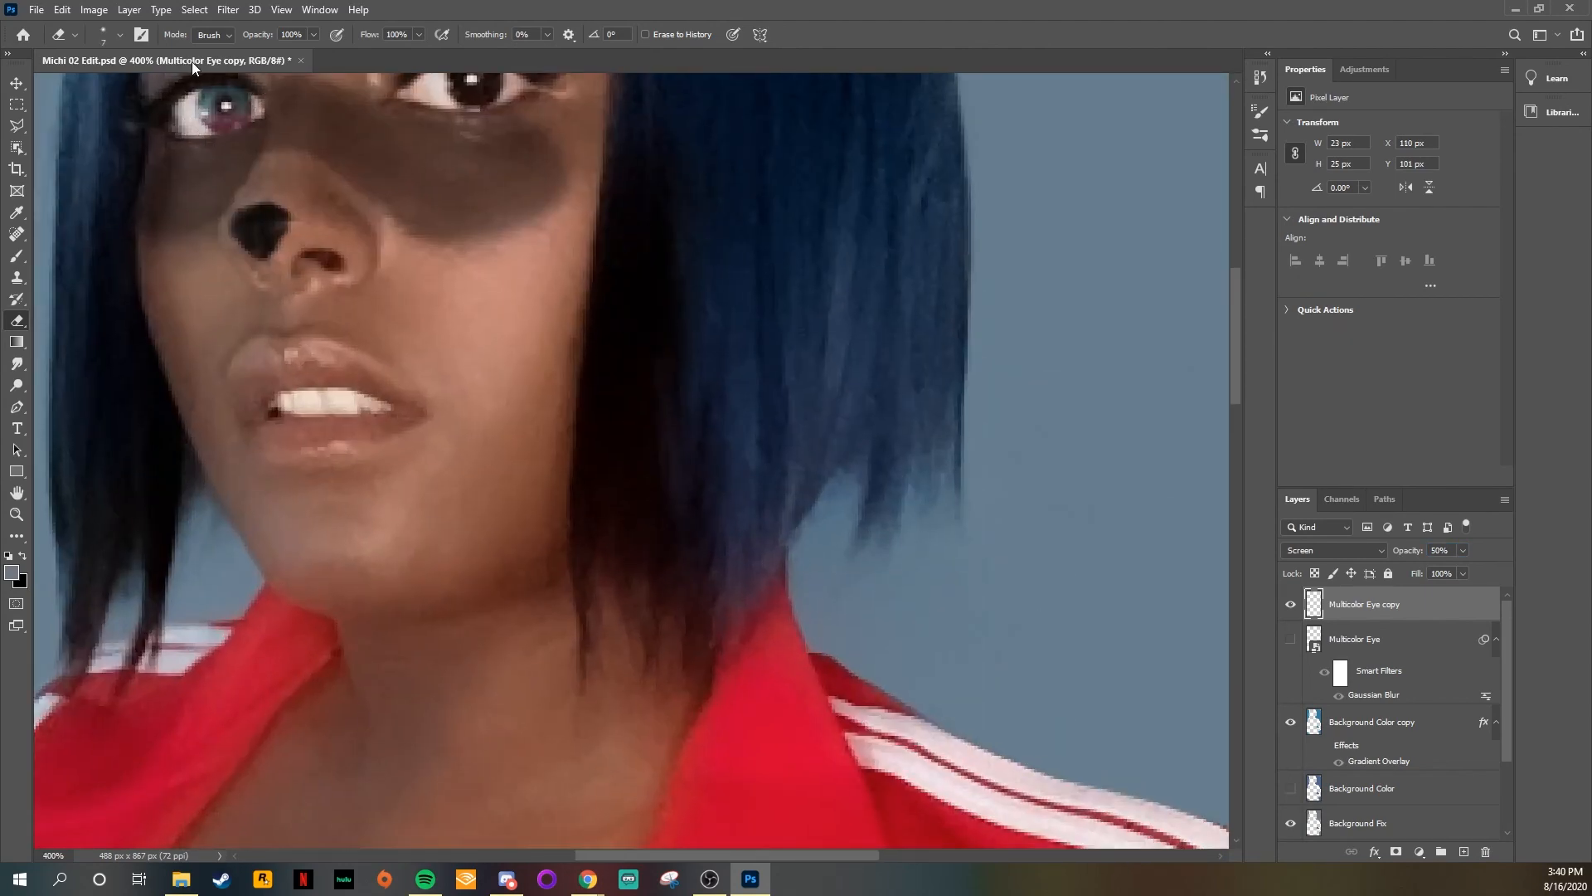
pyautogui.scroll(-3, 191, 61)
pyautogui.scroll(2, 533, 327)
# Step: Reposition Multicolor Eye copy over the iris with Free Transform, at X 109 px and Y 100 px
pyautogui.moveTo(533, 327); pyautogui.dragTo(641, 505)
pyautogui.hotkey('ctrl', 't')
pyautogui.moveTo(459, 133); pyautogui.dragTo(456, 131)
pyautogui.press('Return')
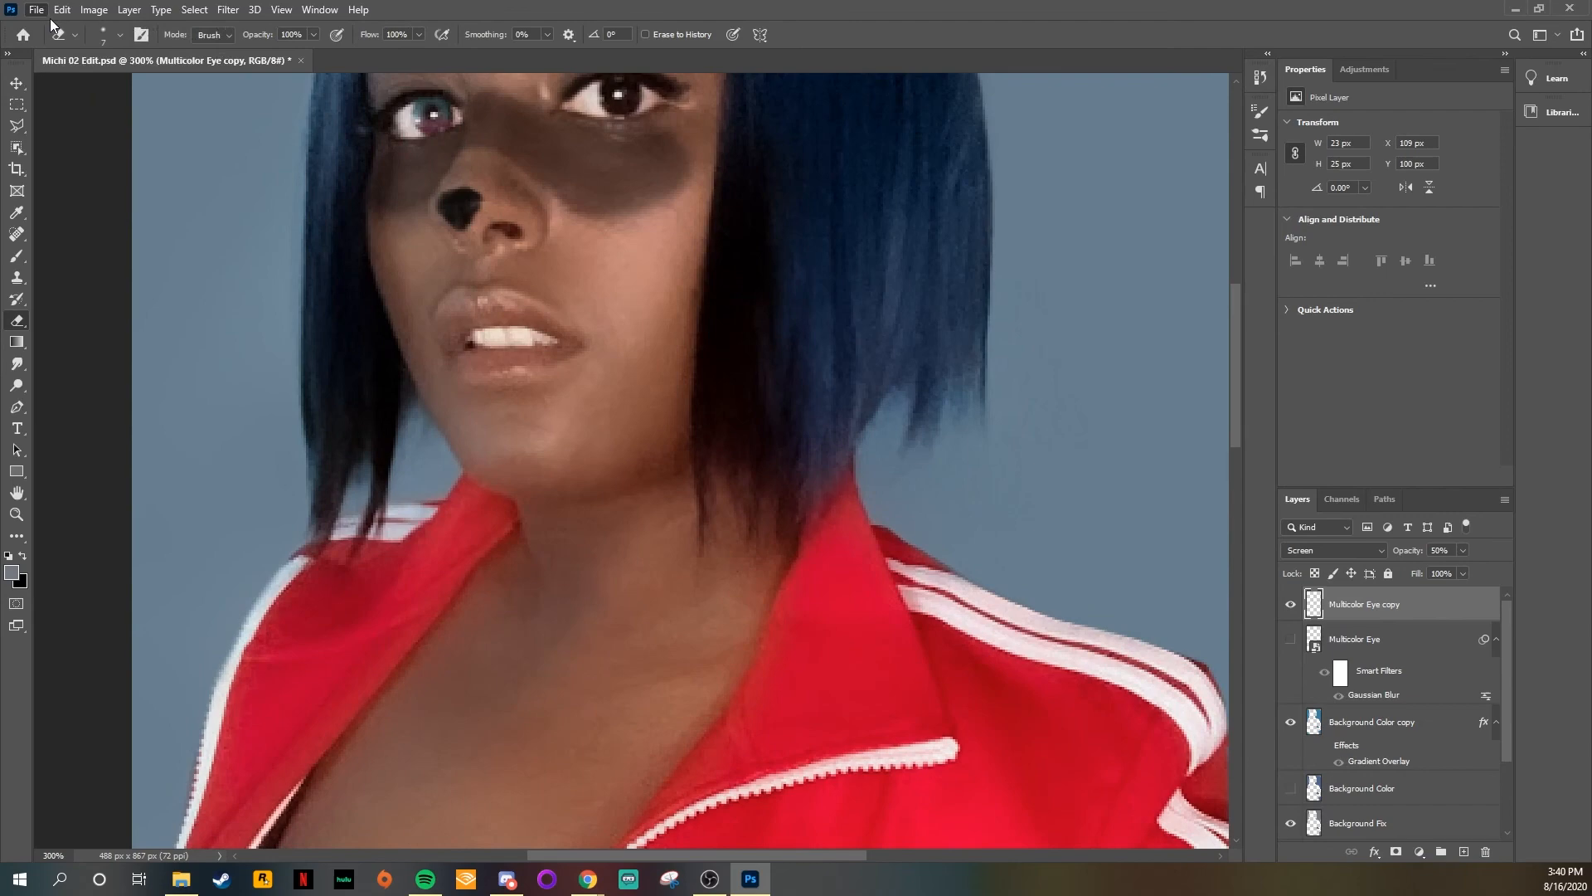
# Step: Nudge Multicolor Eye copy one pixel to the right with Free Transform, to X 110 px
pyautogui.hotkey('ctrl', '-')
pyautogui.hotkey('ctrl', '-')
pyautogui.hotkey('ctrl', '=')
pyautogui.scroll(4, 530, 208)
pyautogui.hotkey('ctrl', '=')
pyautogui.hotkey('ctrl', 't')
pyautogui.press('Right')
pyautogui.press('Return')
pyautogui.hotkey('ctrl', '-')
pyautogui.hotkey('ctrl', '-')
pyautogui.hotkey('ctrl', '-')
pyautogui.scroll(4, 430, 172)
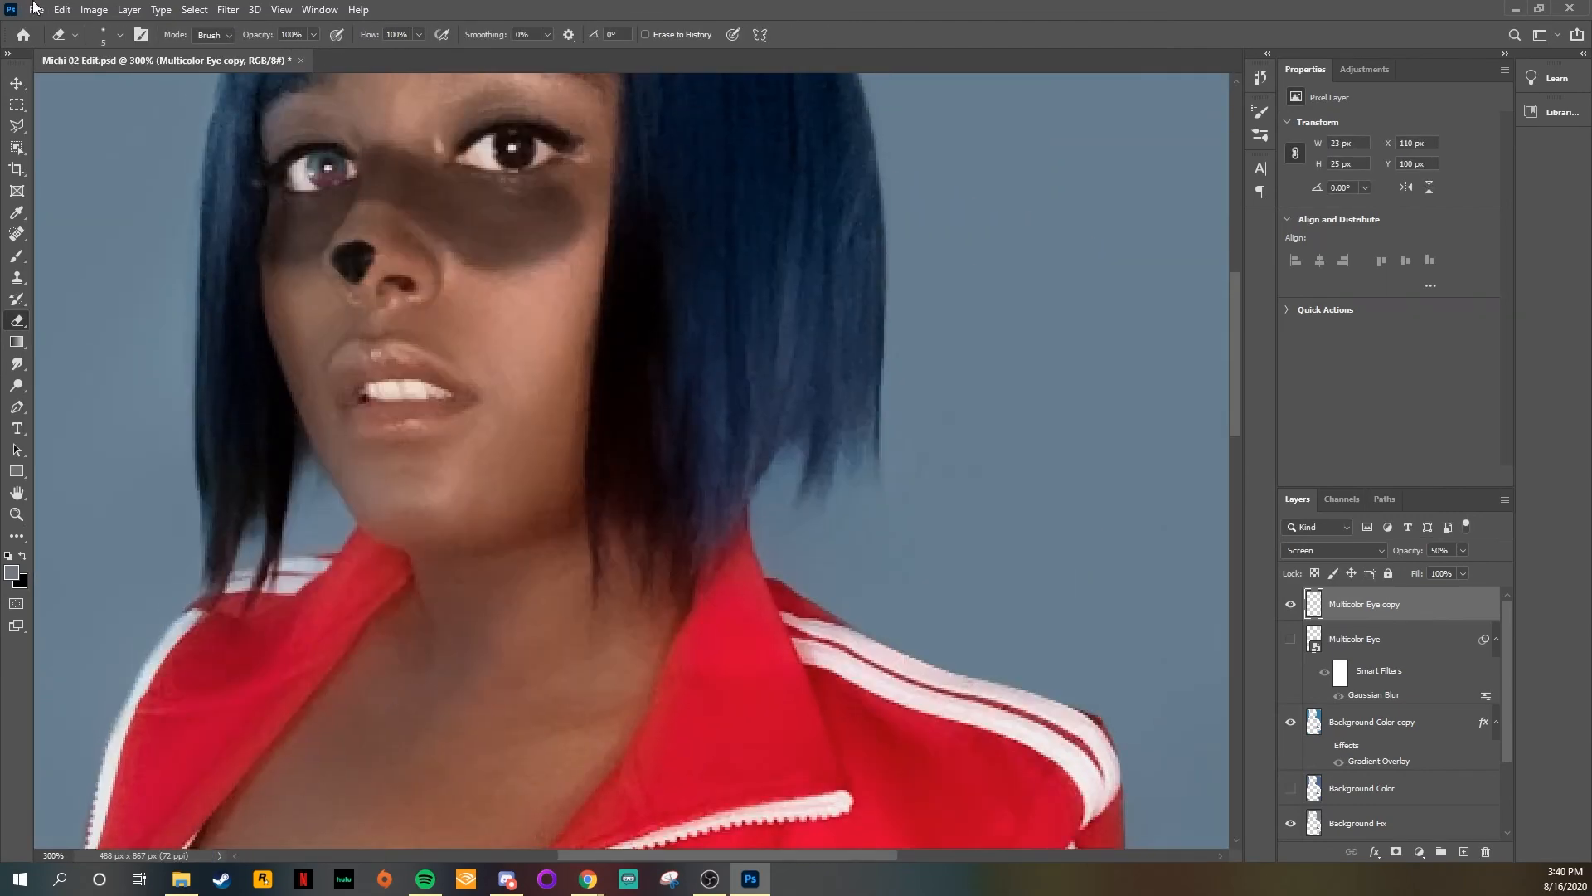
# Step: Place a flipped duplicate of Multicolor Eye copy over the iris of the subject's other eye
pyautogui.hotkey('ctrl', '-')
pyautogui.hotkey('ctrl', '-')
pyautogui.hotkey('ctrl', '-')
pyautogui.hotkey('ctrl', 'j')
pyautogui.hotkey('ctrl', '=')
pyautogui.hotkey('ctrl', '=')
pyautogui.hotkey('ctrl', '=')
pyautogui.hotkey('ctrl', 't')
pyautogui.moveTo(313, 146); pyautogui.dragTo(499, 126)
pyautogui.press('Return')
pyautogui.click(63, 10)
pyautogui.moveTo(124, 387)
pyautogui.click(324, 643)
# Step: Transform Multicolor Eye copy 2 to fit the iris, at 26 by 29 px with X 182 px and Y 90 px
pyautogui.hotkey('ctrl', 't')
pyautogui.hotkey('ctrl', '=')
pyautogui.moveTo(436, 214); pyautogui.dragTo(432, 218)
pyautogui.moveTo(431, 122); pyautogui.dragTo(423, 115)
pyautogui.moveTo(515, 210); pyautogui.dragTo(524, 214)
pyautogui.press('Return')
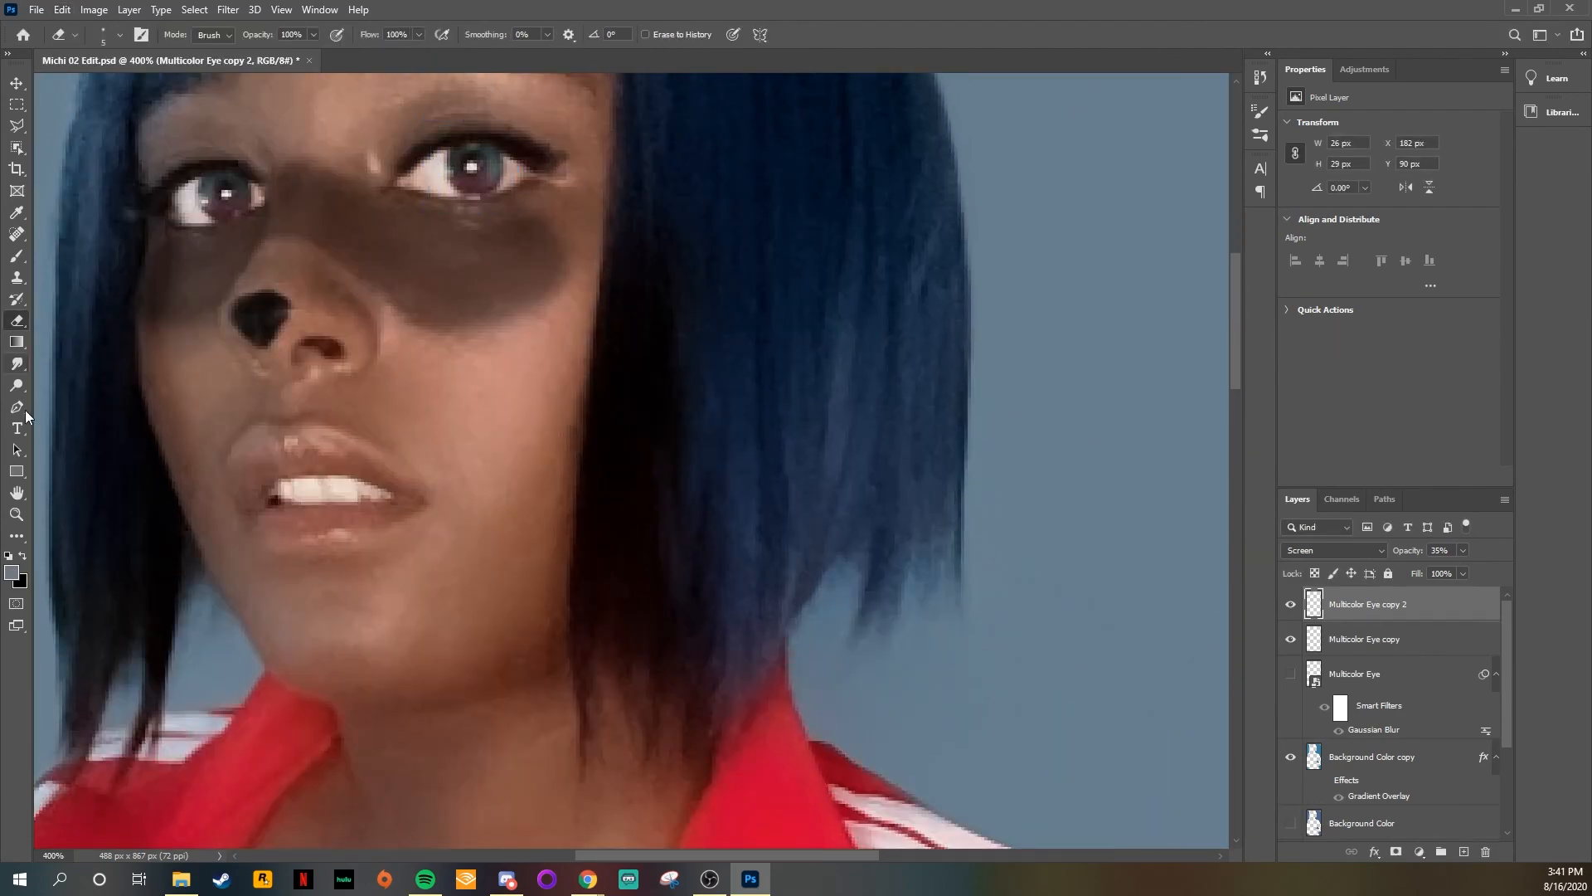
pyautogui.hotkey('ctrl', '-')
pyautogui.hotkey('ctrl', '-')
pyautogui.hotkey('ctrl', '-')
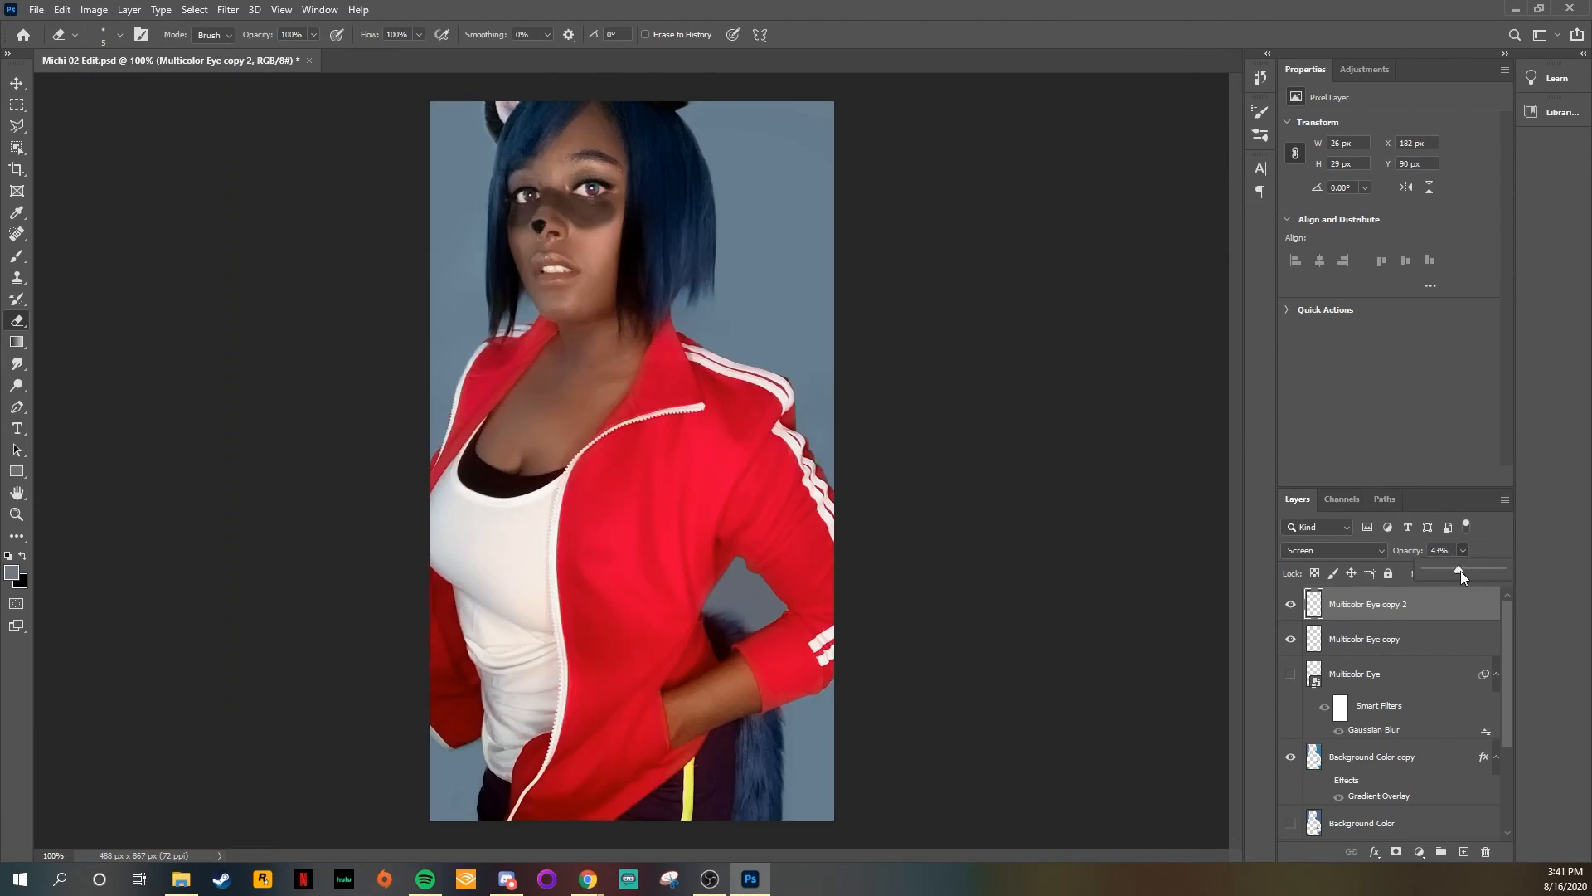
# Step: Set the opacity of Multicolor Eye copy 2 to 40%
pyautogui.click(1382, 638)
pyautogui.click(1403, 549)
pyautogui.click(1383, 605)
pyautogui.click(1405, 550)
pyautogui.write('40')
# Step: Refine the fit of Multicolor Eye copy 2 with Free Transform to 27 by 30 px, at X 181 px and Y 89 px
pyautogui.hotkey('ctrl', '=')
pyautogui.hotkey('ctrl', '=')
pyautogui.hotkey('ctrl', 't')
pyautogui.moveTo(546, 190); pyautogui.dragTo(549, 191)
pyautogui.press('Return')
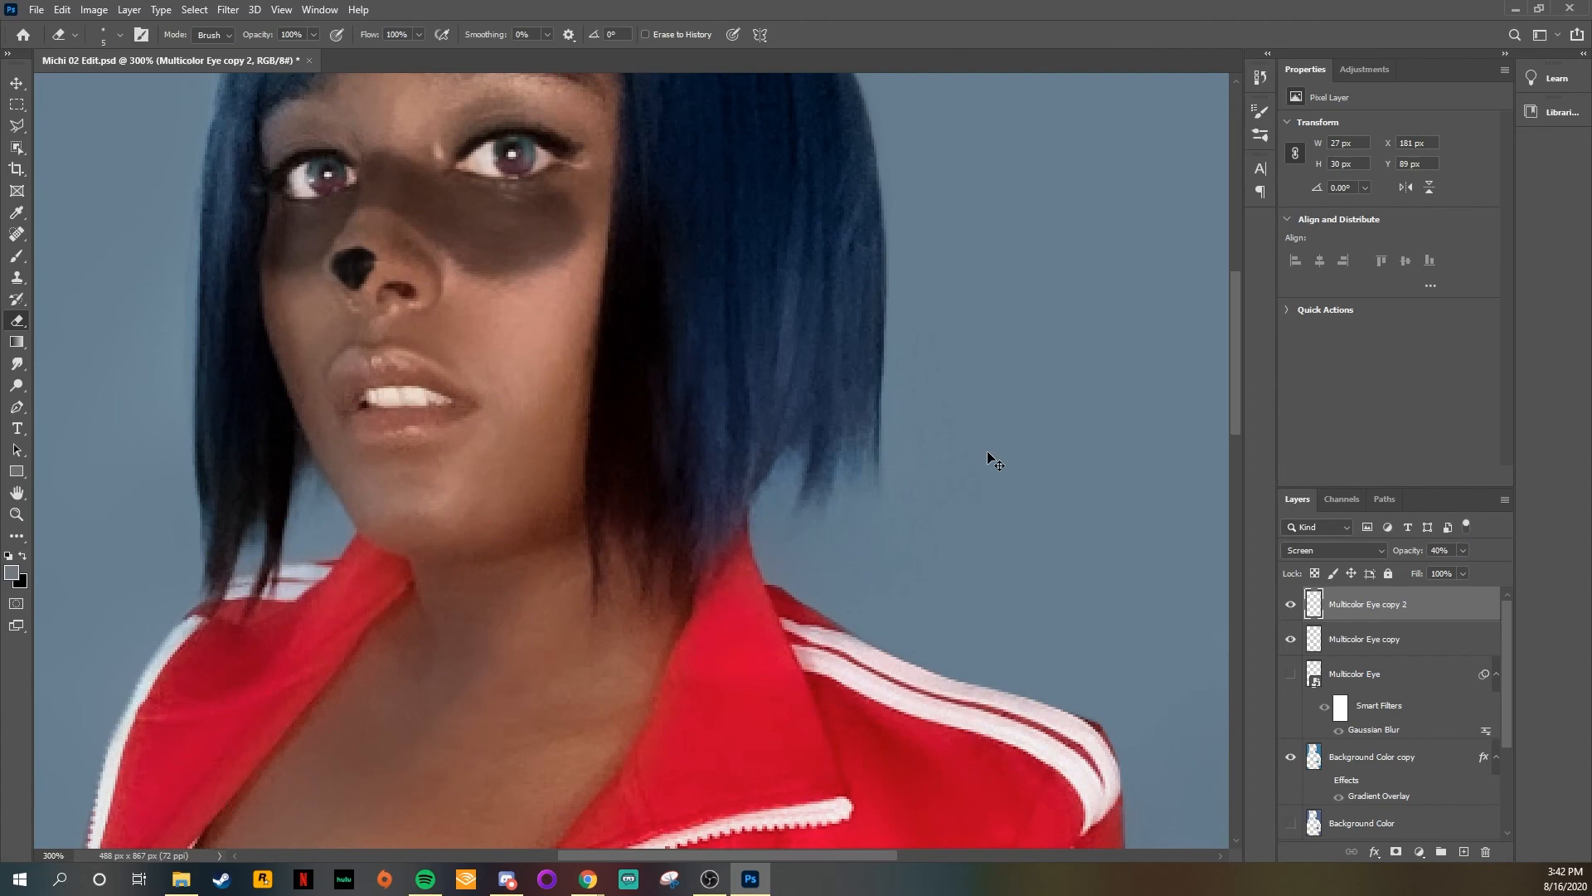
pyautogui.hotkey('ctrl', '0')
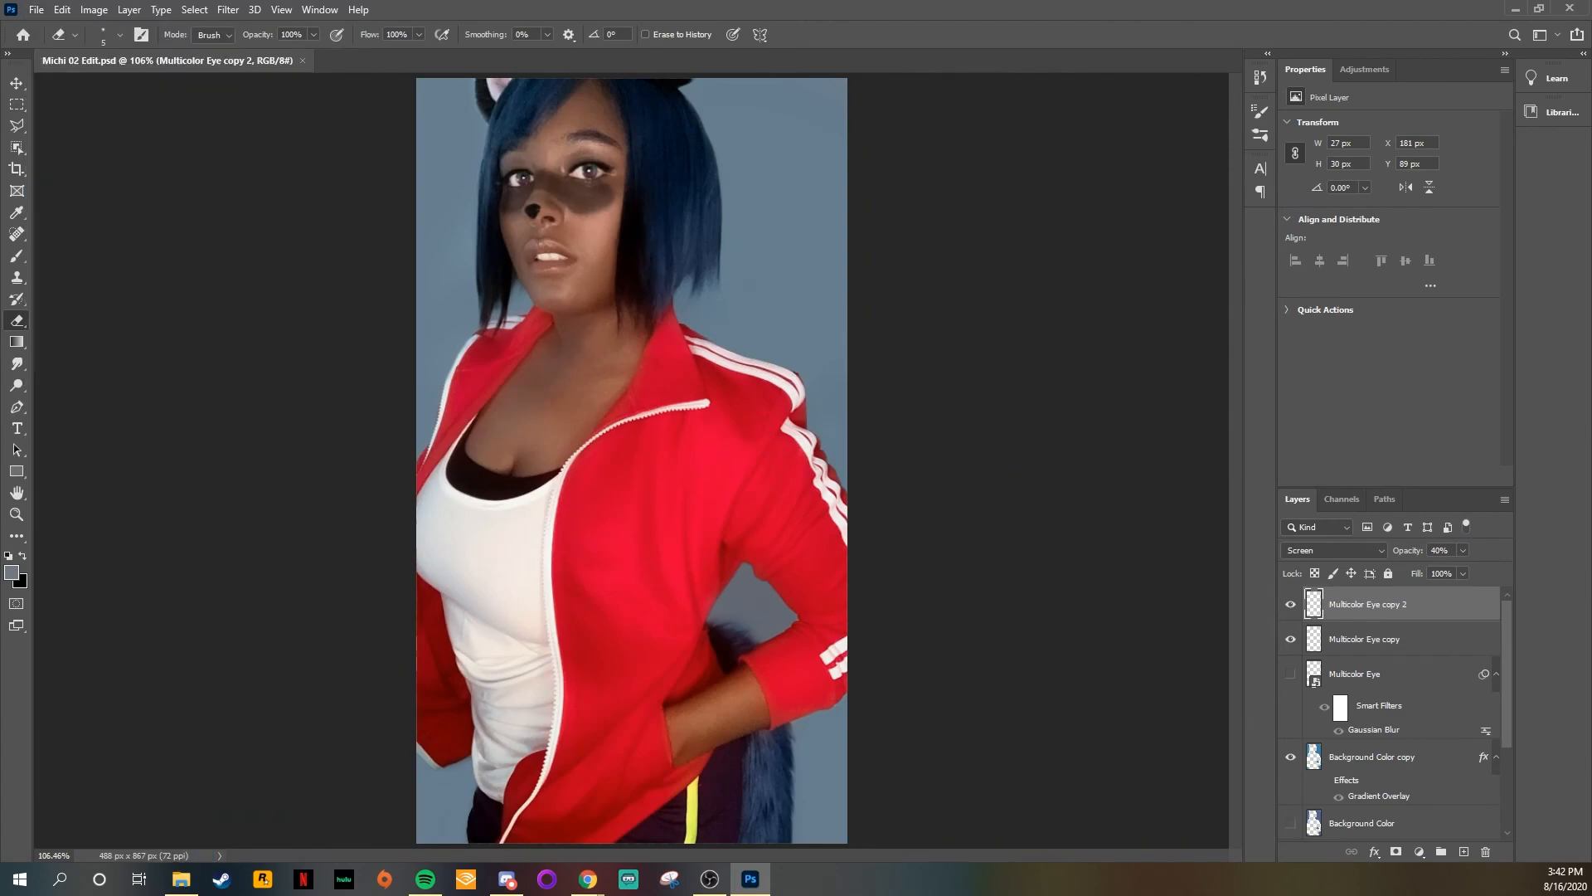
# Step: Select the whole canvas, copy it merged, and paste it as a new top layer
pyautogui.hotkey('ctrl', '1')
pyautogui.hotkey('ctrl', 'a')
pyautogui.click(62, 10)
pyautogui.press('Escape')
pyautogui.scroll(5, 1439, 842)
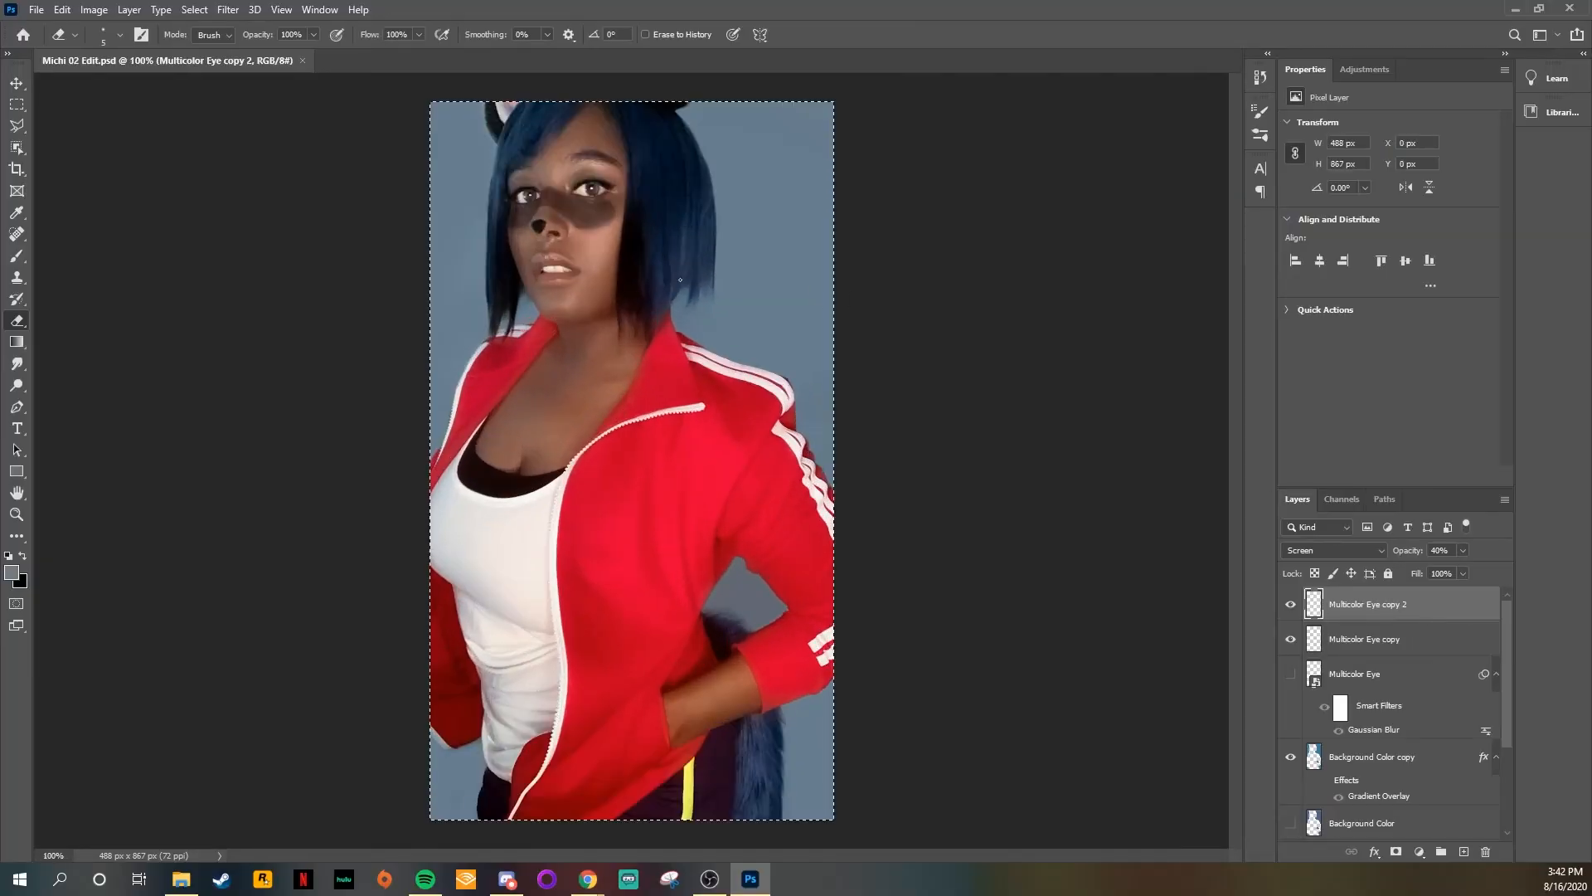
pyautogui.click(61, 7)
pyautogui.click(124, 141)
pyautogui.click(62, 10)
pyautogui.click(92, 156)
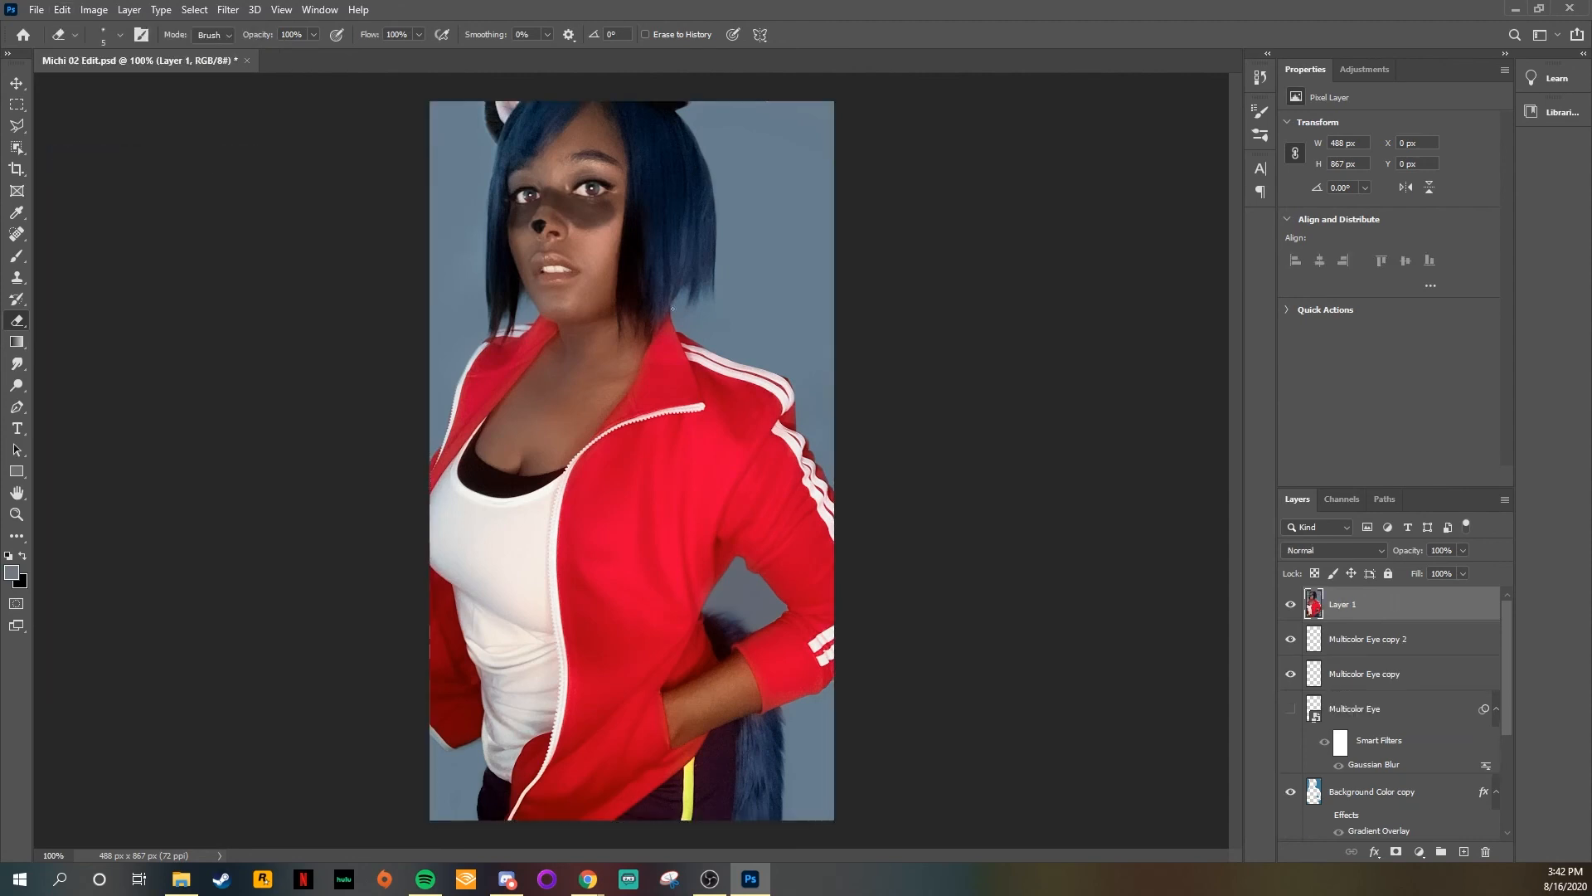
# Step: Rename the pasted layer New Michi
pyautogui.scroll(-3, 1437, 814)
pyautogui.scroll(3, 1380, 659)
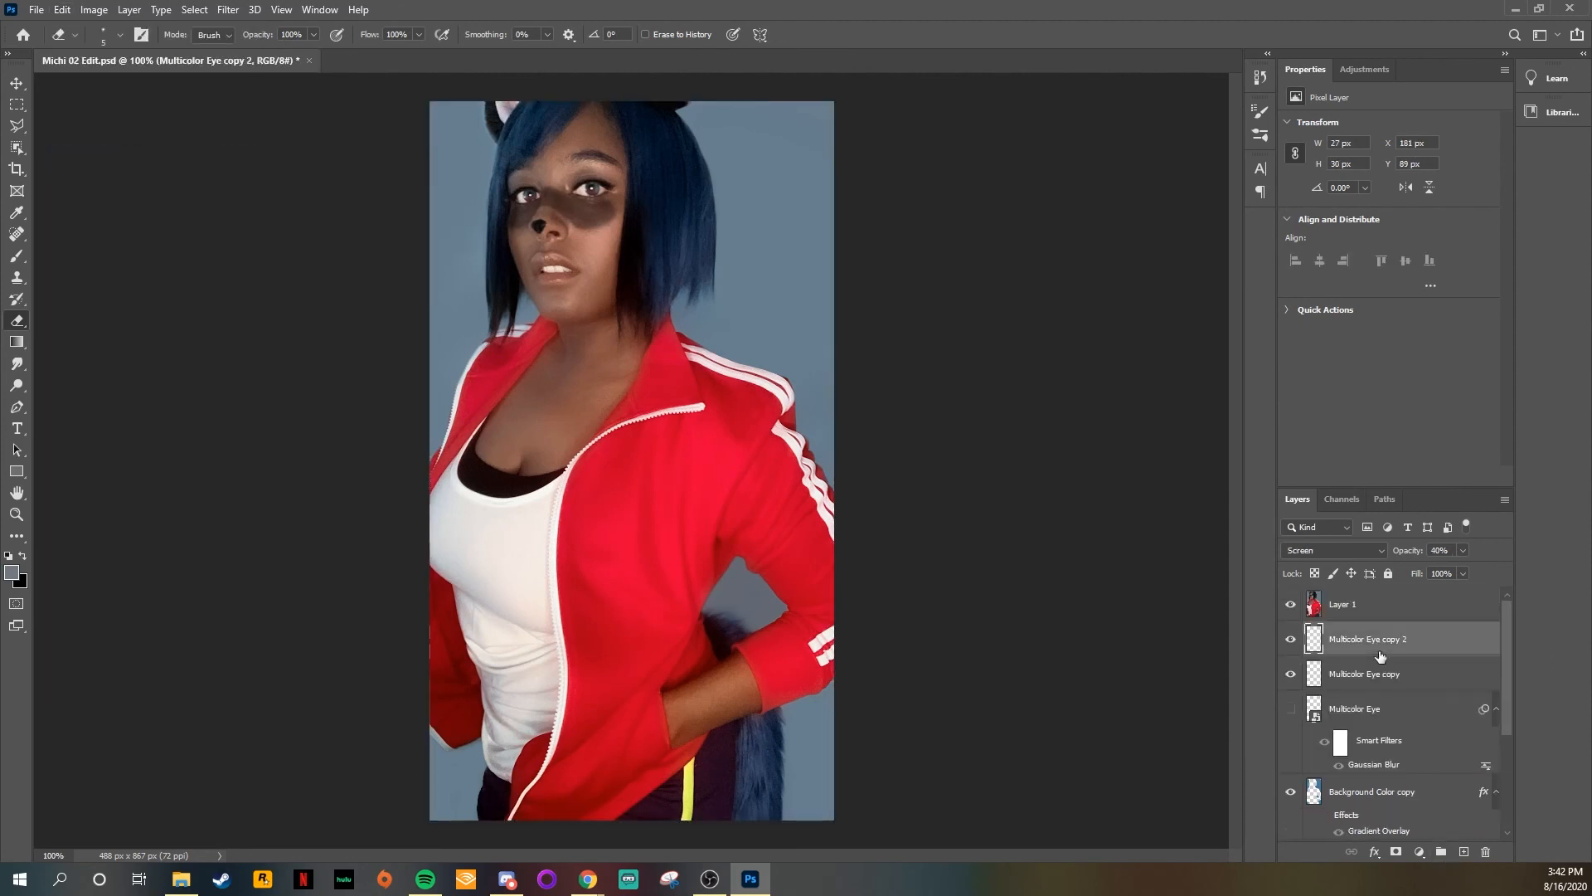
pyautogui.doubleClick(1318, 605)
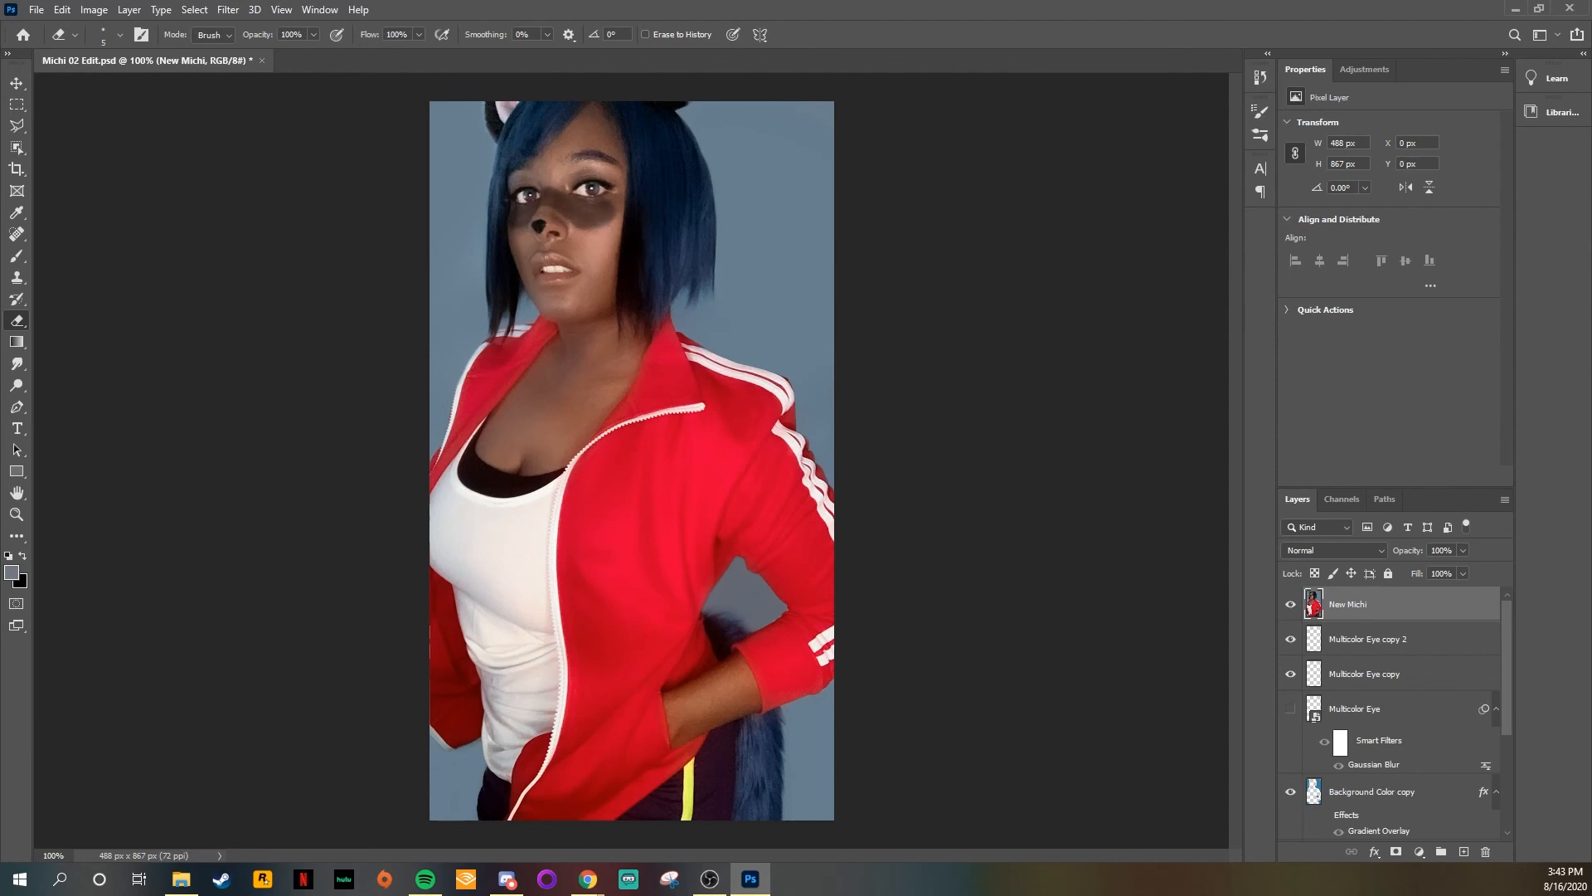
# Step: Apply the Camera Raw filter to New Michi and set Dehaze to +19, leaving Temperature at its default
pyautogui.click(228, 9)
pyautogui.click(265, 109)
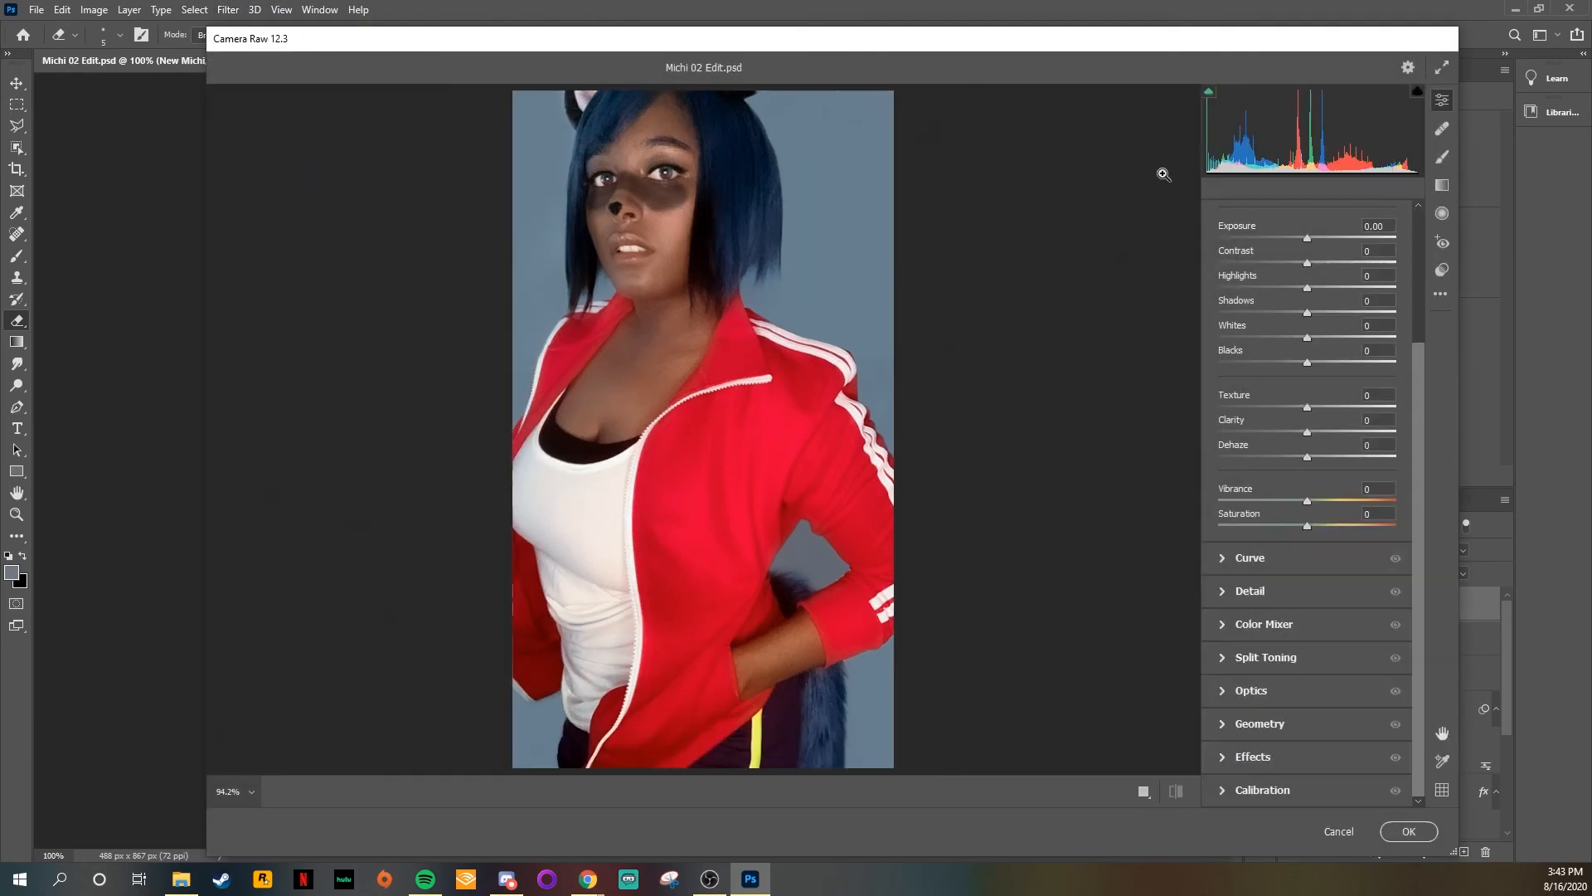
pyautogui.scroll(3, 1318, 332)
pyautogui.moveTo(1306, 344)
pyautogui.mouseDown()
pyautogui.moveTo(1352, 344)
pyautogui.moveTo(1273, 345)
pyautogui.moveTo(1299, 345)
pyautogui.mouseUp()
pyautogui.doubleClick(1299, 345)
pyautogui.scroll(-1, 1319, 456)
pyautogui.moveTo(1307, 552); pyautogui.dragTo(1324, 557)
pyautogui.scroll(-2, 1268, 660)
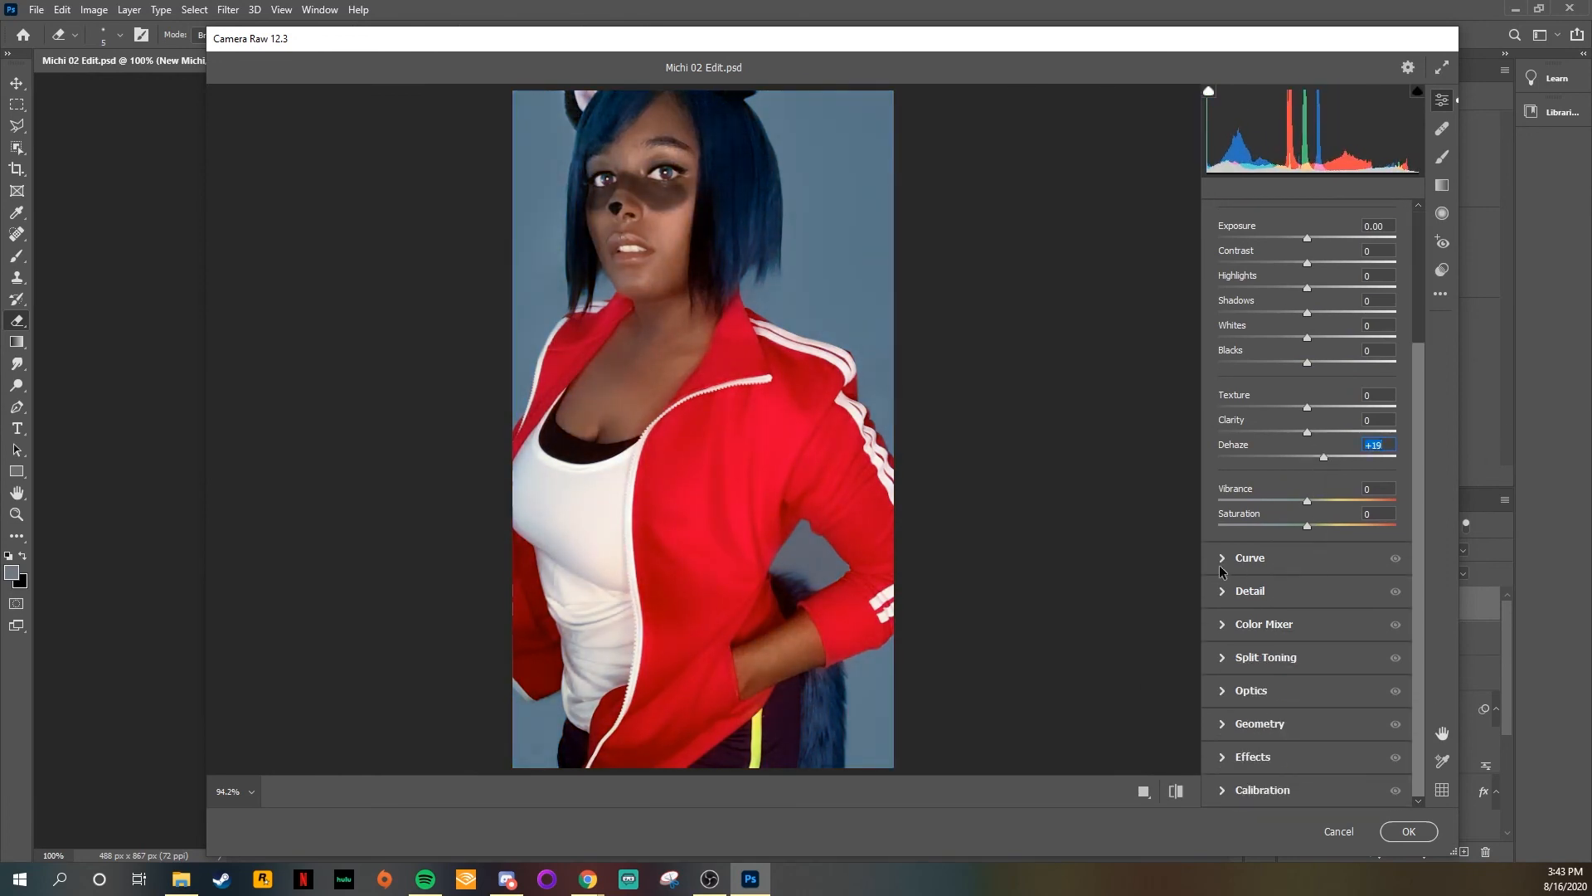
# Step: Adjust the Camera Raw parametric curve by lowering Darks to -3 and raising Lights
pyautogui.click(1222, 561)
pyautogui.moveTo(1281, 481)
pyautogui.mouseDown()
pyautogui.moveTo(1279, 462)
pyautogui.moveTo(1282, 481)
pyautogui.mouseUp()
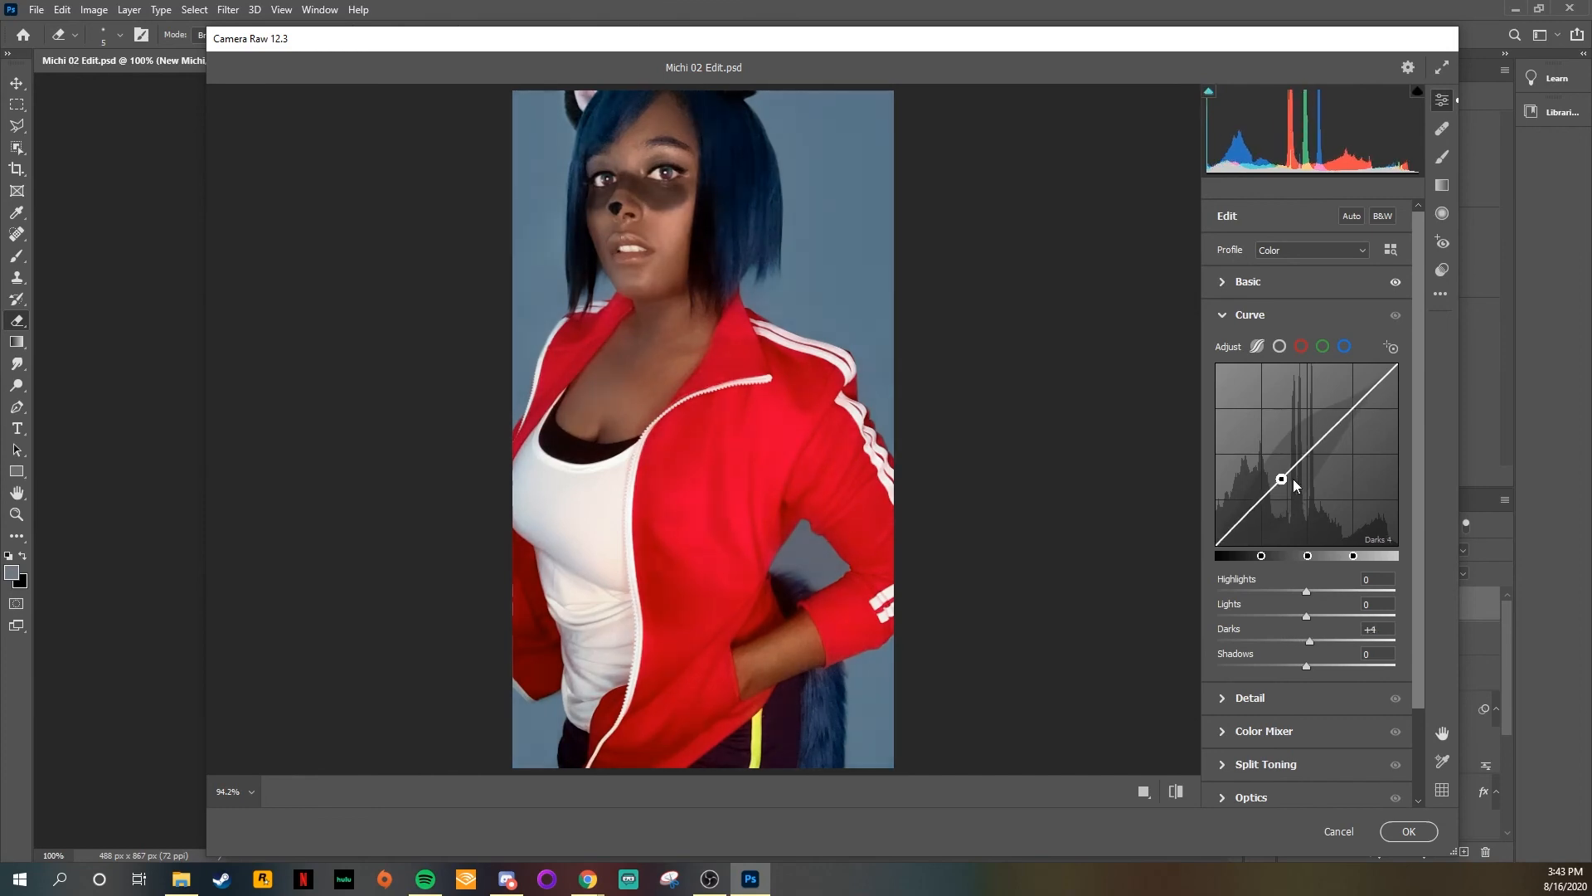
pyautogui.moveTo(1333, 431); pyautogui.dragTo(1332, 433)
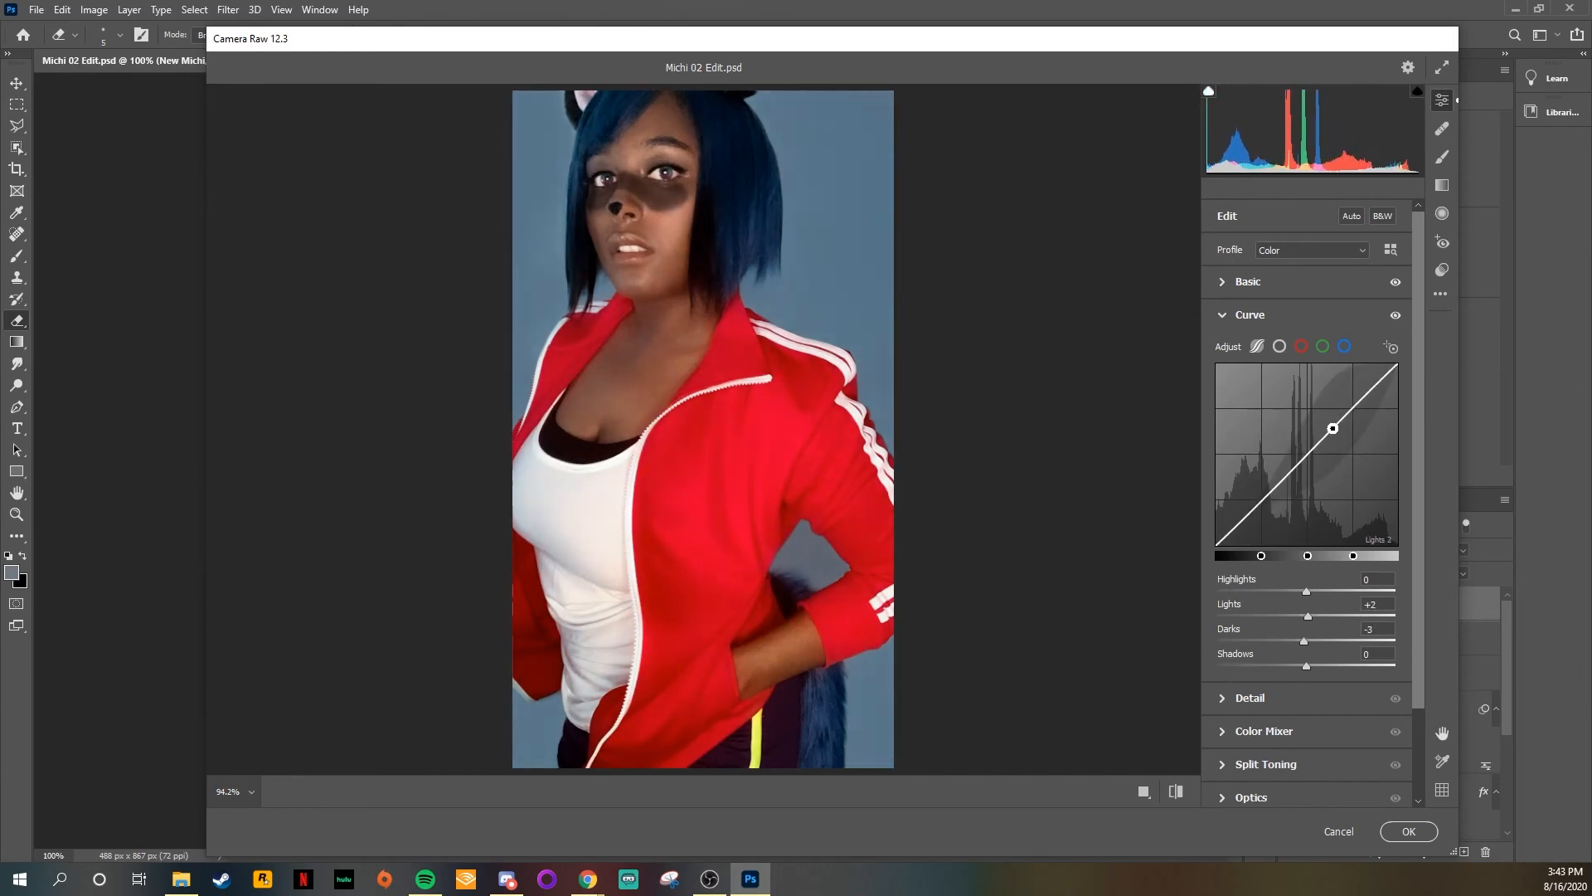
pyautogui.moveTo(1296, 616); pyautogui.dragTo(1320, 617)
pyautogui.click(1229, 323)
# Step: Try shifting the Reds and Blues hues in the Color Mixer, and reset them
pyautogui.click(1230, 380)
pyautogui.moveTo(1307, 473); pyautogui.dragTo(1228, 474)
pyautogui.doubleClick(1228, 480)
pyautogui.moveTo(1308, 598)
pyautogui.mouseDown()
pyautogui.moveTo(1247, 599)
pyautogui.moveTo(1302, 611)
pyautogui.mouseUp()
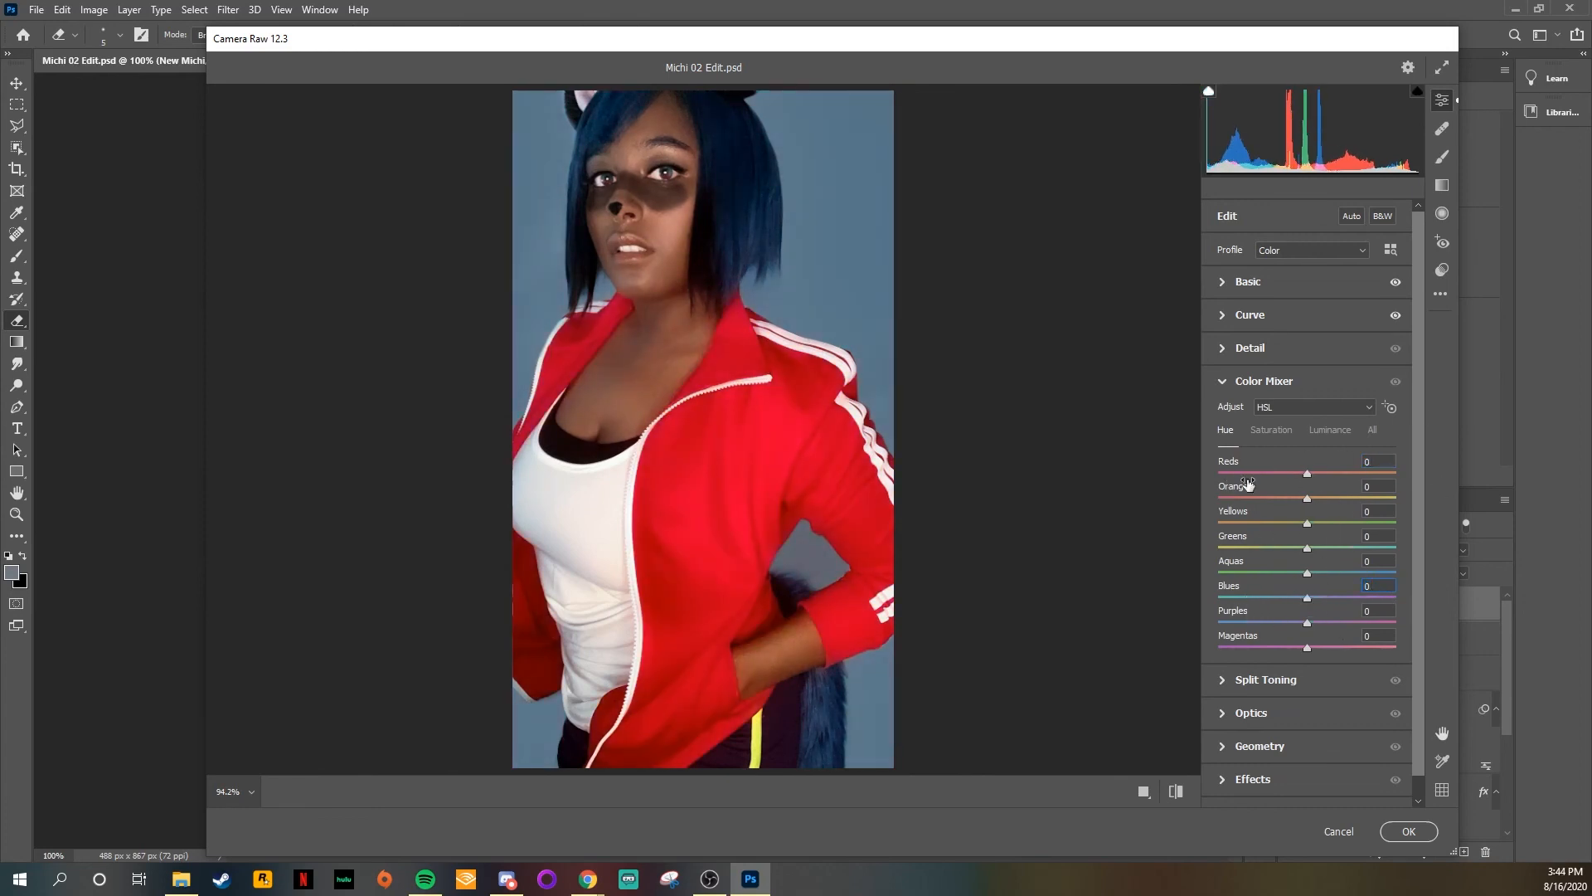
pyautogui.click(1216, 386)
# Step: Tint the shadows with Split Toning at hue 71 and saturation 5
pyautogui.click(1268, 414)
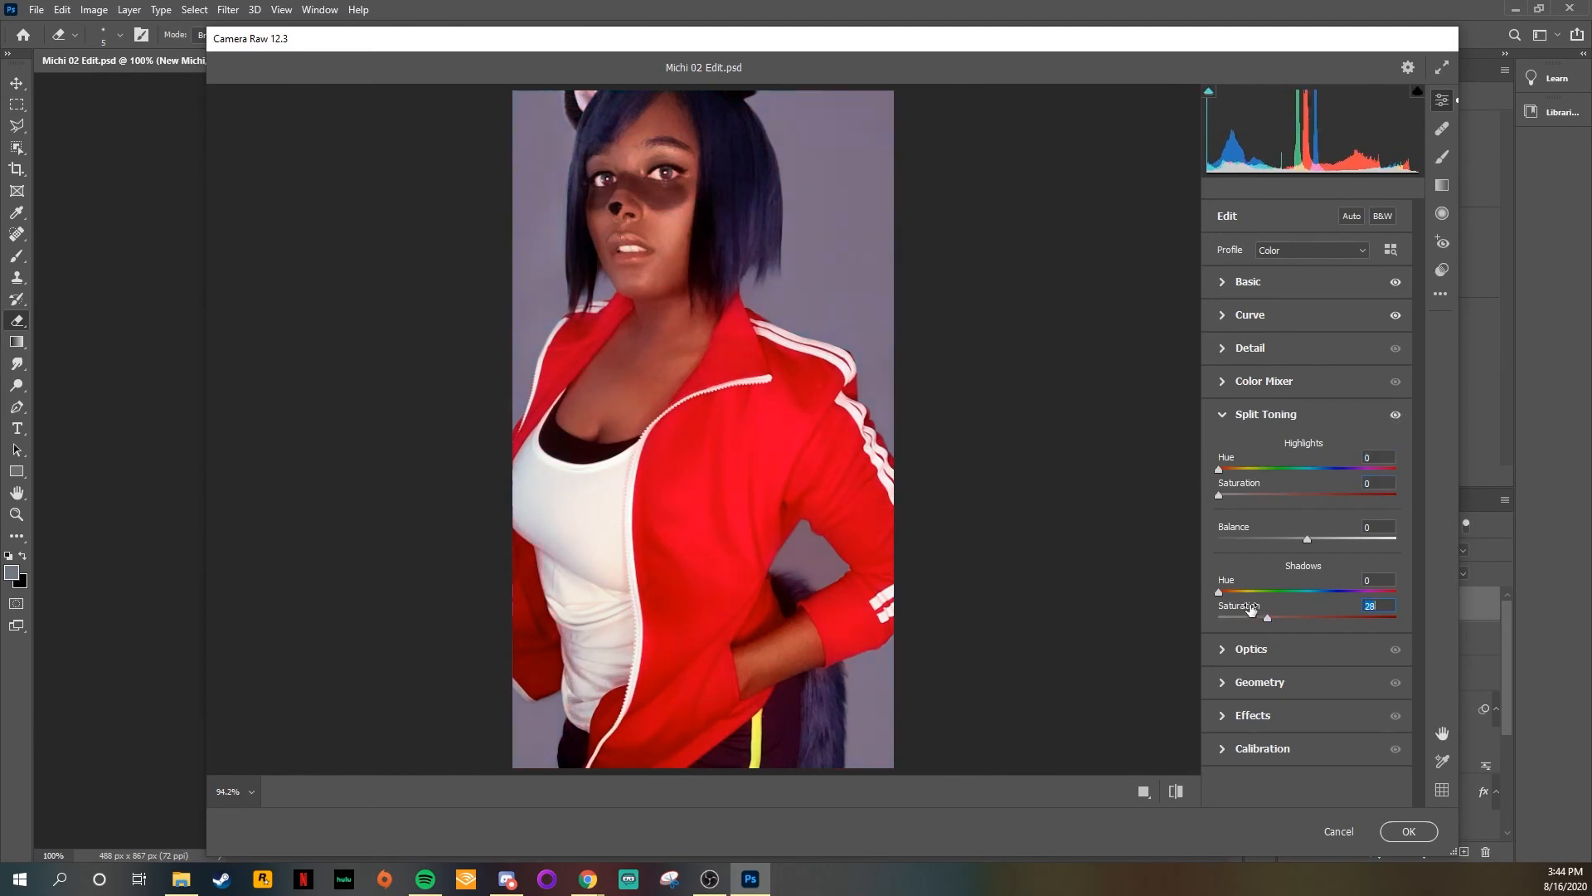
pyautogui.moveTo(1422, 565); pyautogui.dragTo(1368, 572)
pyautogui.moveTo(1230, 618)
pyautogui.mouseDown()
pyautogui.moveTo(1307, 612)
pyautogui.moveTo(1255, 616)
pyautogui.mouseUp()
pyautogui.moveTo(1286, 592)
pyautogui.mouseDown()
pyautogui.moveTo(1269, 594)
pyautogui.moveTo(1306, 596)
pyautogui.moveTo(1222, 609)
pyautogui.moveTo(1284, 589)
pyautogui.mouseUp()
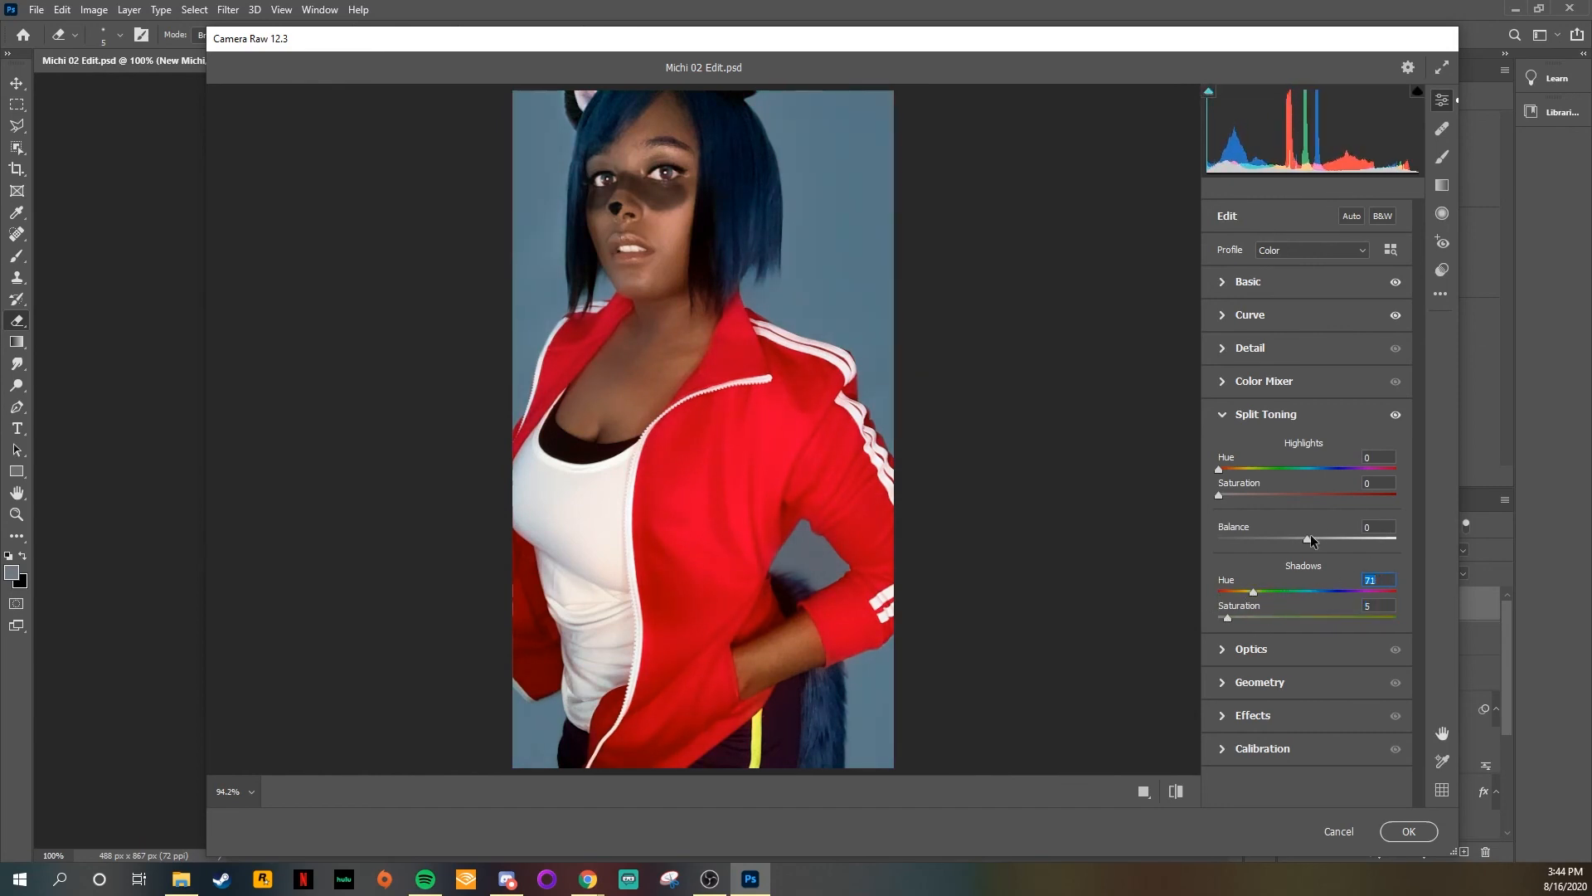
# Step: Adjust the saturation and hue of the Split Toning highlights
pyautogui.click(1250, 483)
pyautogui.moveTo(1219, 495); pyautogui.dragTo(1239, 494)
pyautogui.moveTo(1354, 470); pyautogui.dragTo(1367, 471)
pyautogui.click(1244, 415)
# Step: Try the Optics correction amounts on the photo, and reset them
pyautogui.click(1219, 448)
pyautogui.moveTo(1332, 488); pyautogui.dragTo(1475, 525)
pyautogui.doubleClick(1395, 489)
pyautogui.moveTo(1308, 520); pyautogui.dragTo(1275, 563)
pyautogui.doubleClick(1219, 520)
pyautogui.click(1219, 449)
# Step: Set the Grain effect to 6 and Vignetting to +17, with Roundness +100 and Feather 99
pyautogui.click(1223, 513)
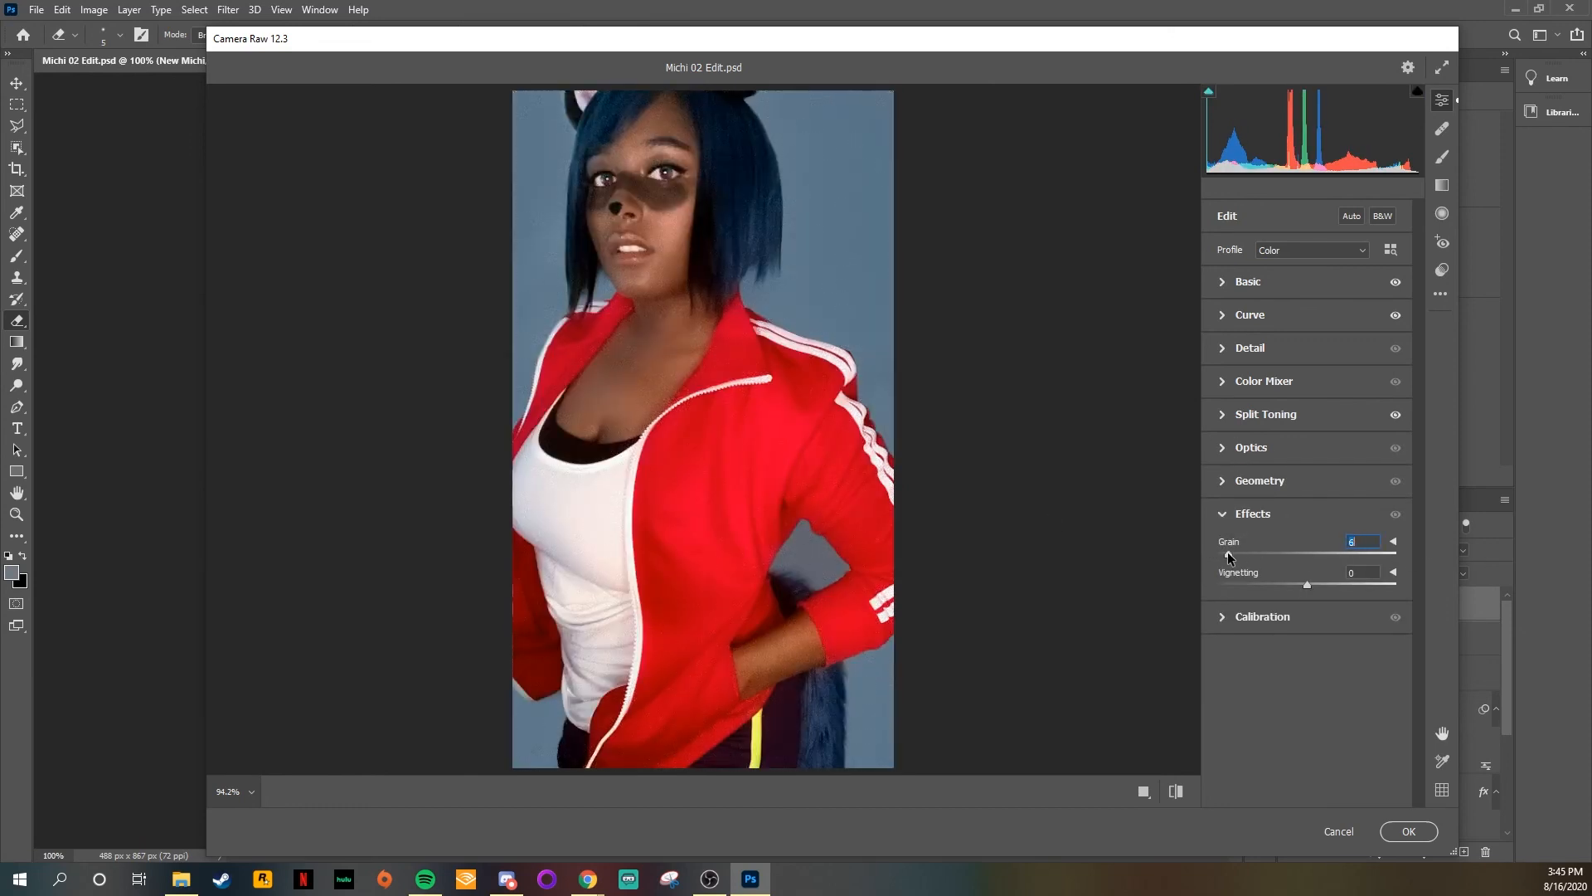
pyautogui.moveTo(1307, 585)
pyautogui.mouseDown()
pyautogui.moveTo(1347, 585)
pyautogui.moveTo(1283, 583)
pyautogui.moveTo(1335, 580)
pyautogui.mouseUp()
pyautogui.click(1393, 572)
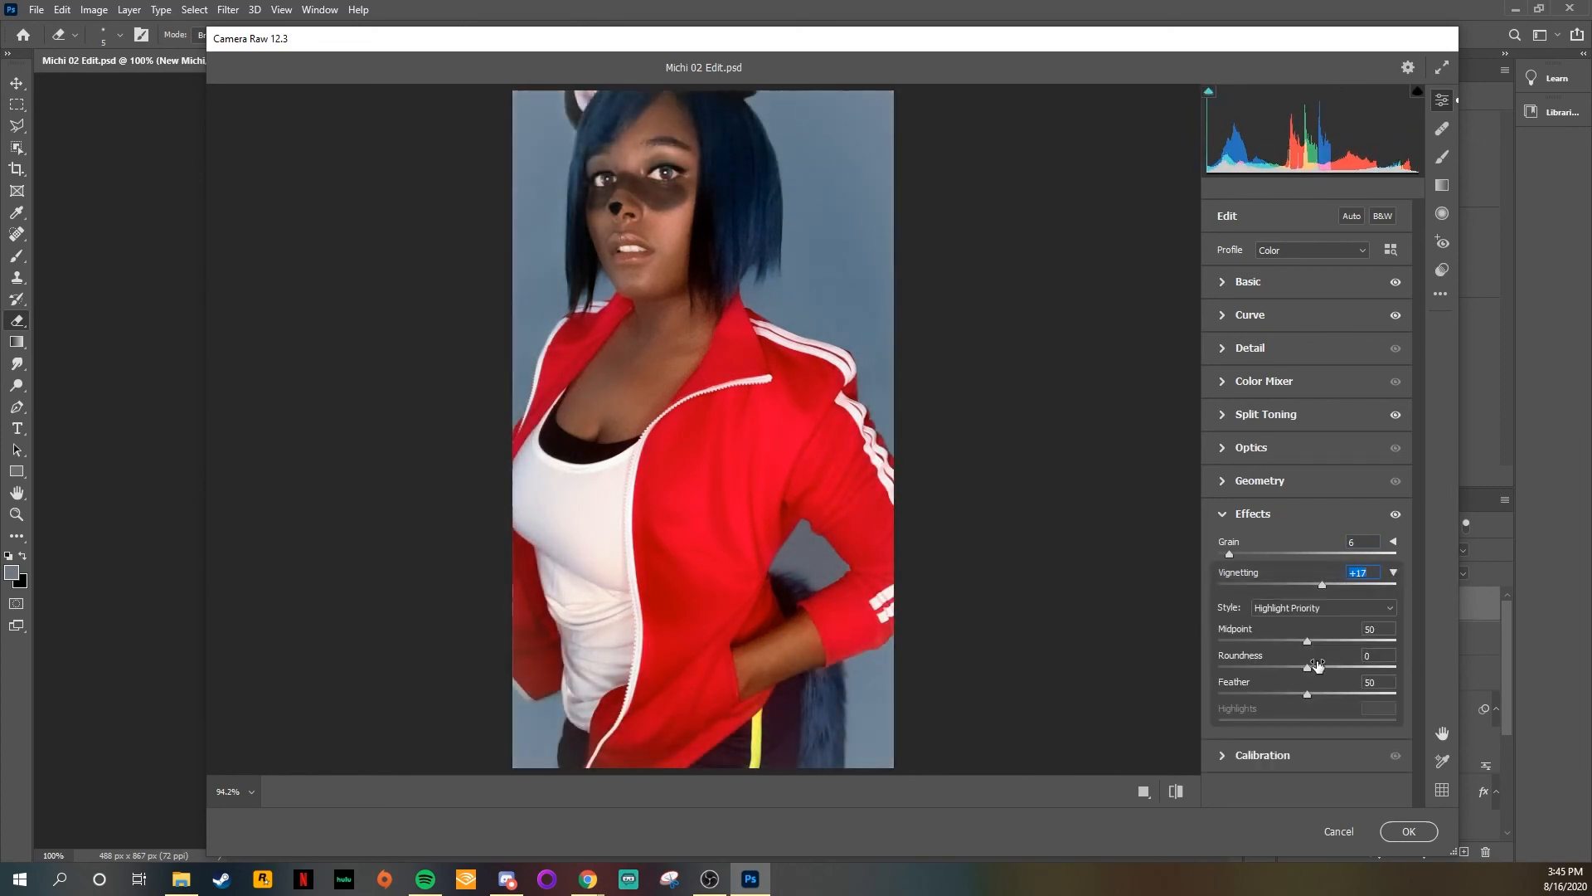
pyautogui.moveTo(1319, 666); pyautogui.dragTo(1396, 667)
pyautogui.click(1394, 693)
pyautogui.click(1393, 572)
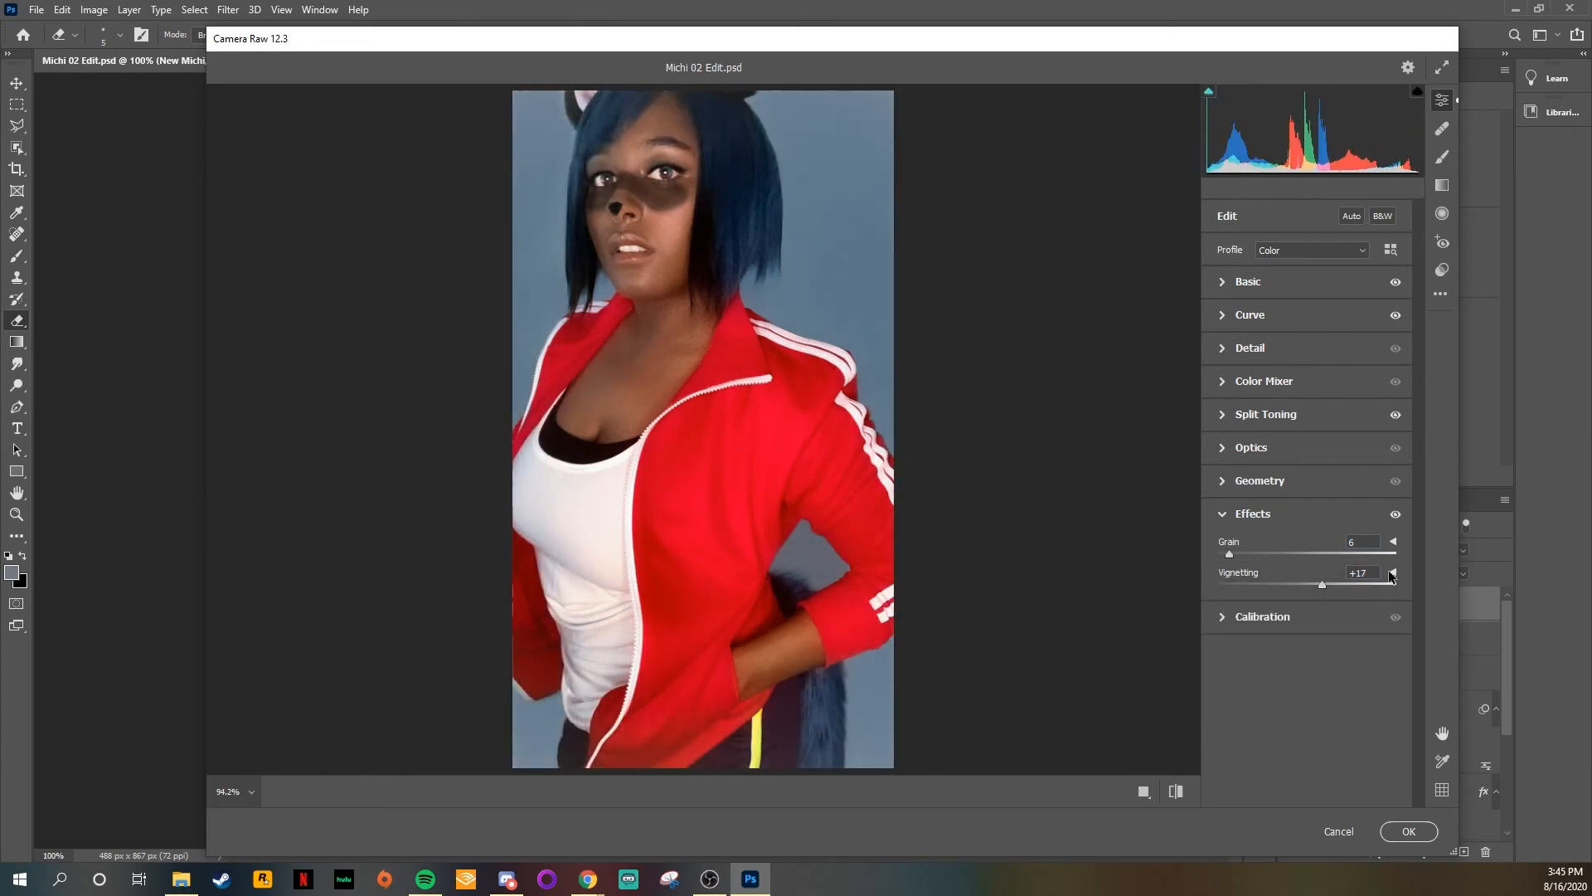
# Step: Change Vignetting to -7, with Midpoint 100 and Highlights 45
pyautogui.moveTo(1331, 579); pyautogui.dragTo(1300, 579)
pyautogui.click(1394, 572)
pyautogui.moveTo(1348, 637); pyautogui.dragTo(1401, 640)
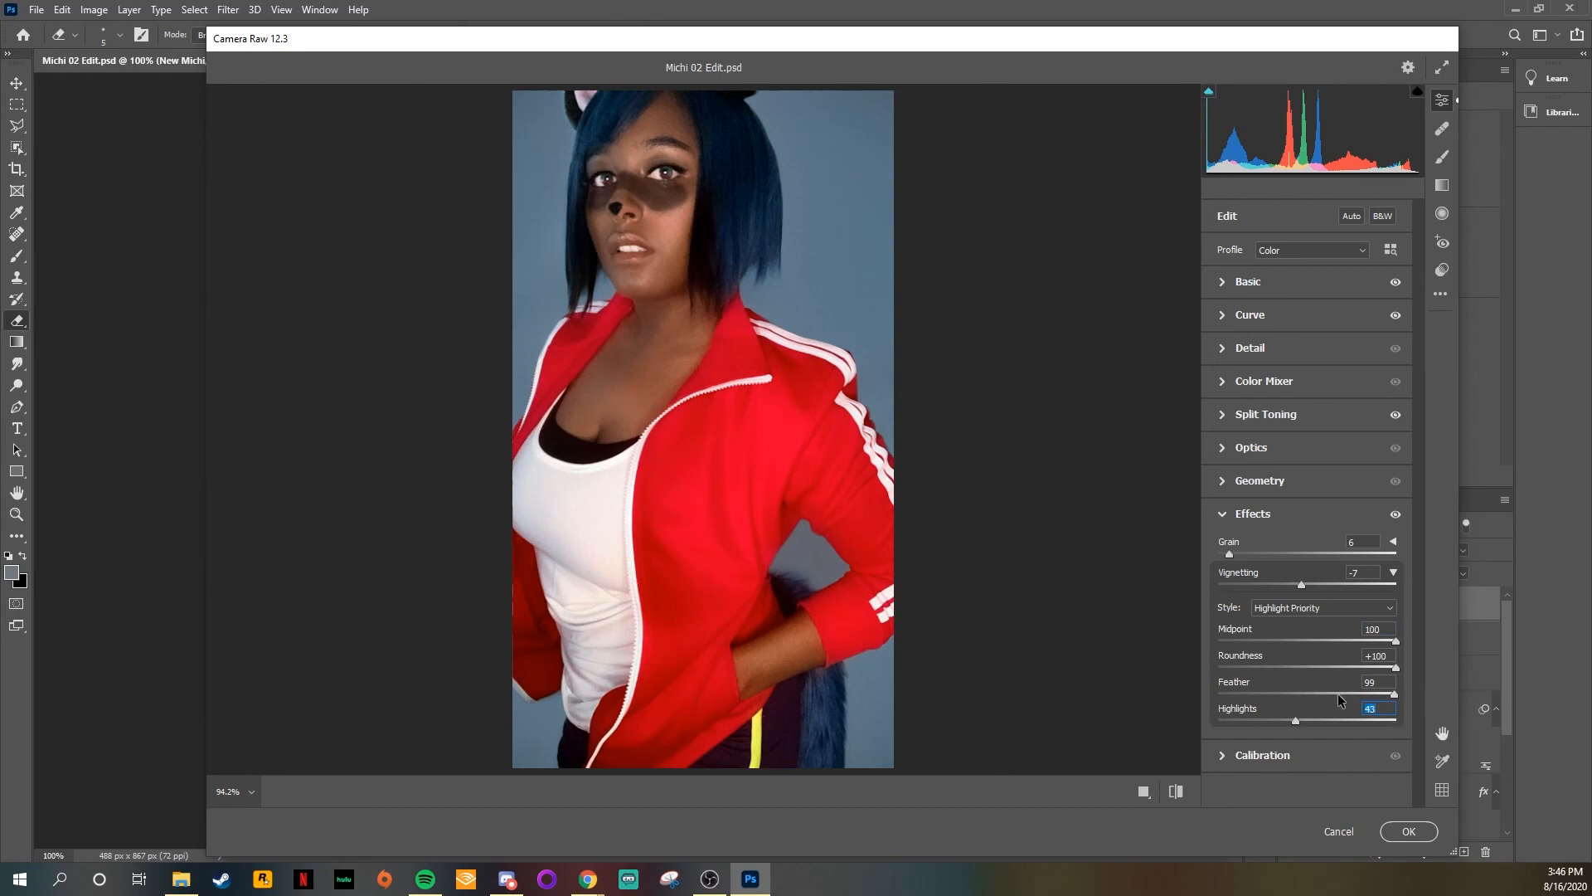
# Step: Set Noise Reduction to 2 and Color Noise Reduction to 60 in the Detail adjustments
pyautogui.click(1226, 349)
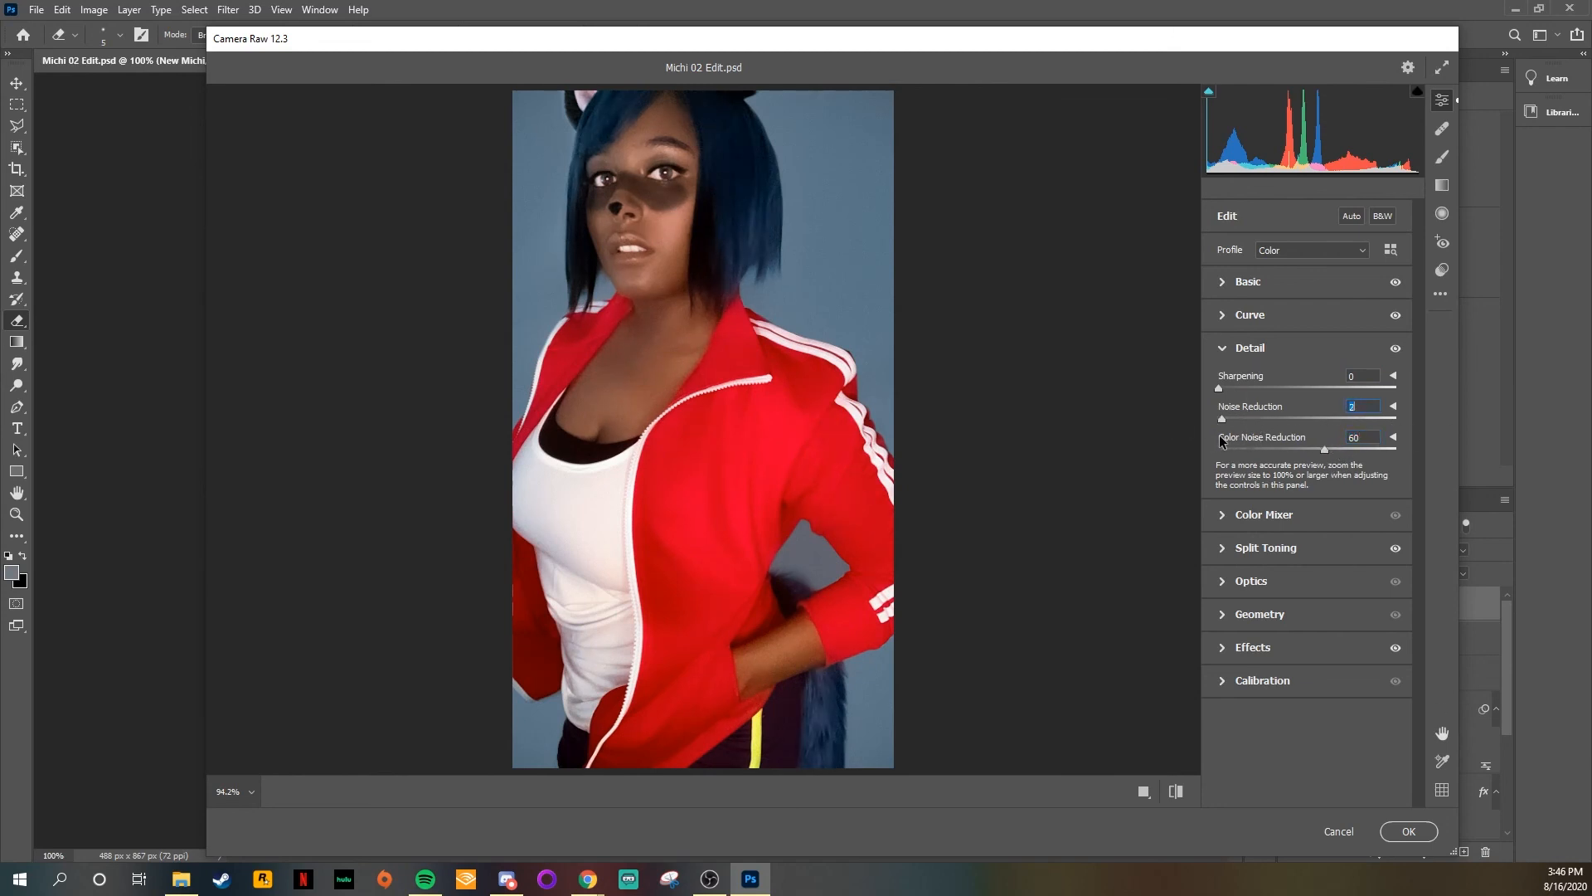
# Step: Set Vibrance to +19 and Texture to -5 in the Basic adjustments, with Temperature at 0
pyautogui.click(1223, 282)
pyautogui.moveTo(1307, 346); pyautogui.dragTo(1391, 356)
pyautogui.write('0')
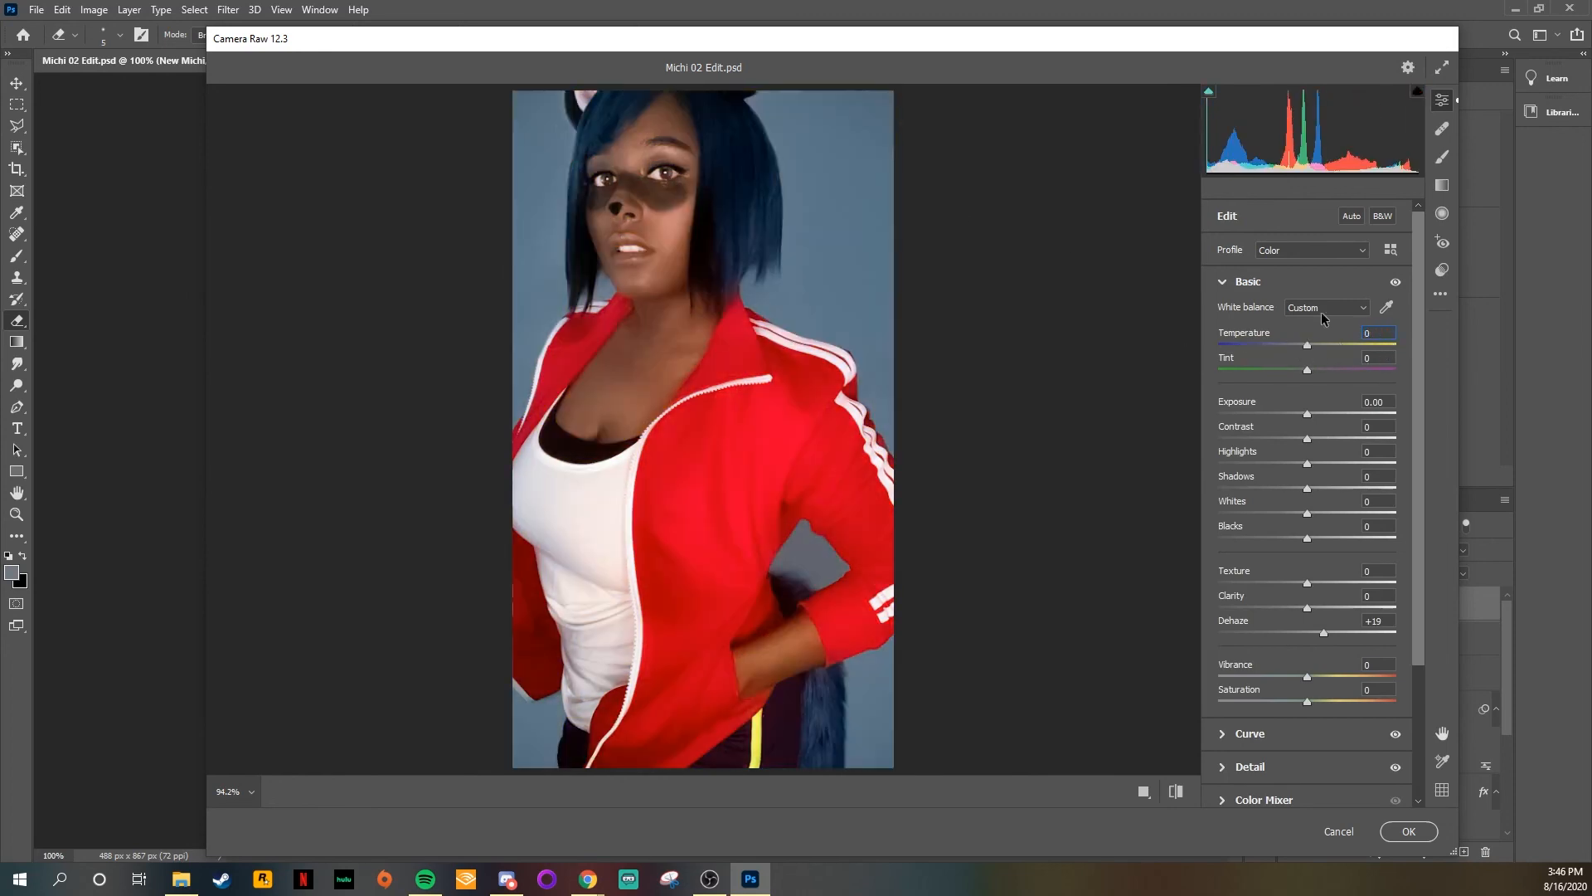
pyautogui.moveTo(1308, 675); pyautogui.dragTo(1341, 673)
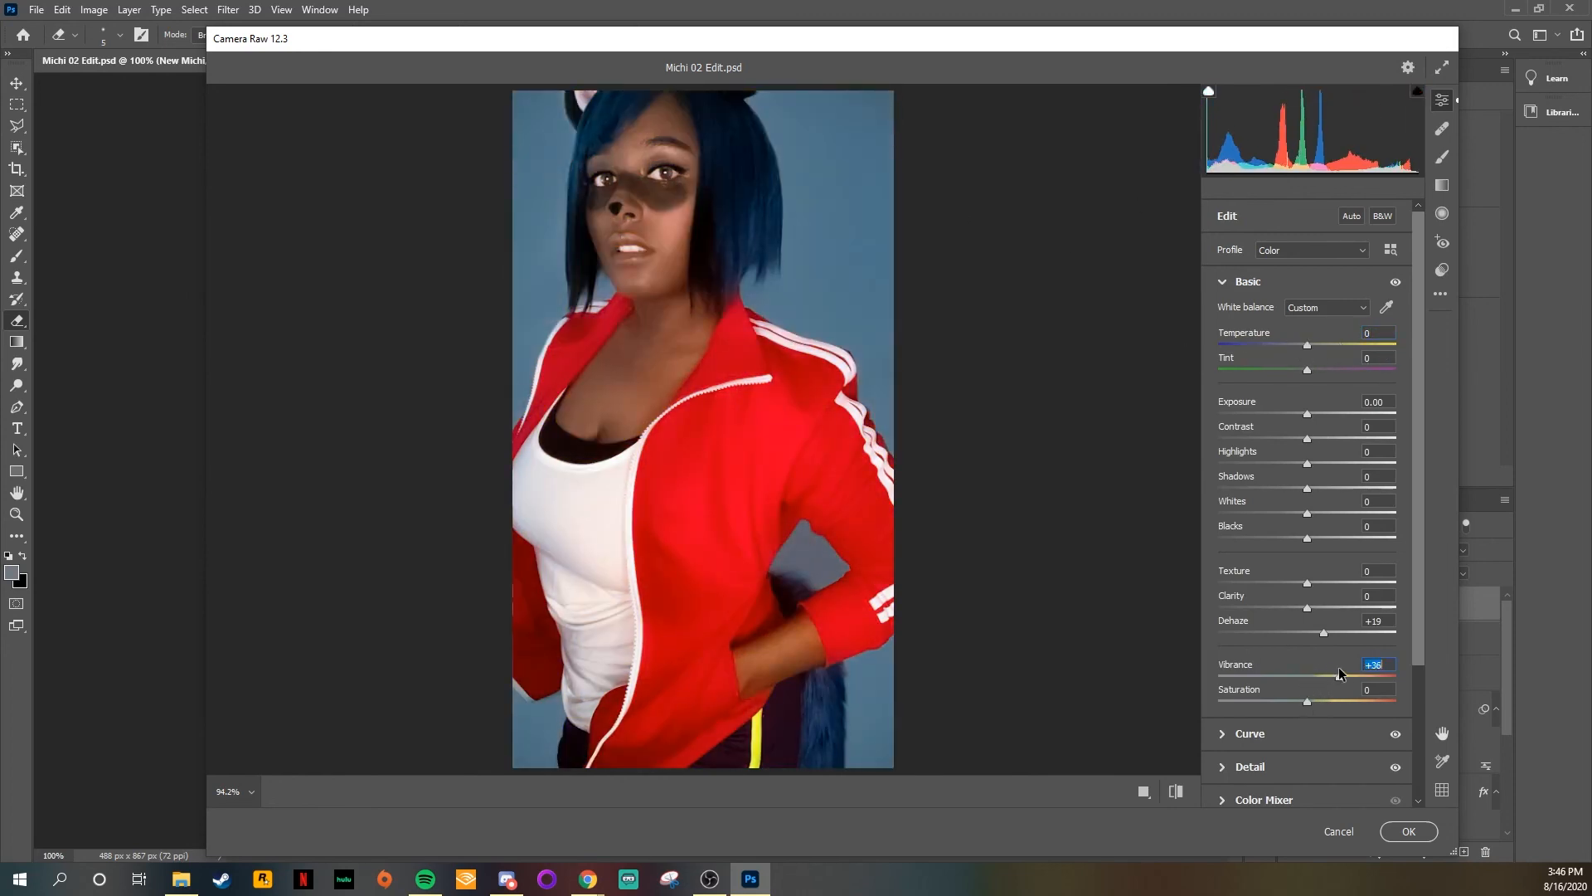
pyautogui.moveTo(1309, 614); pyautogui.dragTo(1287, 611)
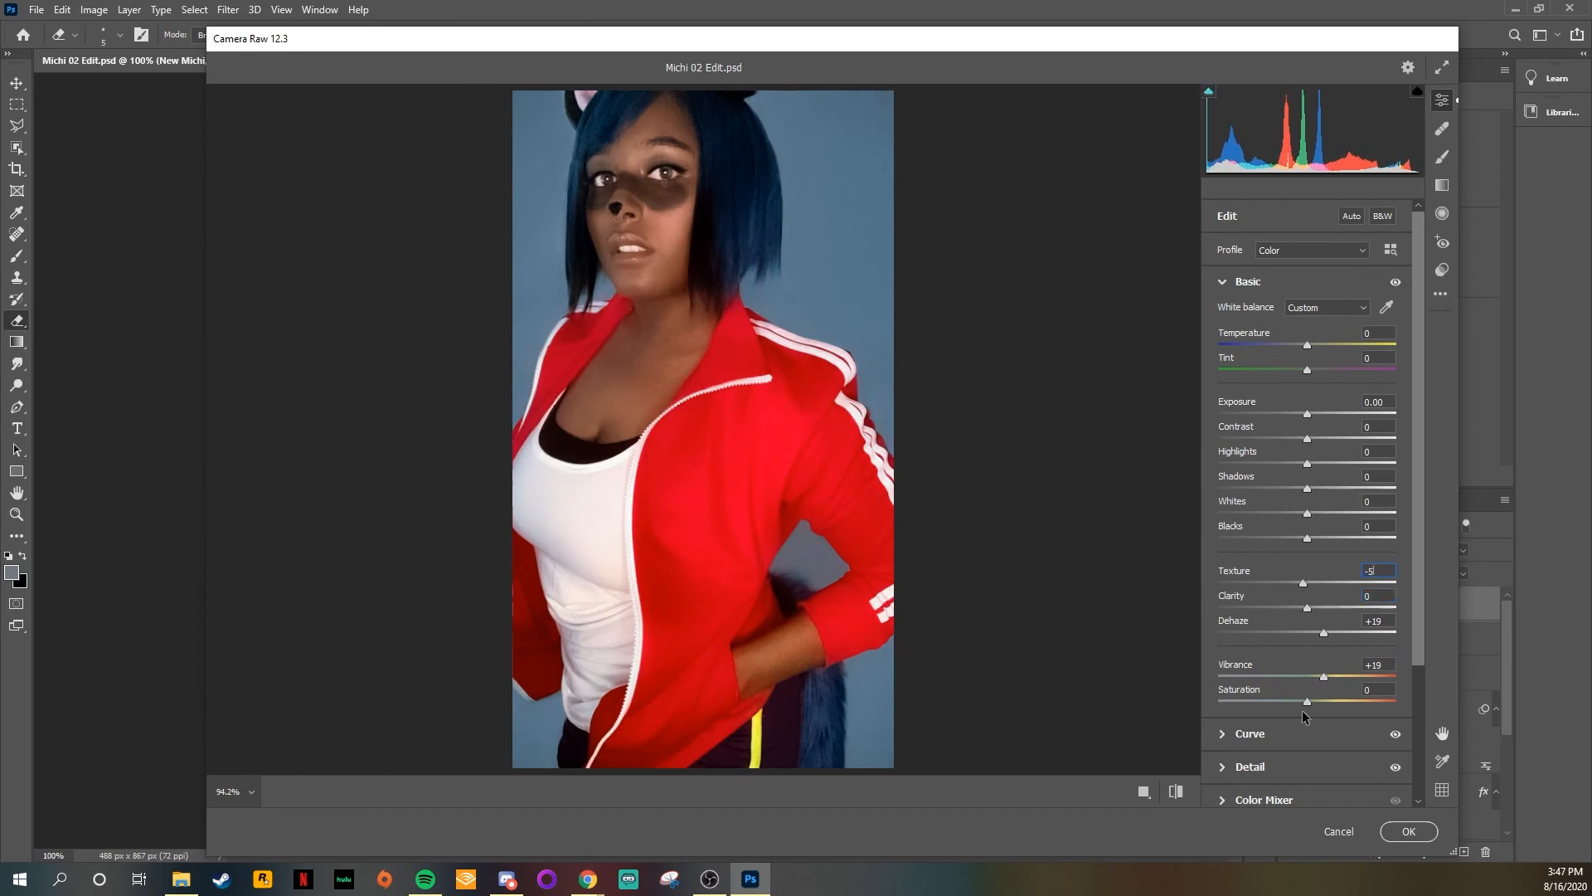
# Step: Apply the Camera Raw adjustments and toggle the New Michi layer's visibility to compare before and after
pyautogui.click(1224, 283)
pyautogui.press('Return')
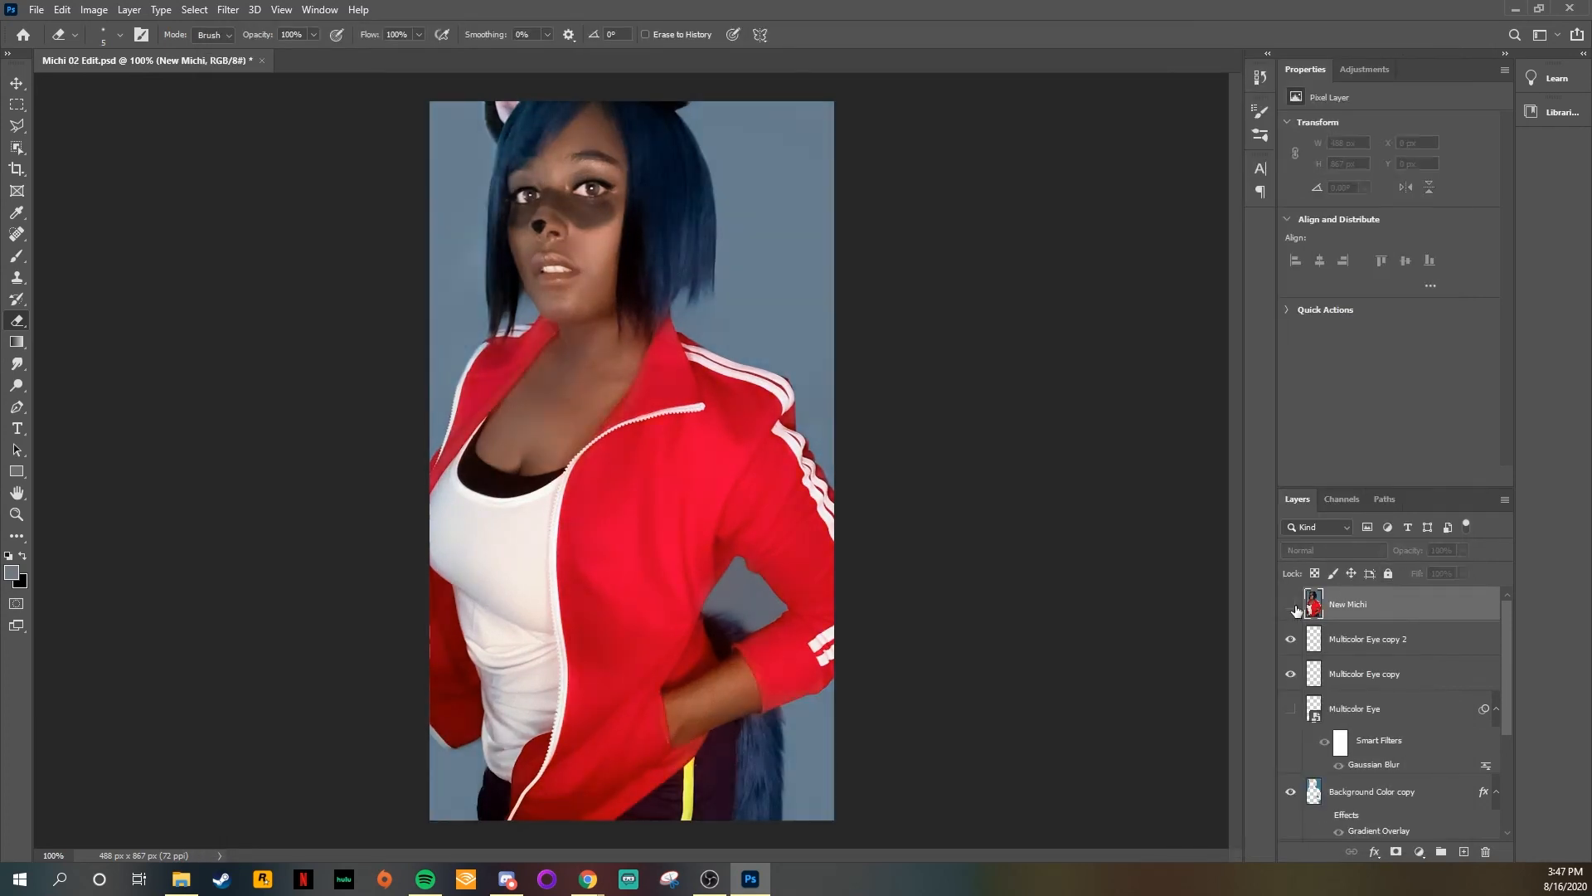
pyautogui.click(1290, 604)
pyautogui.click(1290, 604)
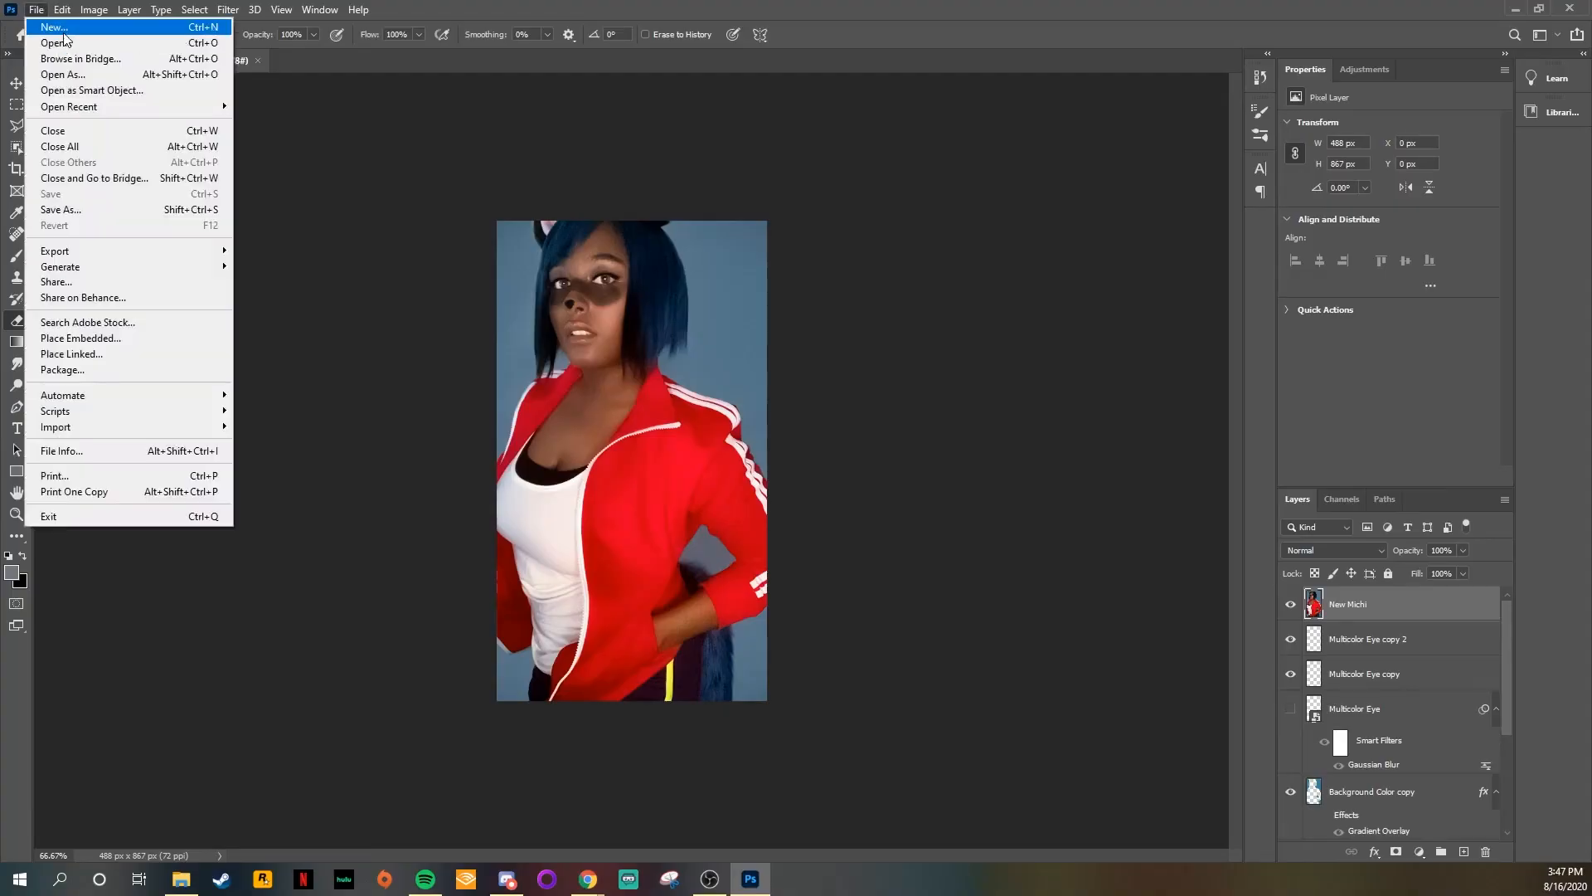
# Step: Create a new document 1080 px wide and 1350 px high at 72 pixels per inch
pyautogui.click(42, 36)
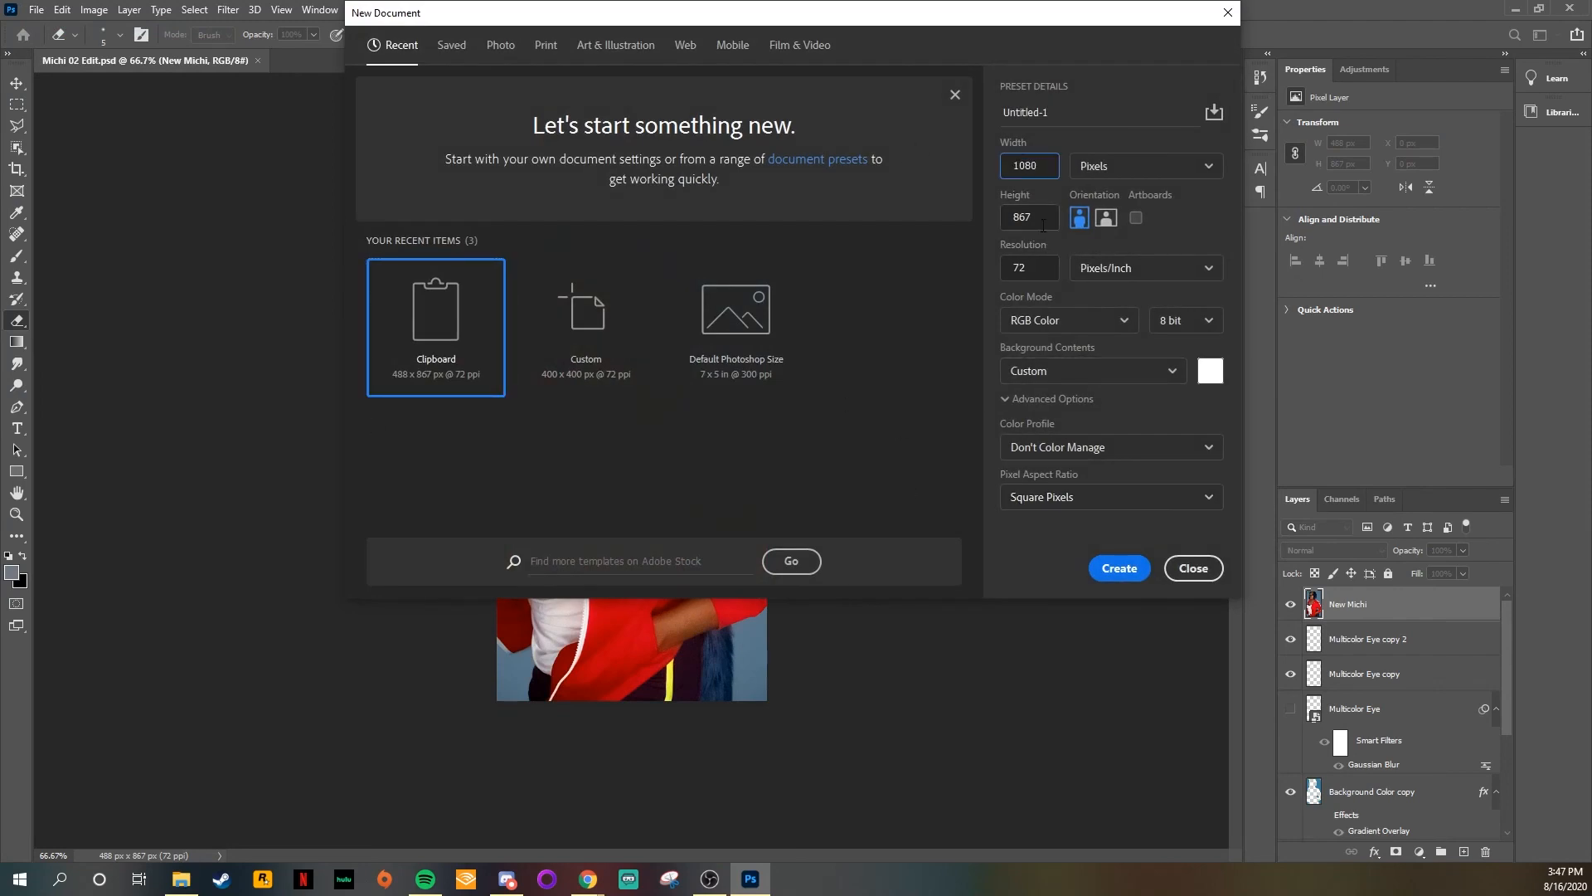
pyautogui.write('1350')
pyautogui.click(1119, 568)
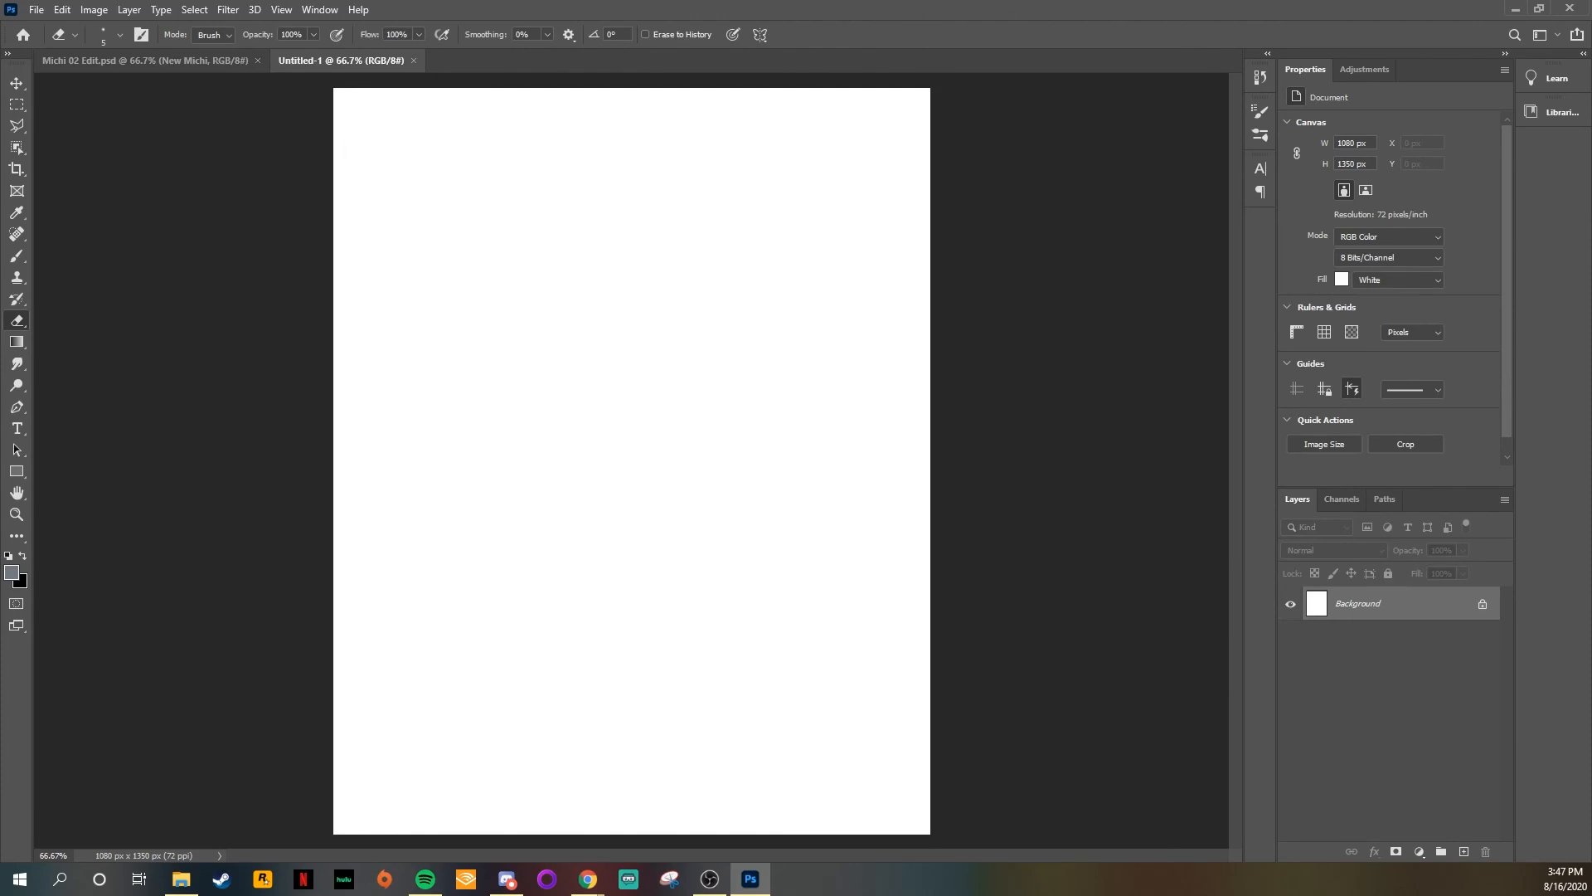
# Step: Place the Michi 02 Edit file from the Michiru Photo folder as an embedded object
pyautogui.click(37, 9)
pyautogui.click(58, 335)
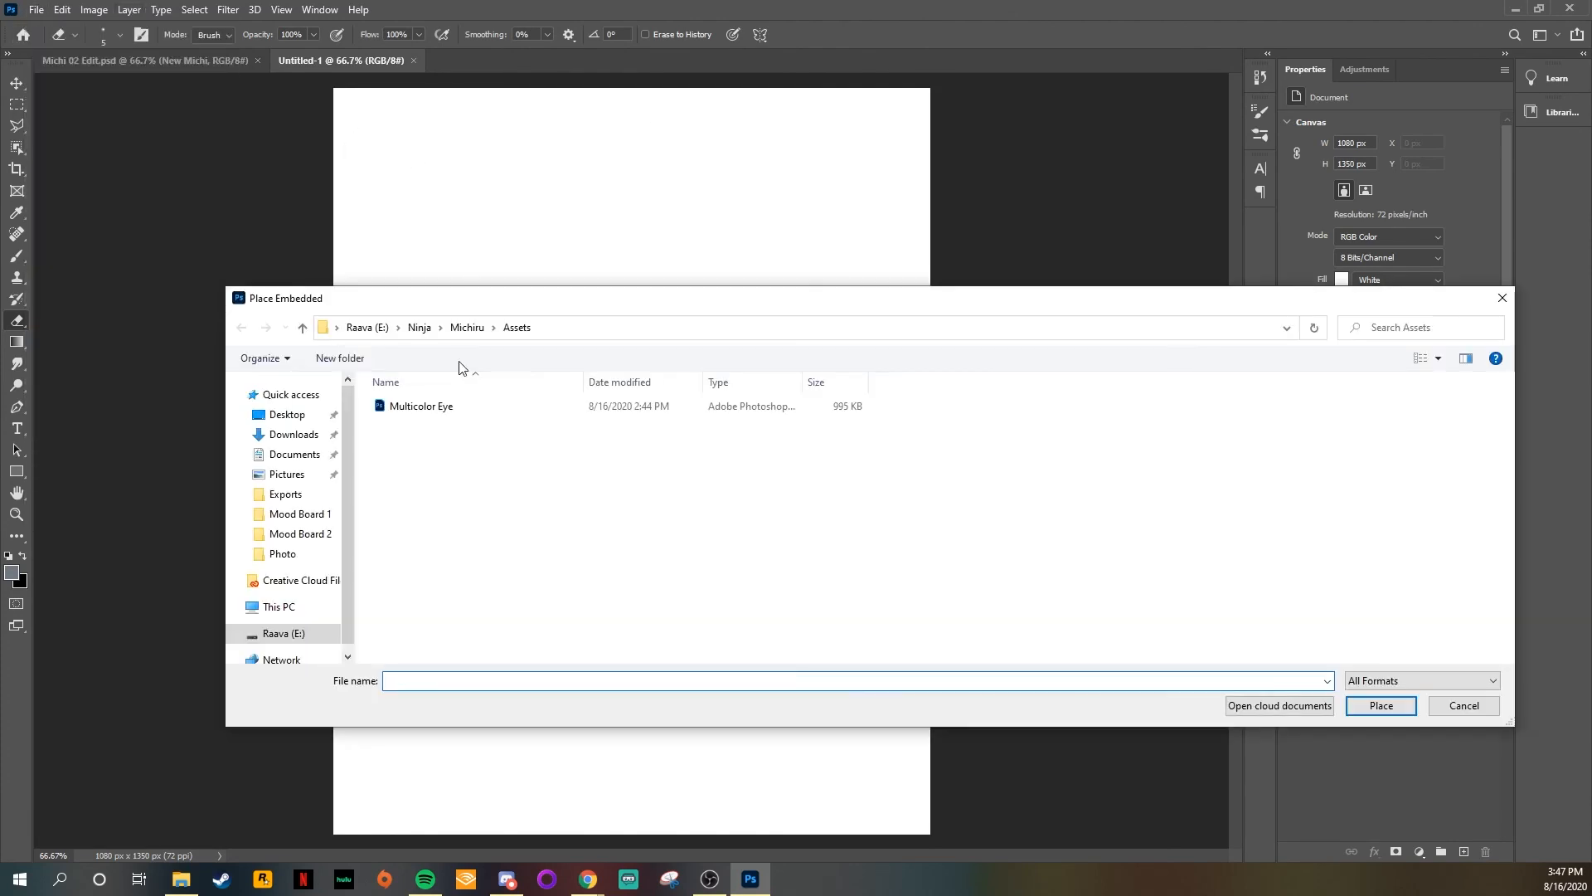
pyautogui.doubleClick(443, 423)
pyautogui.doubleClick(429, 420)
# Step: Scale the placed Michi 02 Edit photo to about 772 × 1370 px, filling the canvas height, and center it horizontally
pyautogui.moveTo(573, 311); pyautogui.dragTo(409, 177)
pyautogui.moveTo(602, 566); pyautogui.dragTo(1155, 892)
pyautogui.hotkey('ctrl', '-')
pyautogui.hotkey('ctrl', '-')
pyautogui.moveTo(754, 755); pyautogui.dragTo(714, 650)
pyautogui.press('Return')
pyautogui.hotkey('ctrl', '+')
pyautogui.hotkey('ctrl', 't')
pyautogui.moveTo(574, 345); pyautogui.dragTo(637, 340)
pyautogui.press('Return')
pyautogui.click(1315, 643)
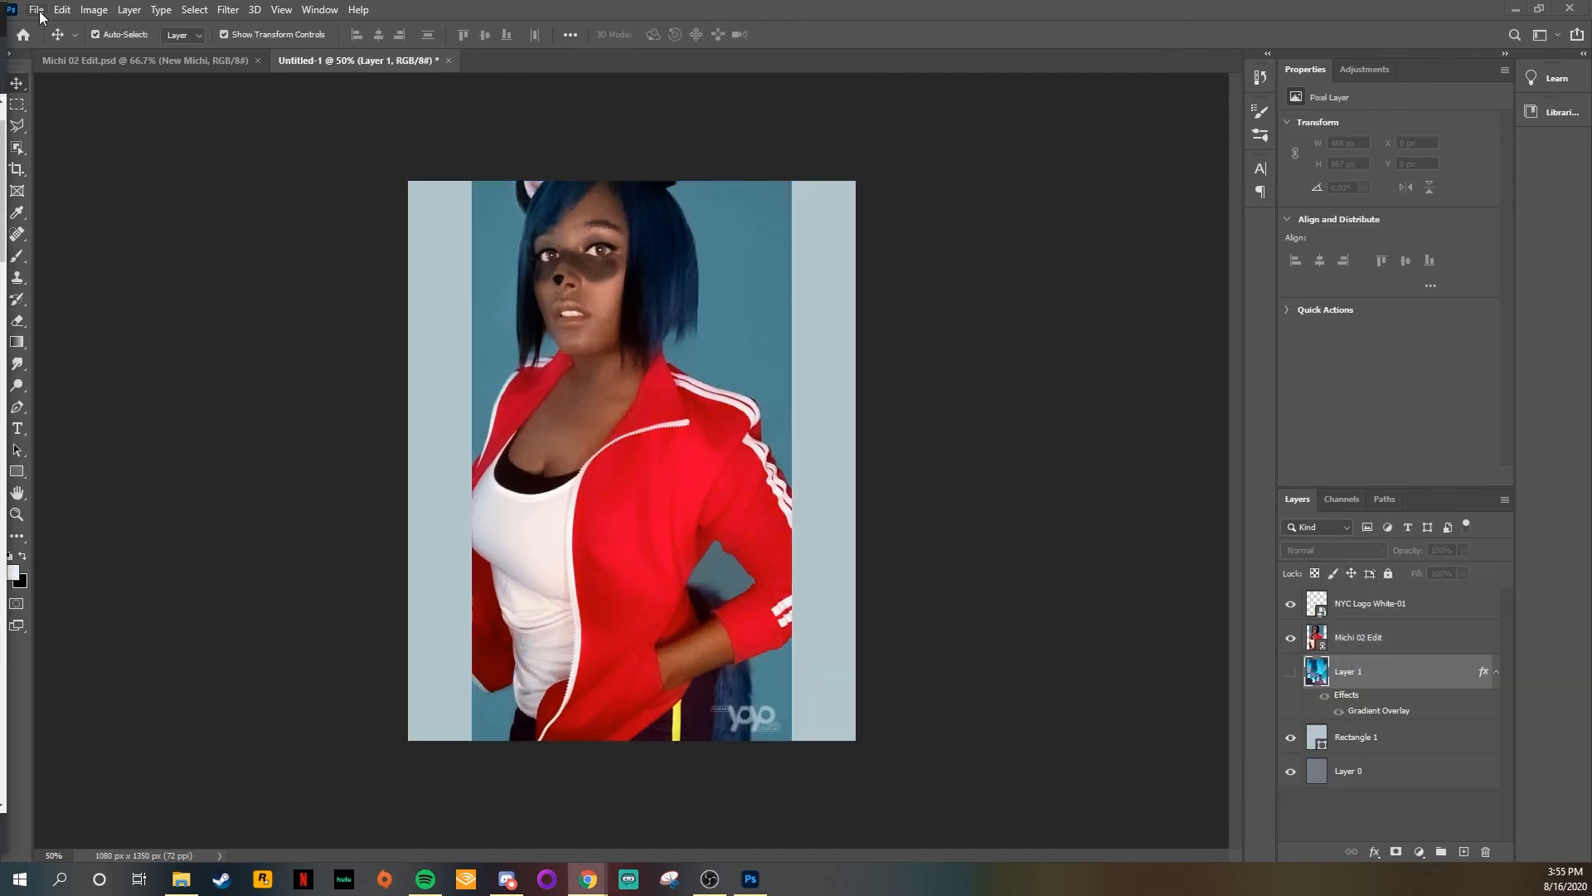
# Step: Place Michiru PNG from the Michiru folder as an embedded object and move its layer above Michi 02 Edit
pyautogui.click(37, 9)
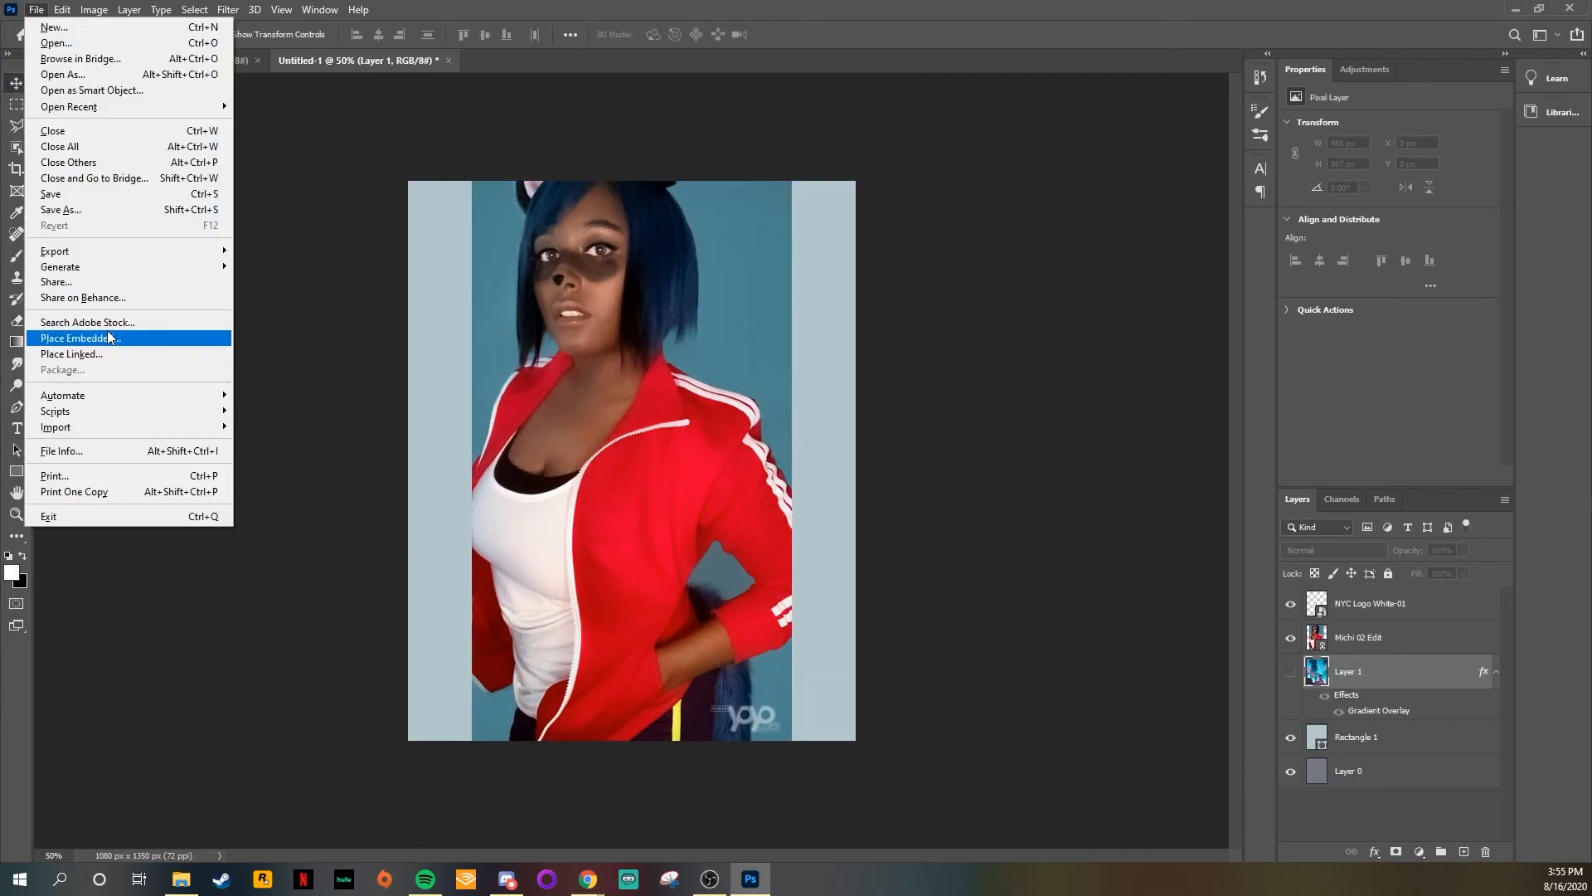
pyautogui.click(91, 338)
pyautogui.click(441, 329)
pyautogui.click(420, 329)
pyautogui.doubleClick(441, 562)
pyautogui.doubleClick(455, 406)
pyautogui.click(456, 407)
pyautogui.press('Return')
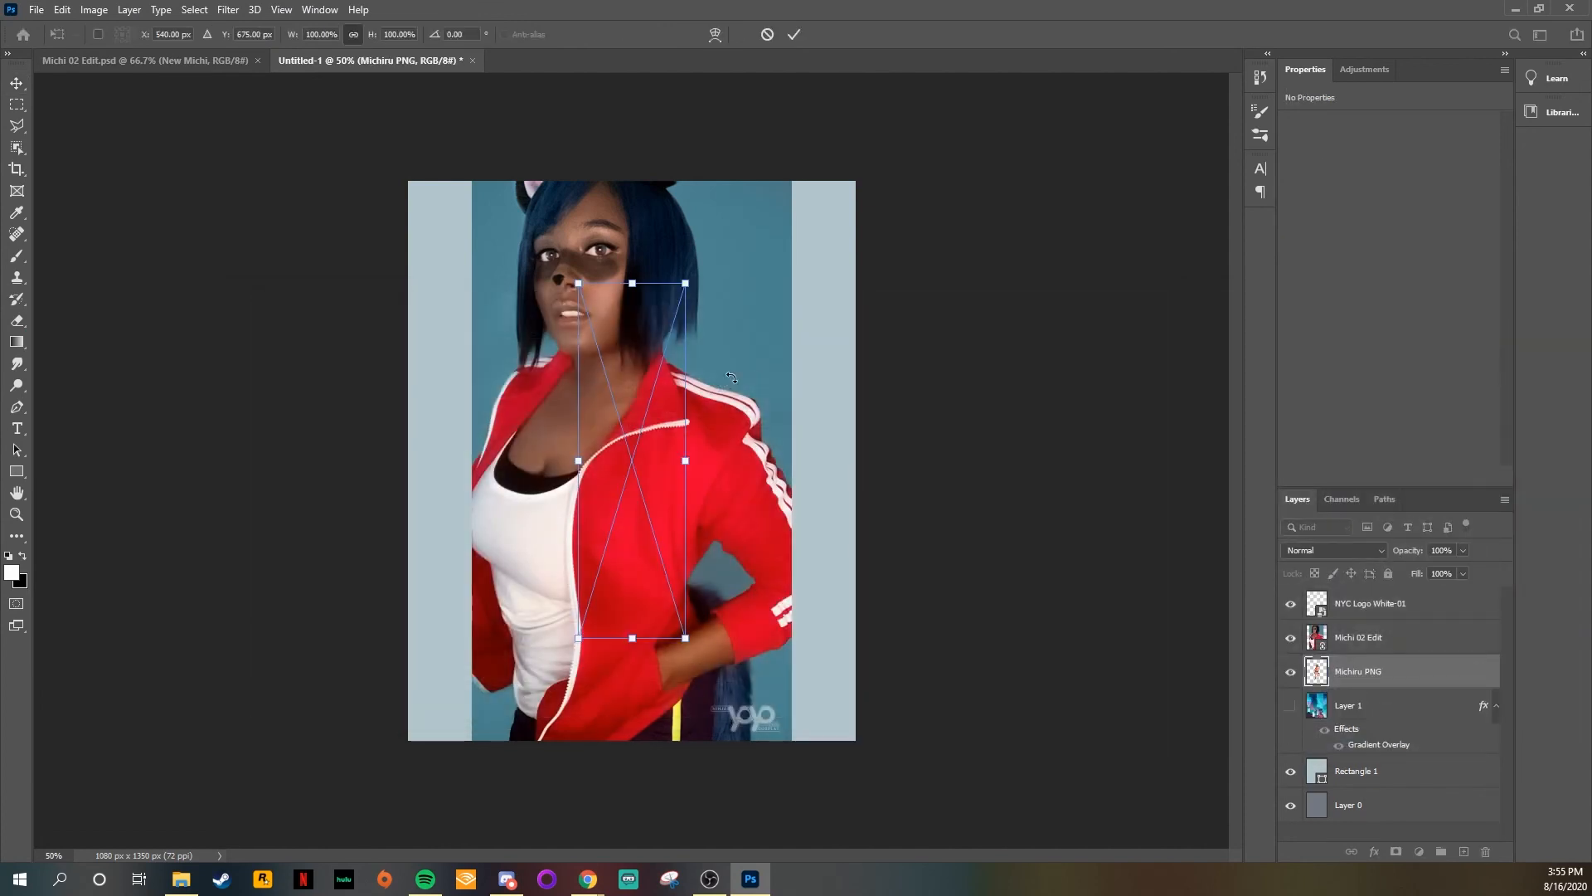
pyautogui.press('Return')
pyautogui.moveTo(1426, 658); pyautogui.dragTo(1414, 622)
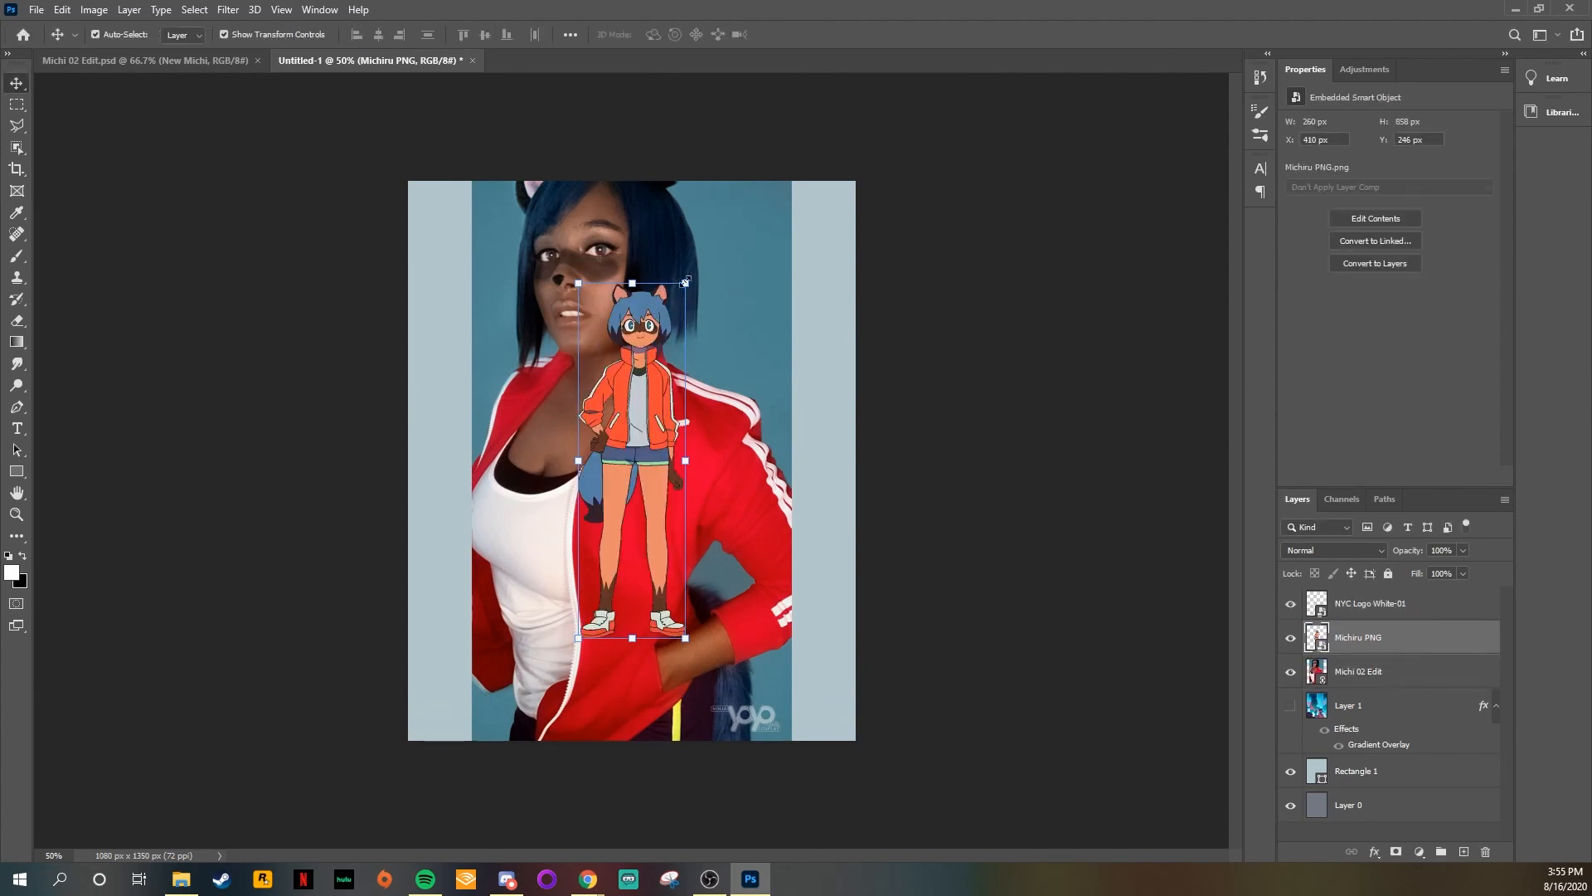
# Step: Scale the Michiru character to about 147 × 485 px and position it at the canvas's lower-left corner, overlapping the photo's edge
pyautogui.moveTo(685, 283); pyautogui.dragTo(510, 641)
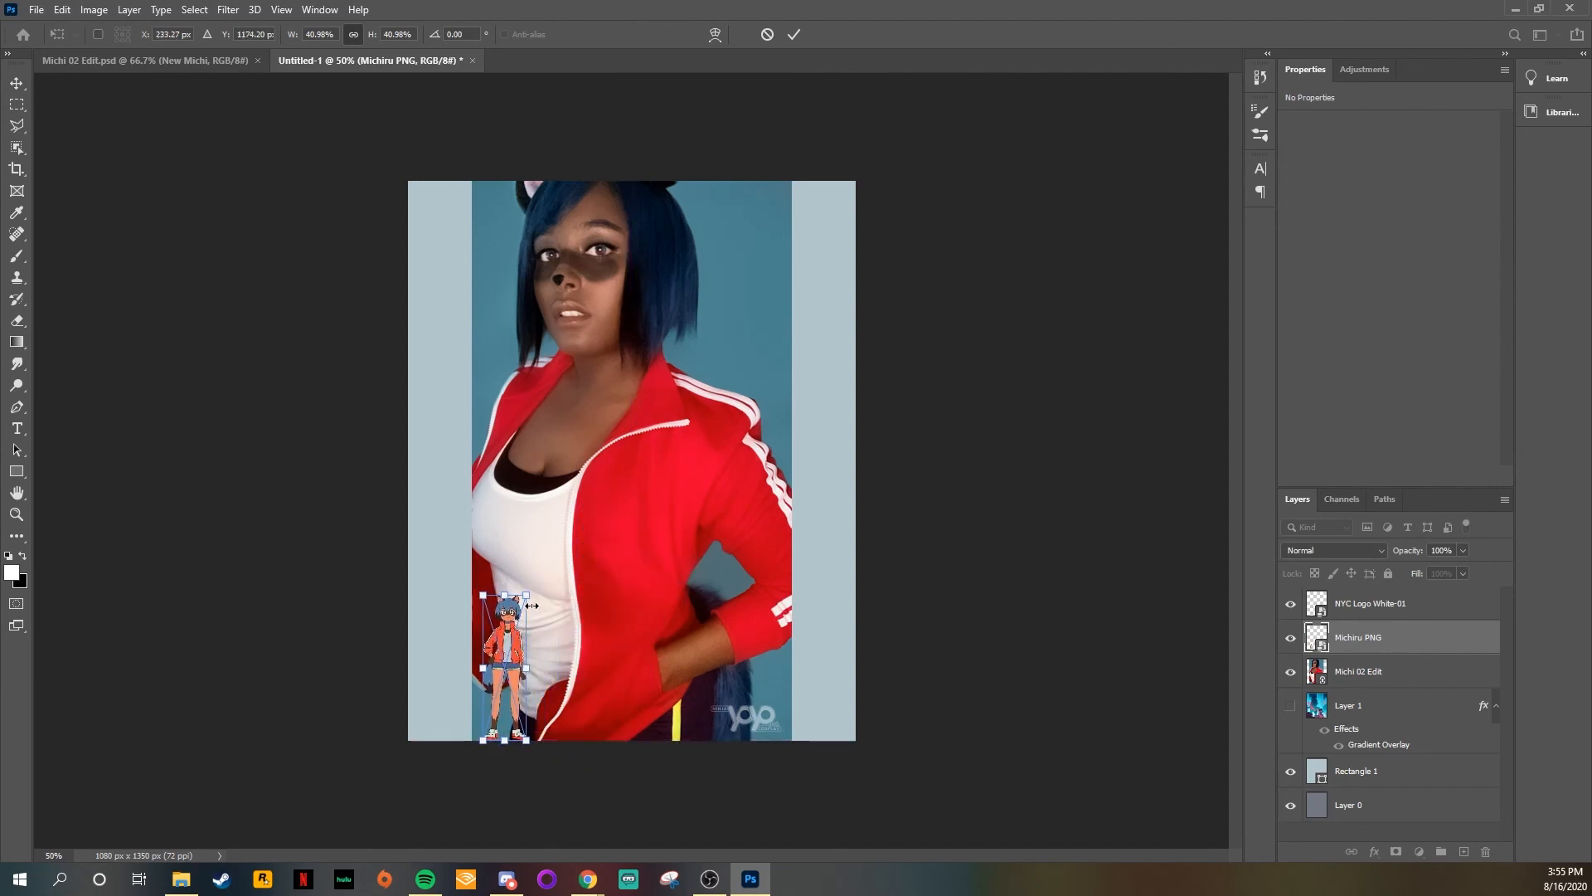
pyautogui.moveTo(528, 740); pyautogui.dragTo(580, 788)
pyautogui.press('Return')
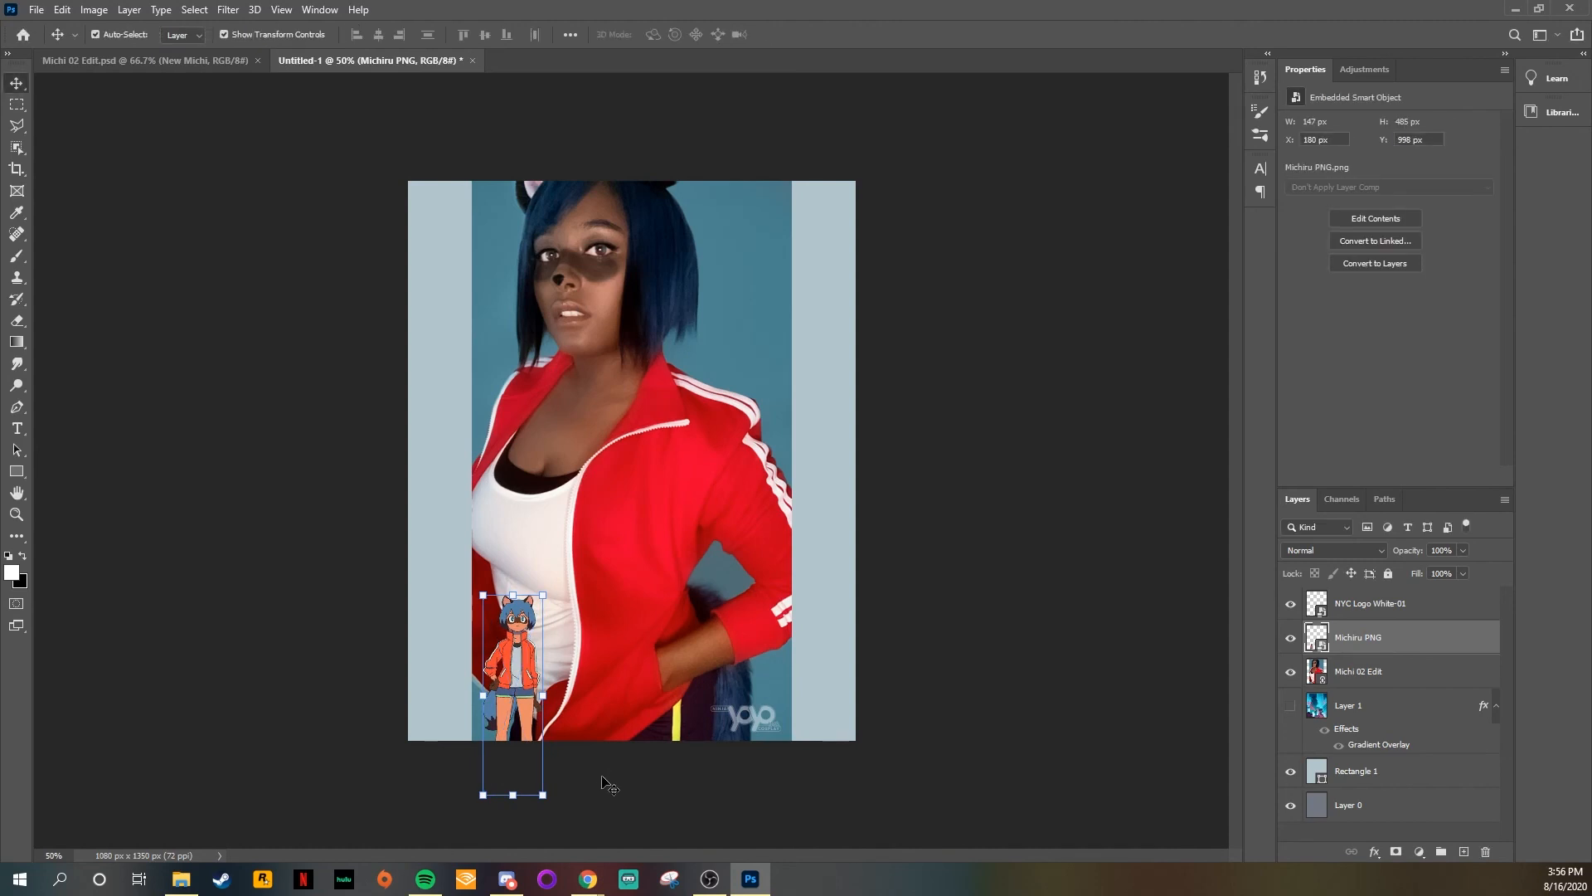
pyautogui.hotkey('ctrl', '+')
pyautogui.moveTo(500, 718); pyautogui.dragTo(444, 713)
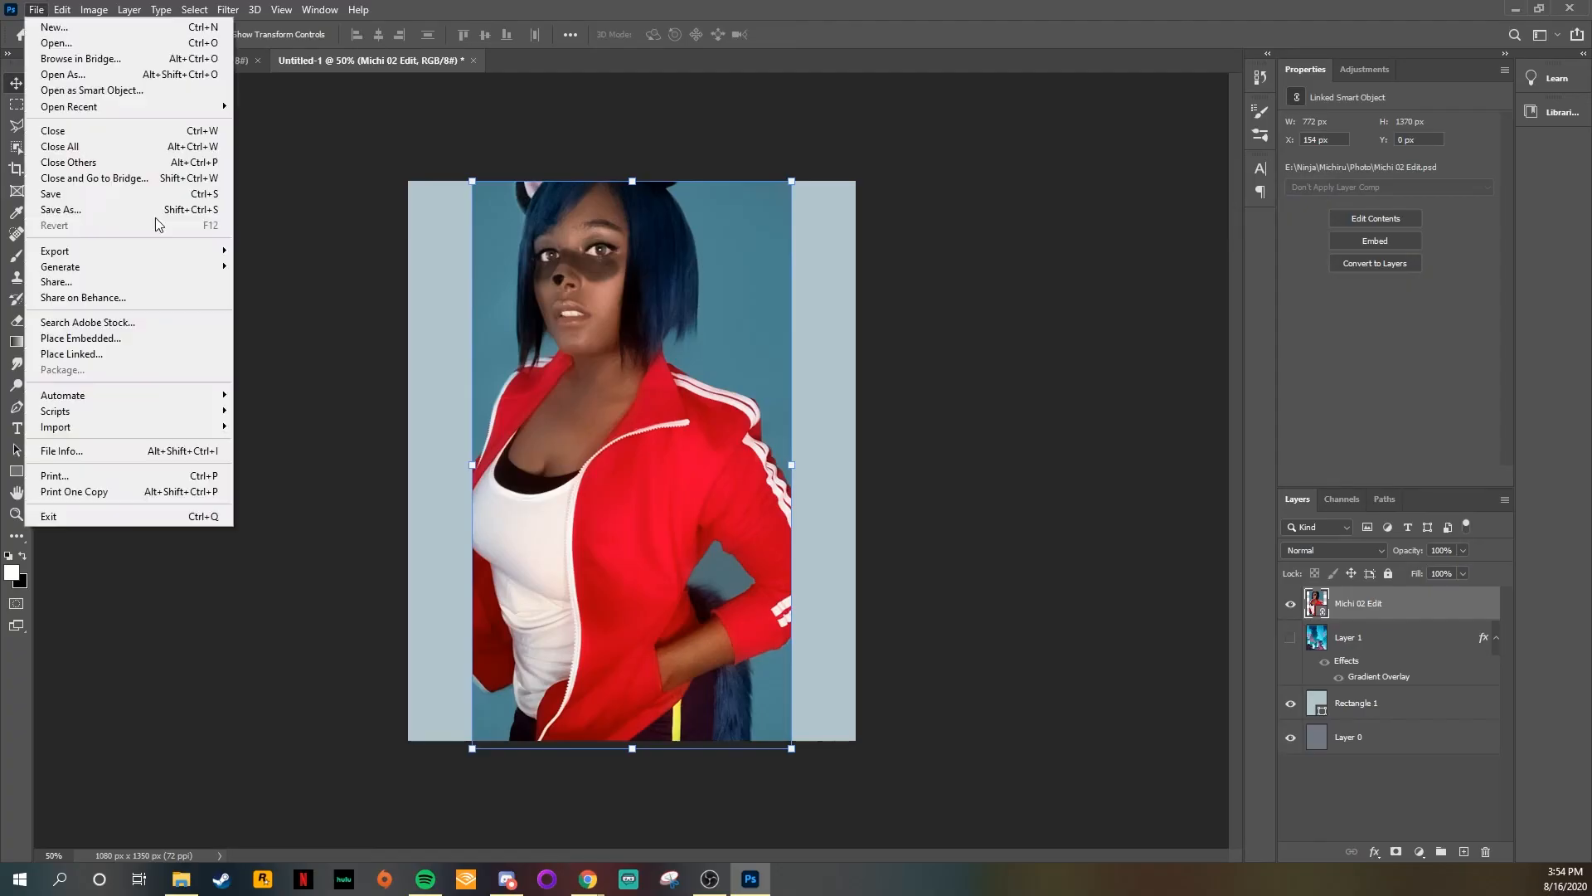
# Step: Place NYC Logo White-01 from the Logo folder, scale it down, and position it in the photo's lower-right corner
pyautogui.click(104, 338)
pyautogui.click(420, 327)
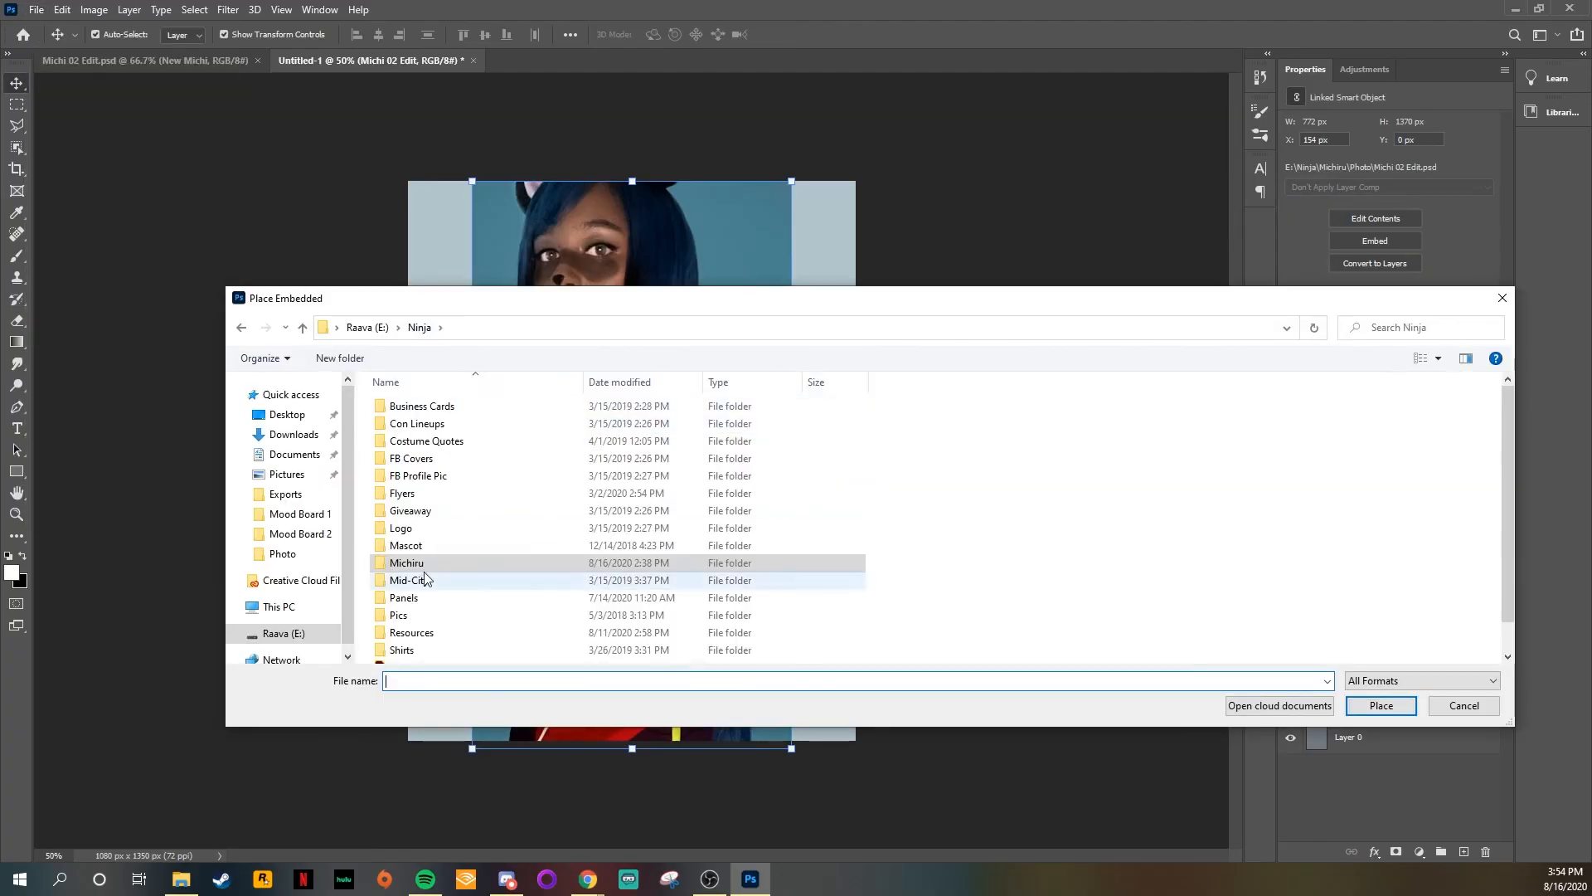
pyautogui.doubleClick(411, 528)
pyautogui.click(439, 441)
pyautogui.click(1381, 705)
pyautogui.moveTo(473, 384); pyautogui.dragTo(715, 482)
pyautogui.moveTo(770, 512); pyautogui.dragTo(711, 701)
pyautogui.press('Return')
# Step: Set the NYC Logo White-01 layer's opacity to 50%
pyautogui.click(1427, 673)
pyautogui.click(1427, 606)
pyautogui.moveTo(1451, 551); pyautogui.dragTo(1328, 540)
pyautogui.write('50')
pyautogui.press('Return')
pyautogui.click(1427, 673)
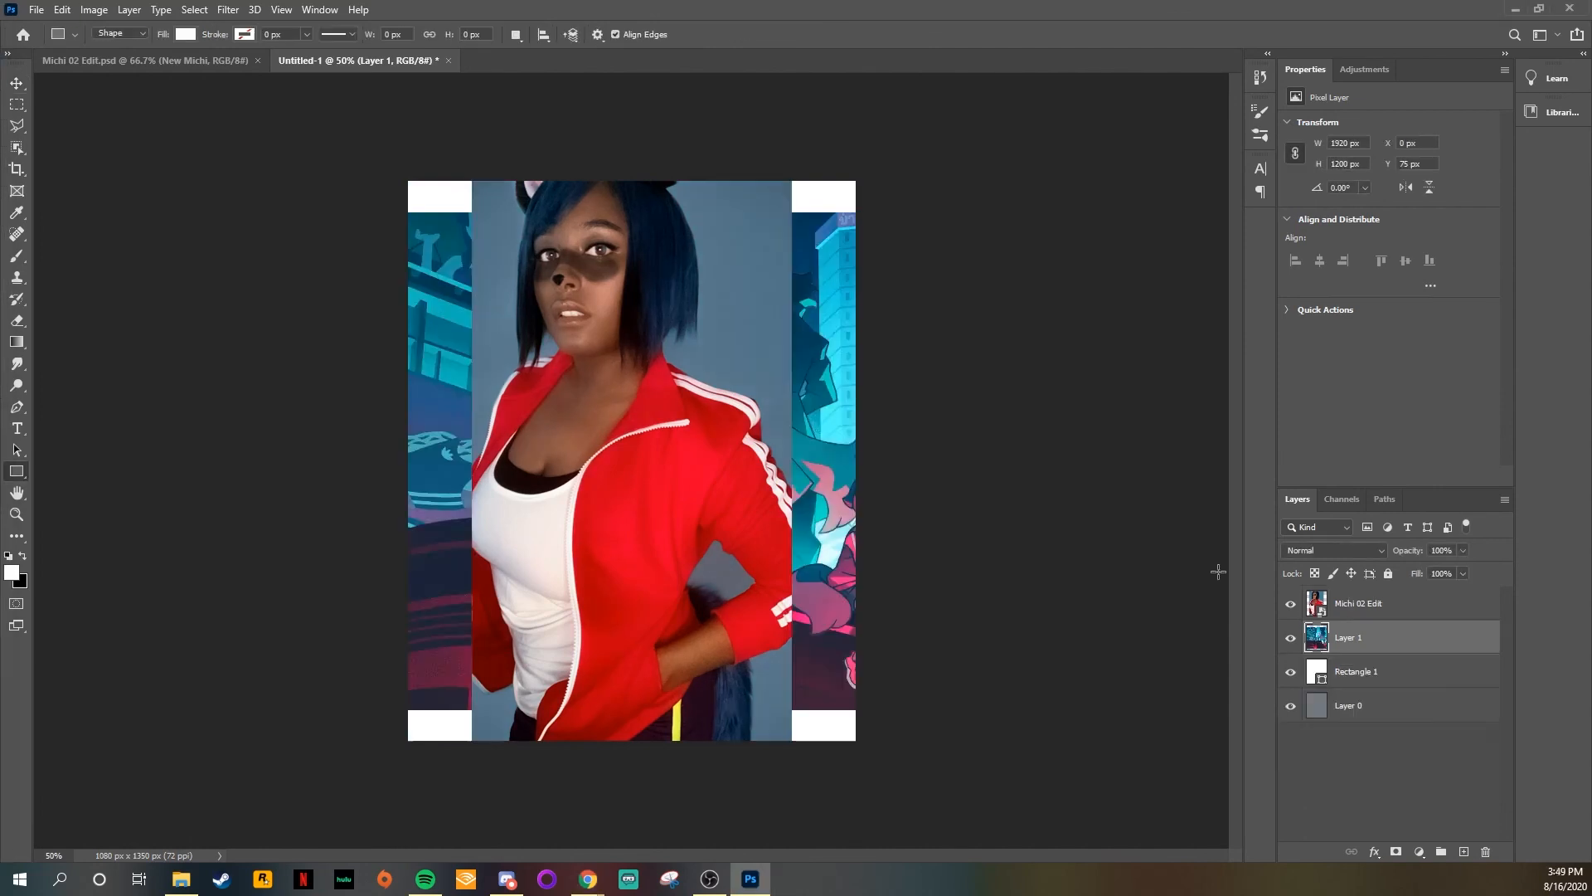
# Step: Transform the city image on Layer 1 so it covers the canvas behind the Michi 02 Edit photo
pyautogui.hotkey('ctrl', 't')
pyautogui.moveTo(1205, 654); pyautogui.dragTo(1514, 627)
pyautogui.click(1409, 605)
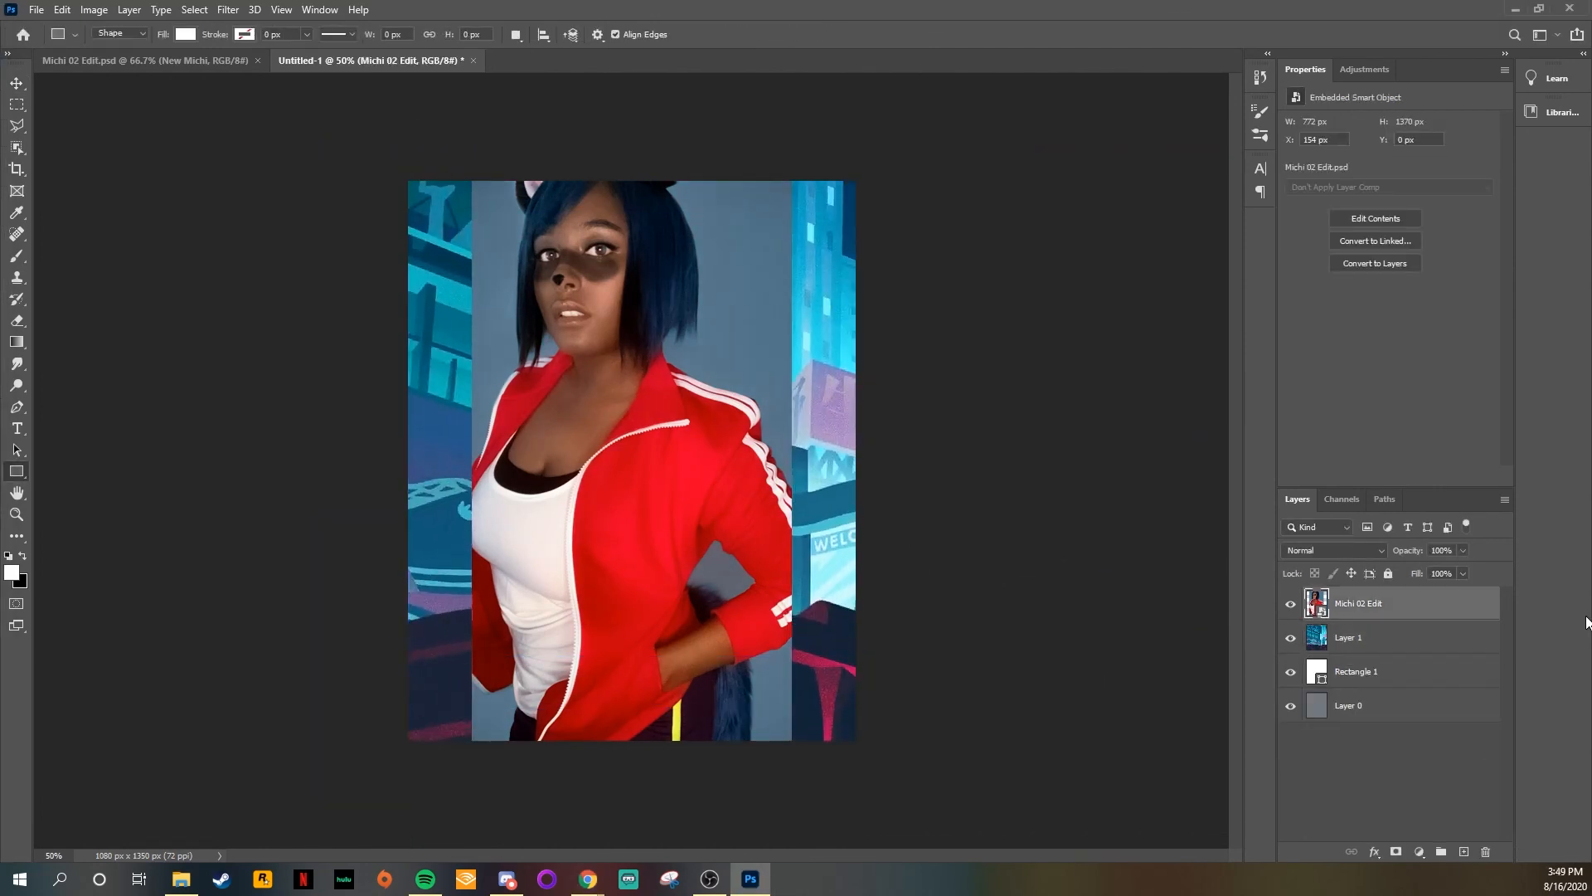
# Step: Apply a Gaussian Blur to the city image on Layer 1
pyautogui.click(1360, 637)
pyautogui.click(228, 10)
pyautogui.moveTo(238, 195)
pyautogui.click(471, 258)
pyautogui.moveTo(830, 319); pyautogui.dragTo(1212, 217)
pyautogui.moveTo(1064, 473); pyautogui.dragTo(1109, 473)
pyautogui.click(1279, 252)
# Step: Reposition the blurred city image behind the Michi 02 Edit photo
pyautogui.hotkey('ctrl', 't')
pyautogui.moveTo(978, 384); pyautogui.dragTo(596, 376)
pyautogui.press('Return')
pyautogui.click(1393, 612)
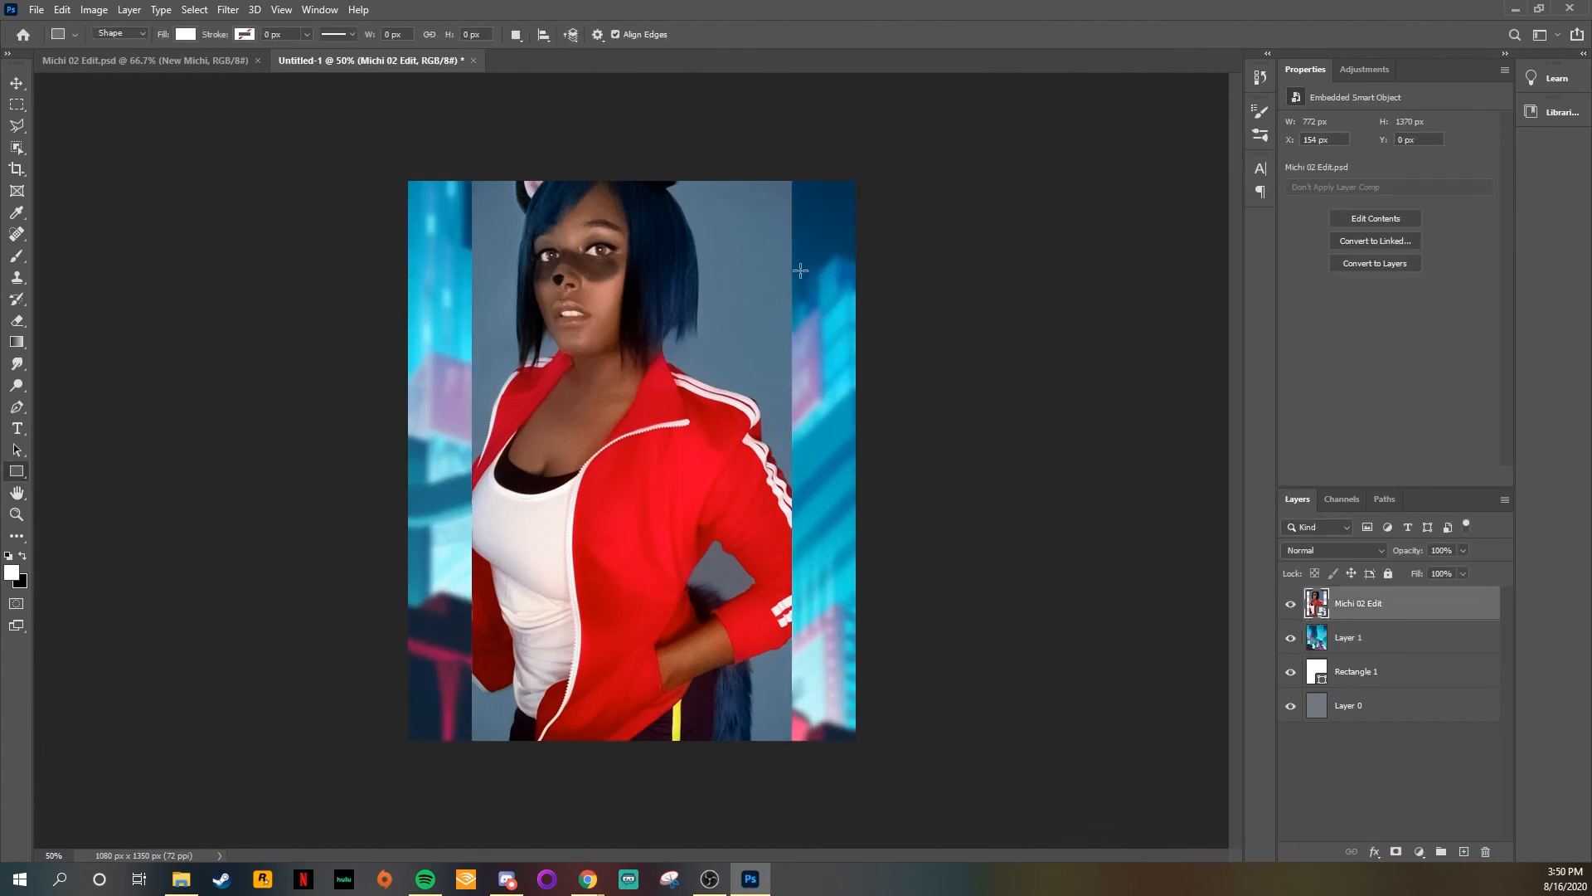
# Step: Open the contents of the Michi 02 Edit smart object and hide the New Michi layer
pyautogui.rightClick(1478, 607)
pyautogui.click(1286, 344)
pyautogui.click(1290, 603)
# Step: Adjust the Background Color copy layer with Hue/Saturation, setting Hue to -18 and Saturation to +56
pyautogui.scroll(-4, 1310, 619)
pyautogui.click(1313, 618)
pyautogui.click(93, 10)
pyautogui.moveTo(108, 47)
pyautogui.click(290, 141)
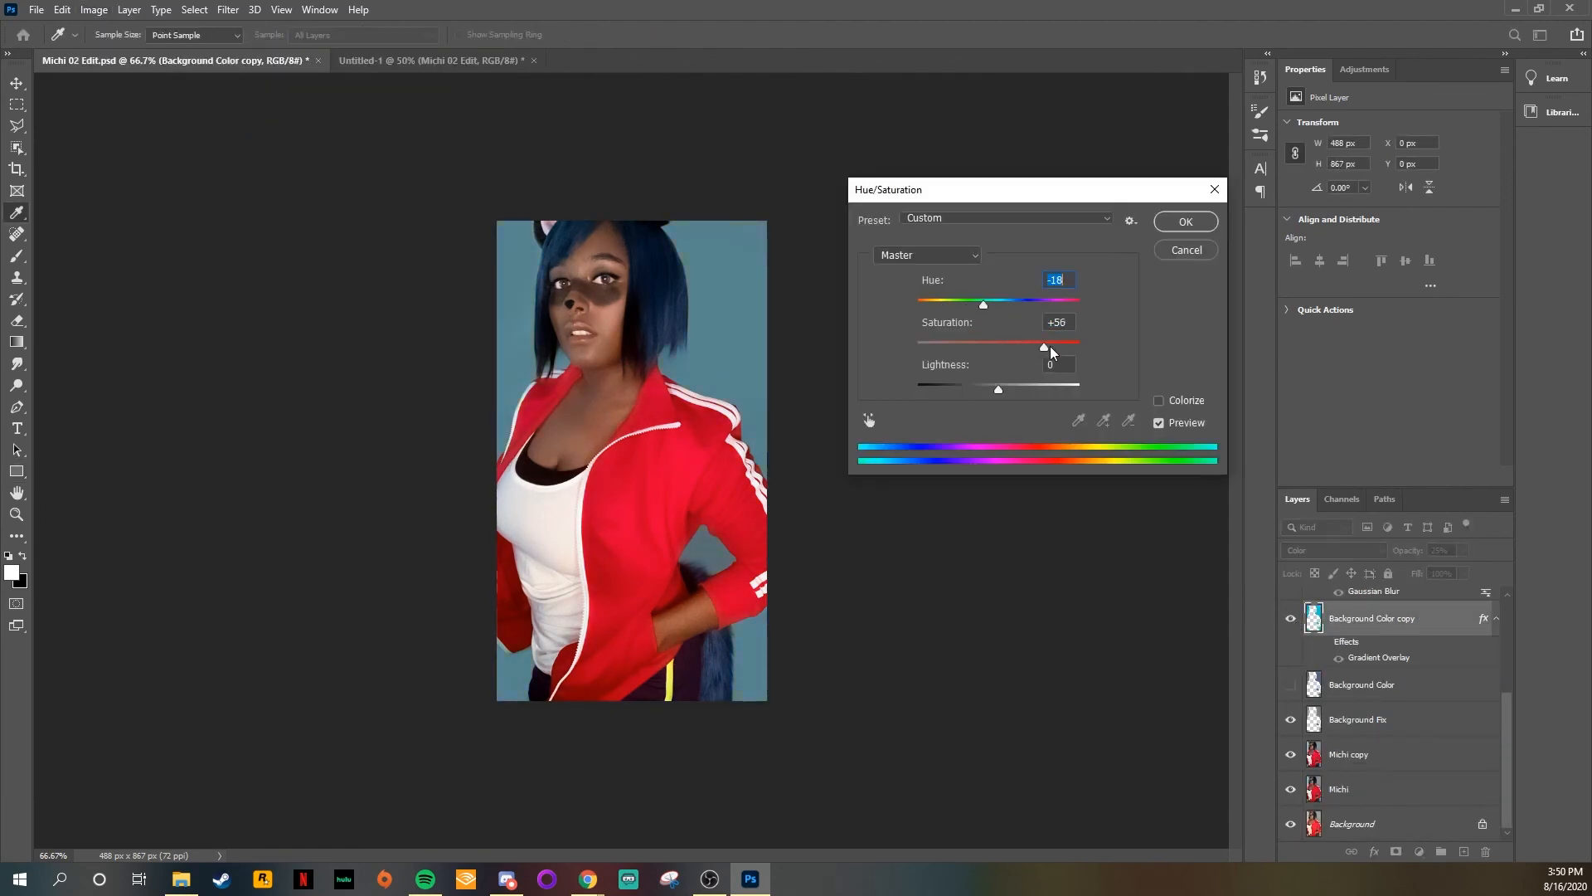
pyautogui.press('Return')
# Step: Show the New Michi layer and set its opacity to 50%
pyautogui.press('Return')
pyautogui.scroll(4, 1345, 755)
pyautogui.click(1290, 604)
pyautogui.doubleClick(1290, 604)
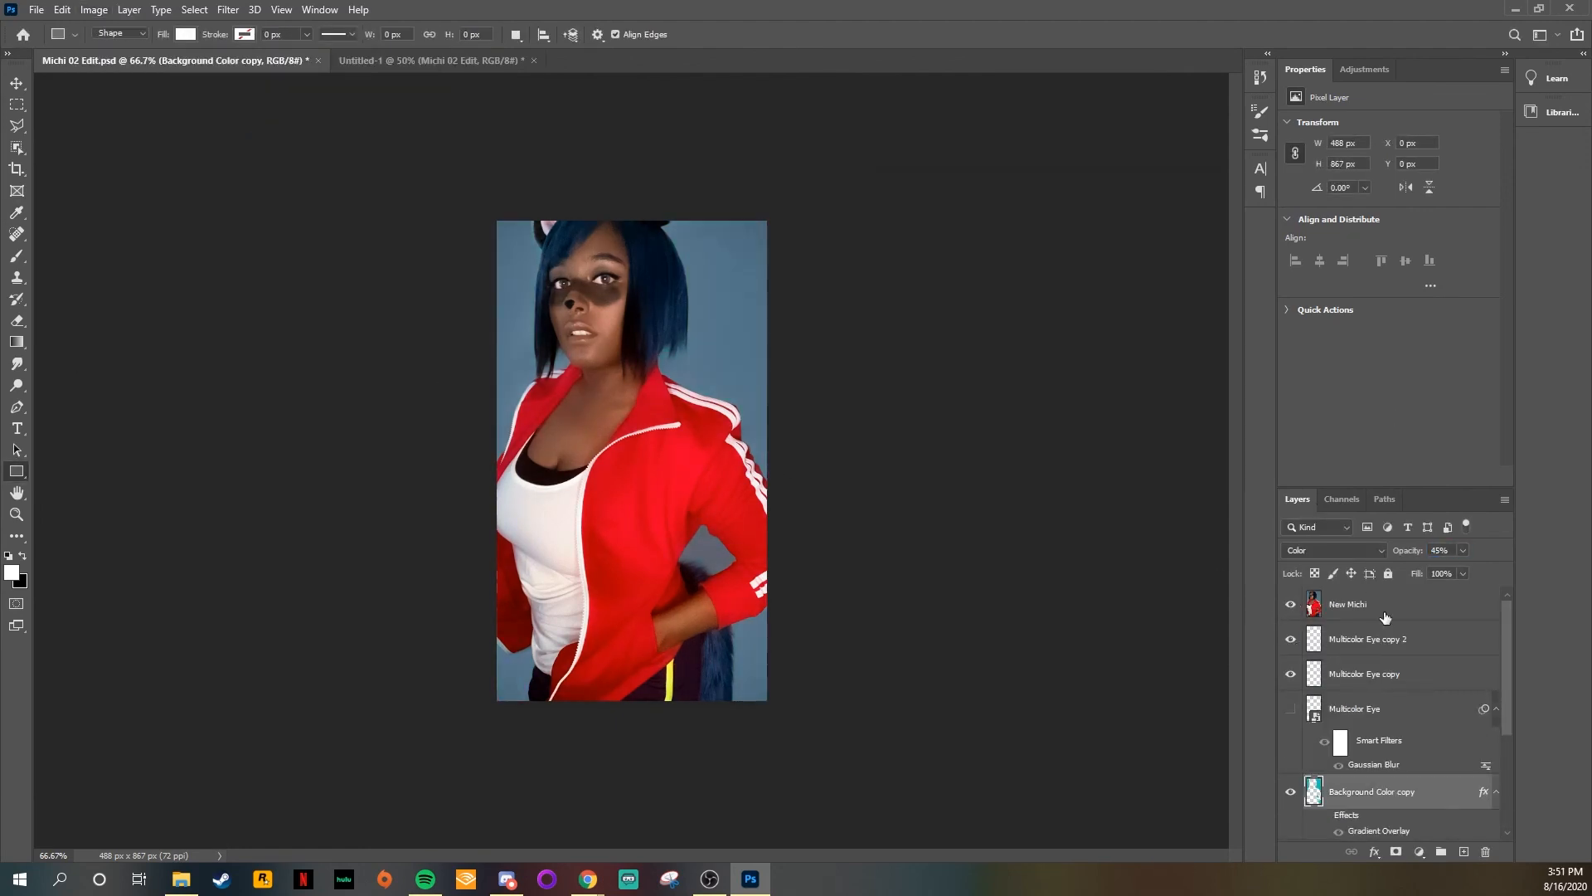
pyautogui.click(1384, 612)
pyautogui.moveTo(1449, 551); pyautogui.dragTo(1331, 526)
pyautogui.write('50')
pyautogui.press('Return')
# Step: Save the edited photo and relink the Michi 02 Edit smart object in Untitled-1 to the Michi 02 Edit file
pyautogui.click(38, 10)
pyautogui.click(48, 182)
pyautogui.click(373, 60)
pyautogui.rightClick(1398, 610)
pyautogui.click(1230, 357)
pyautogui.doubleClick(419, 423)
# Step: Add a Gradient Overlay to the city image on Layer 1 and recolor its gradient stops with pink and blue
pyautogui.doubleClick(1422, 638)
pyautogui.click(924, 368)
pyautogui.click(1159, 223)
pyautogui.doubleClick(620, 434)
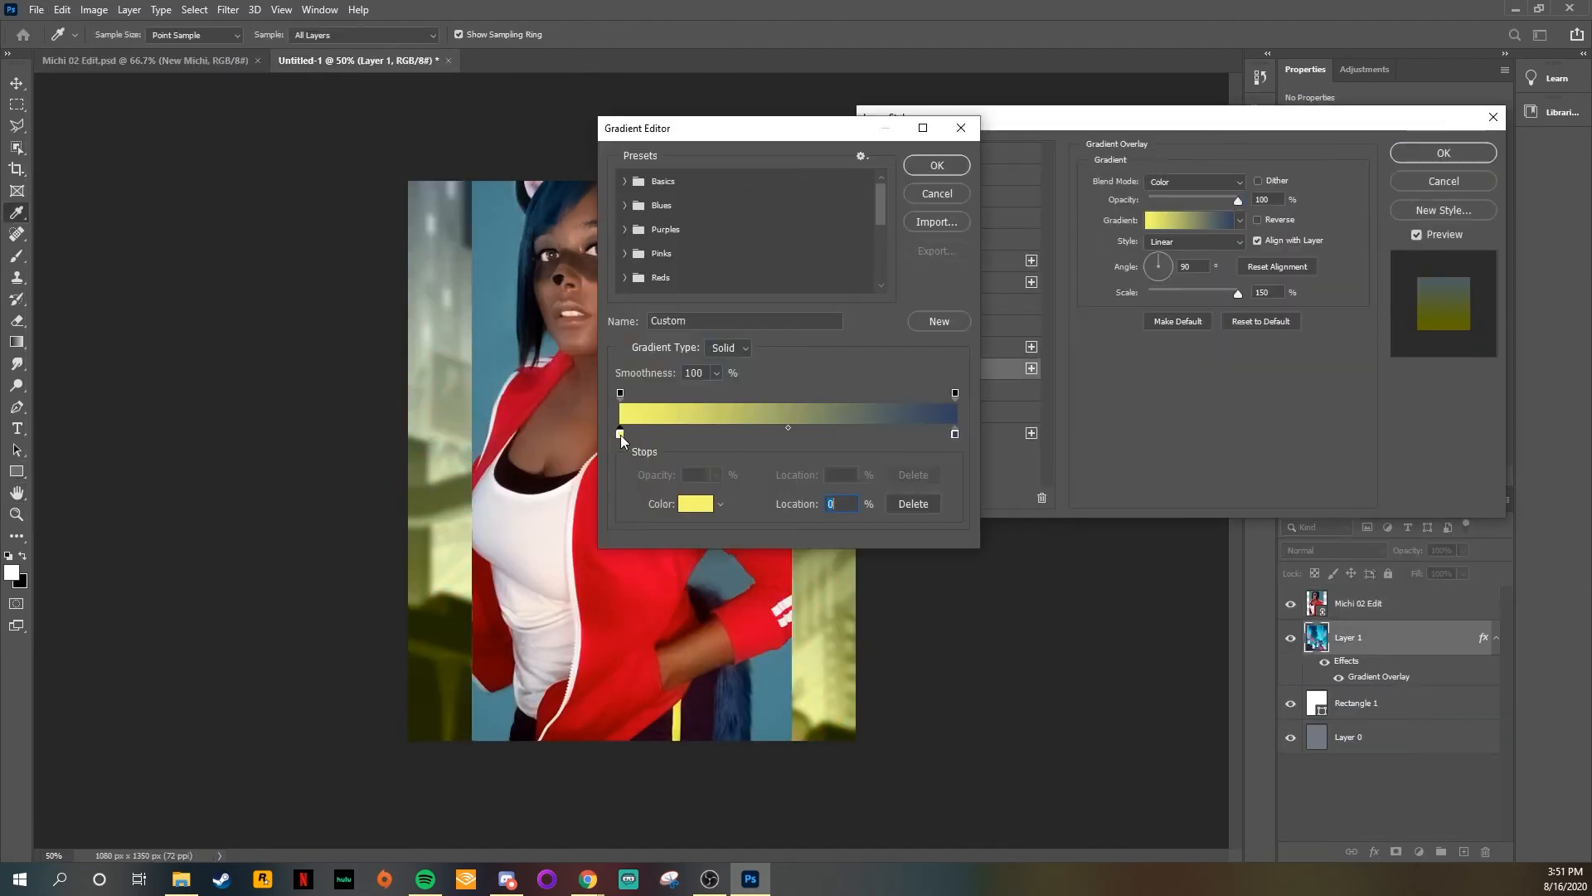
pyautogui.click(495, 357)
pyautogui.click(452, 46)
pyautogui.doubleClick(955, 433)
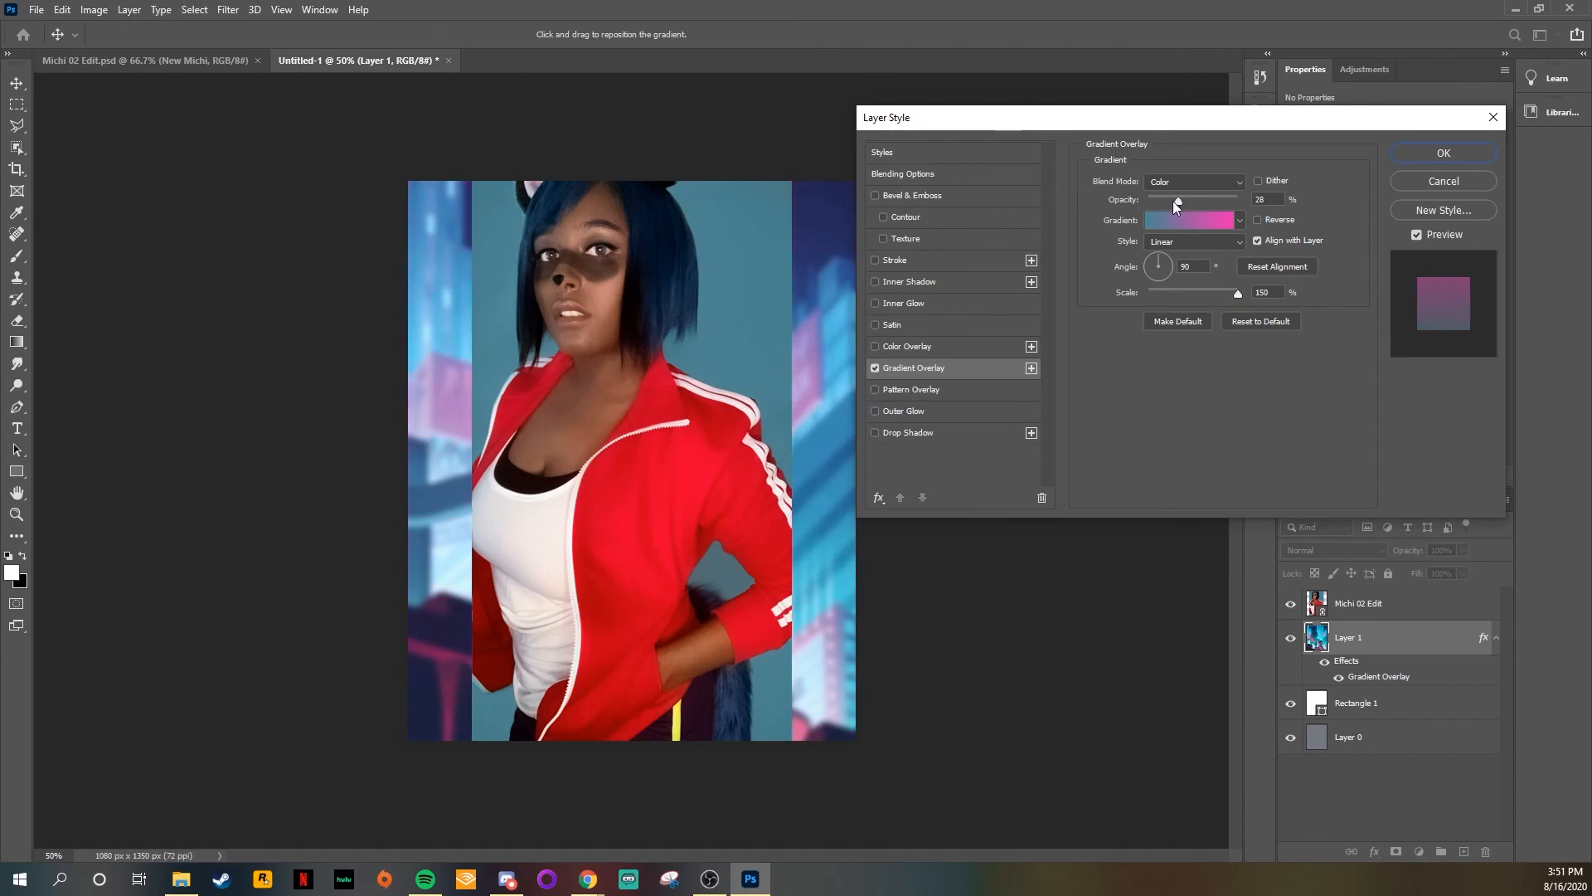
# Step: Set the Gradient Overlay's opacity to 65%, move the gradient's starting color stop toward the middle, and apply the style
pyautogui.moveTo(1172, 201); pyautogui.dragTo(1210, 203)
pyautogui.click(1190, 221)
pyautogui.click(708, 393)
pyautogui.moveTo(621, 434); pyautogui.dragTo(772, 433)
pyautogui.click(936, 164)
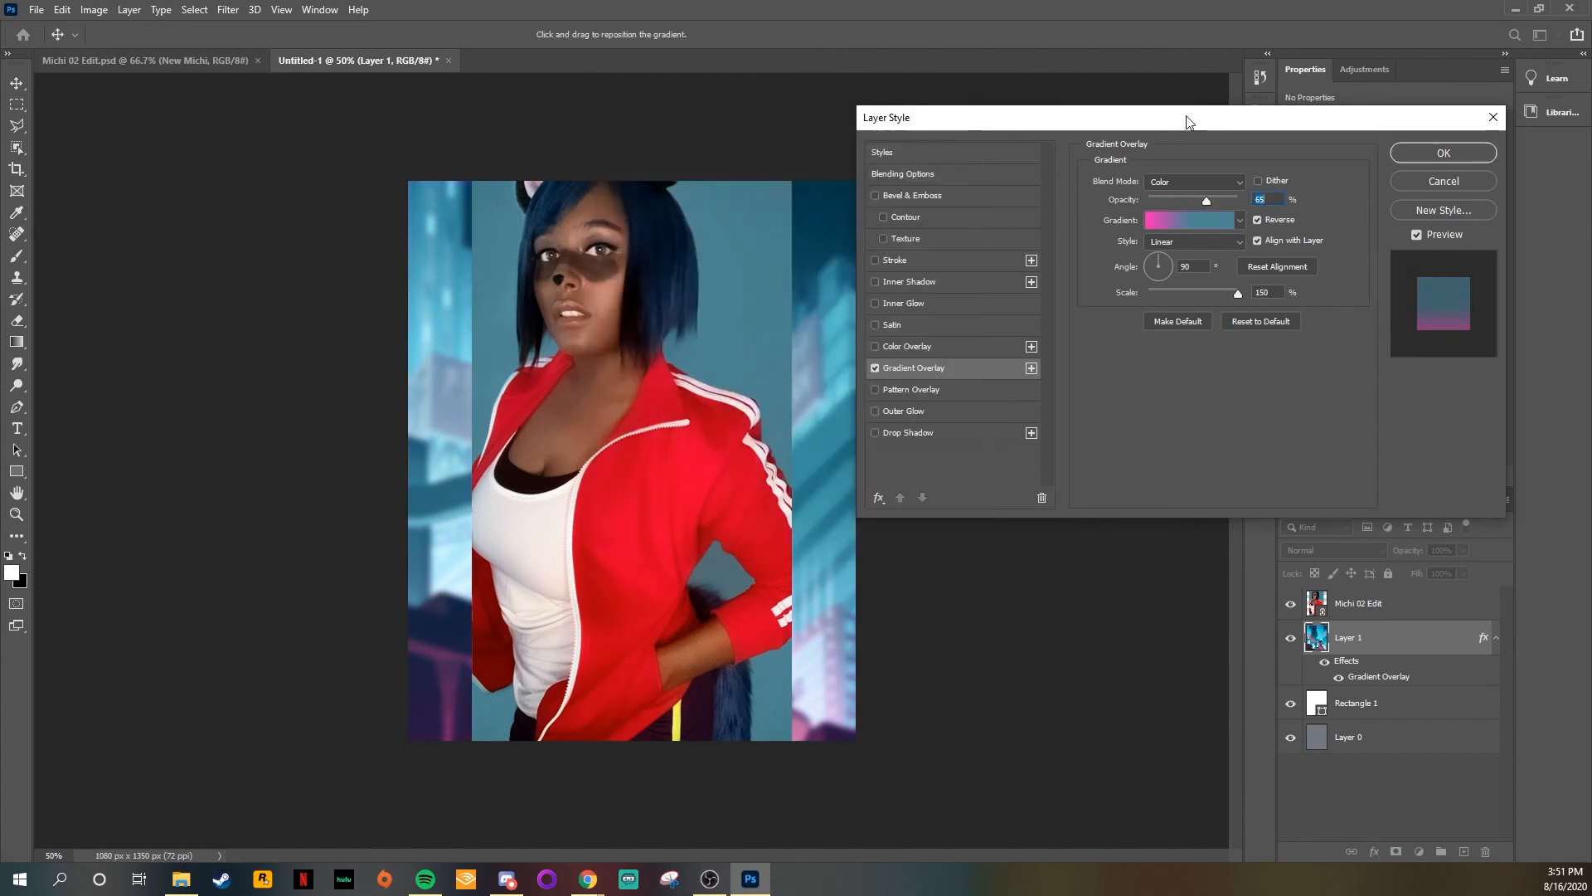
pyautogui.click(1444, 153)
pyautogui.click(1401, 604)
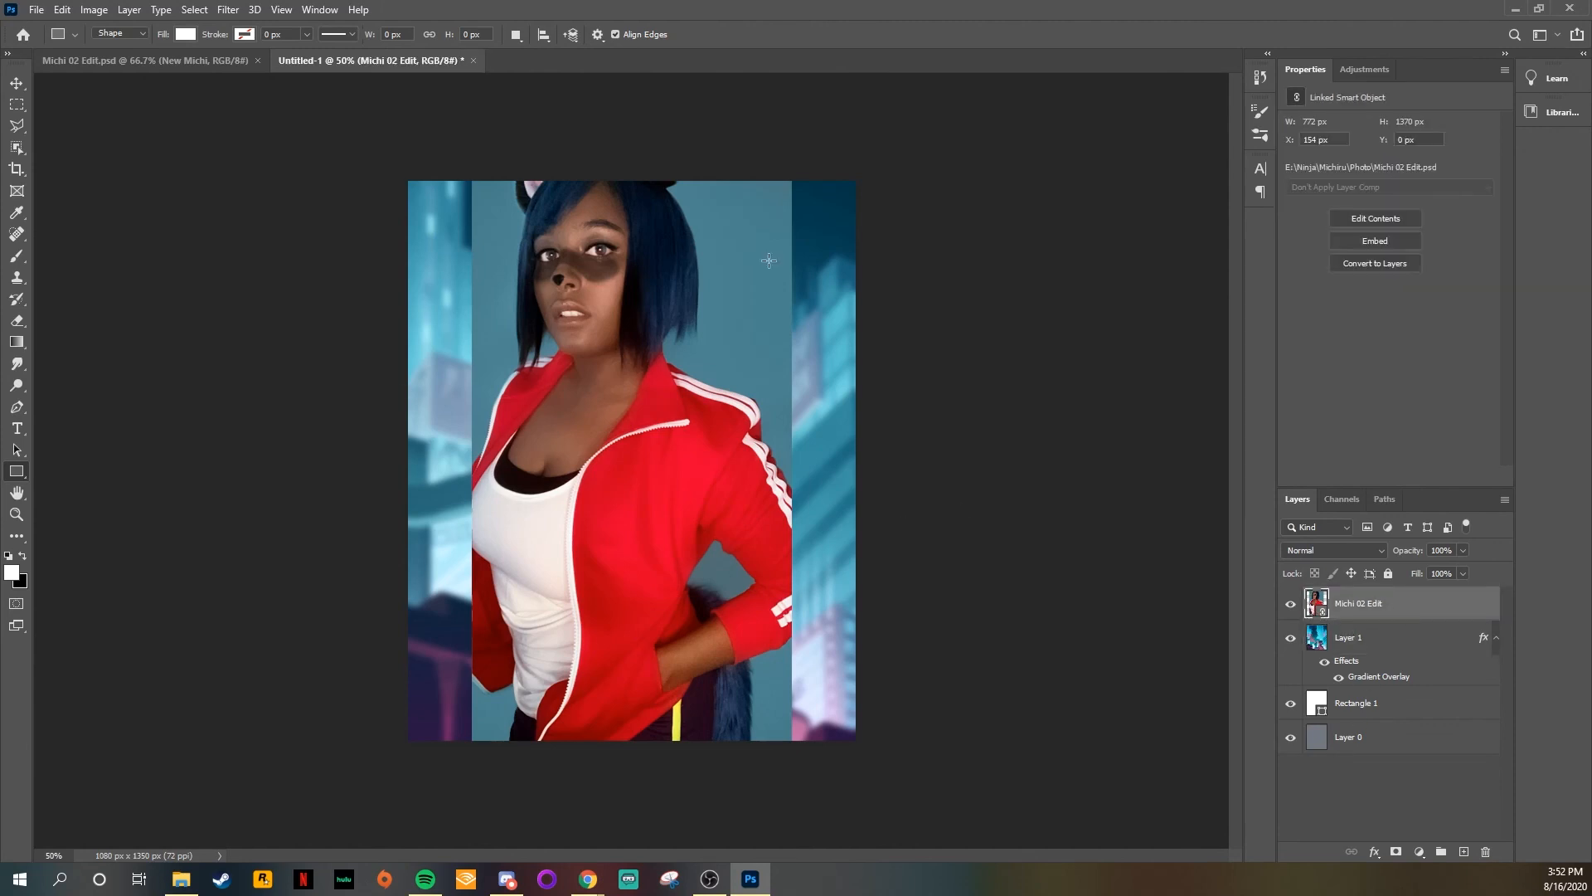
# Step: Duplicate the Michi 02 Edit layer, hide the original, and enlarge the copy to fill the canvas width
pyautogui.hotkey('ctrl', 'j')
pyautogui.click(1291, 637)
pyautogui.hotkey('ctrl', 't')
pyautogui.moveTo(472, 748); pyautogui.dragTo(407, 862)
pyautogui.moveTo(792, 180); pyautogui.dragTo(857, 66)
pyautogui.moveTo(652, 113); pyautogui.dragTo(652, 227)
pyautogui.press('Return')
# Step: Rasterize the Michi 02 Edit copy layer and delete its backdrop using the Magic Wand tool
pyautogui.rightClick(1404, 614)
pyautogui.click(1302, 499)
pyautogui.click(16, 104)
pyautogui.click(17, 536)
pyautogui.click(83, 563)
pyautogui.click(701, 403)
pyautogui.press('Delete')
# Step: Apply Liquify to the Michi 02 Edit copy layer with the face's Eye Size and Smile set to 100
pyautogui.click(246, 7)
pyautogui.press('Escape')
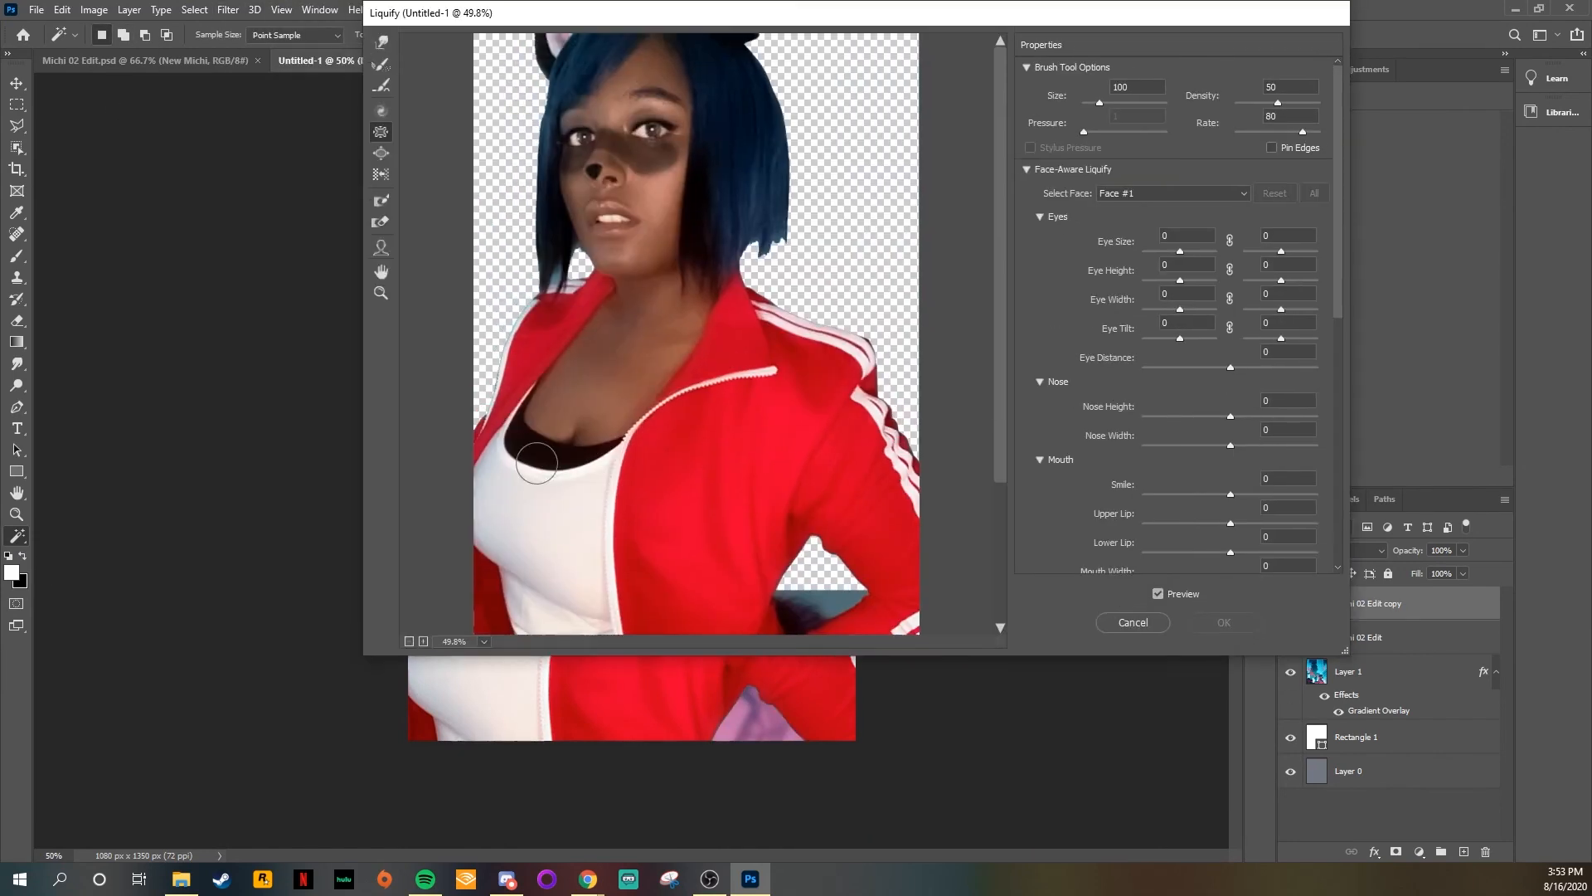
pyautogui.moveTo(1230, 495); pyautogui.dragTo(1071, 469)
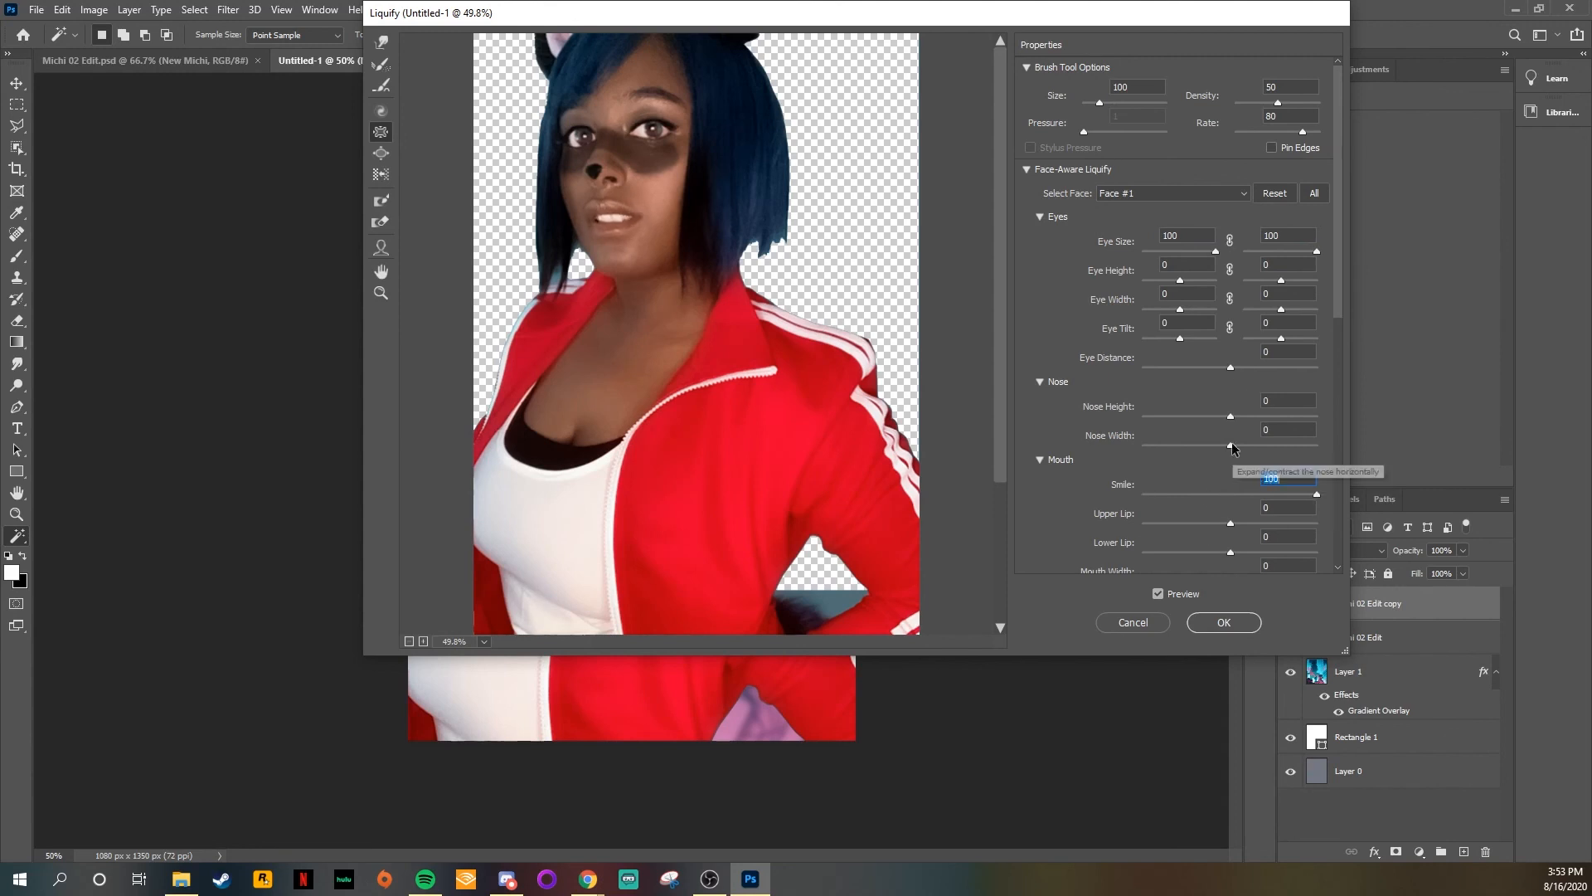
pyautogui.scroll(-3, 1054, 461)
pyautogui.click(1219, 622)
# Step: Add a text layer beside the face and open its text color for editing
pyautogui.click(449, 339)
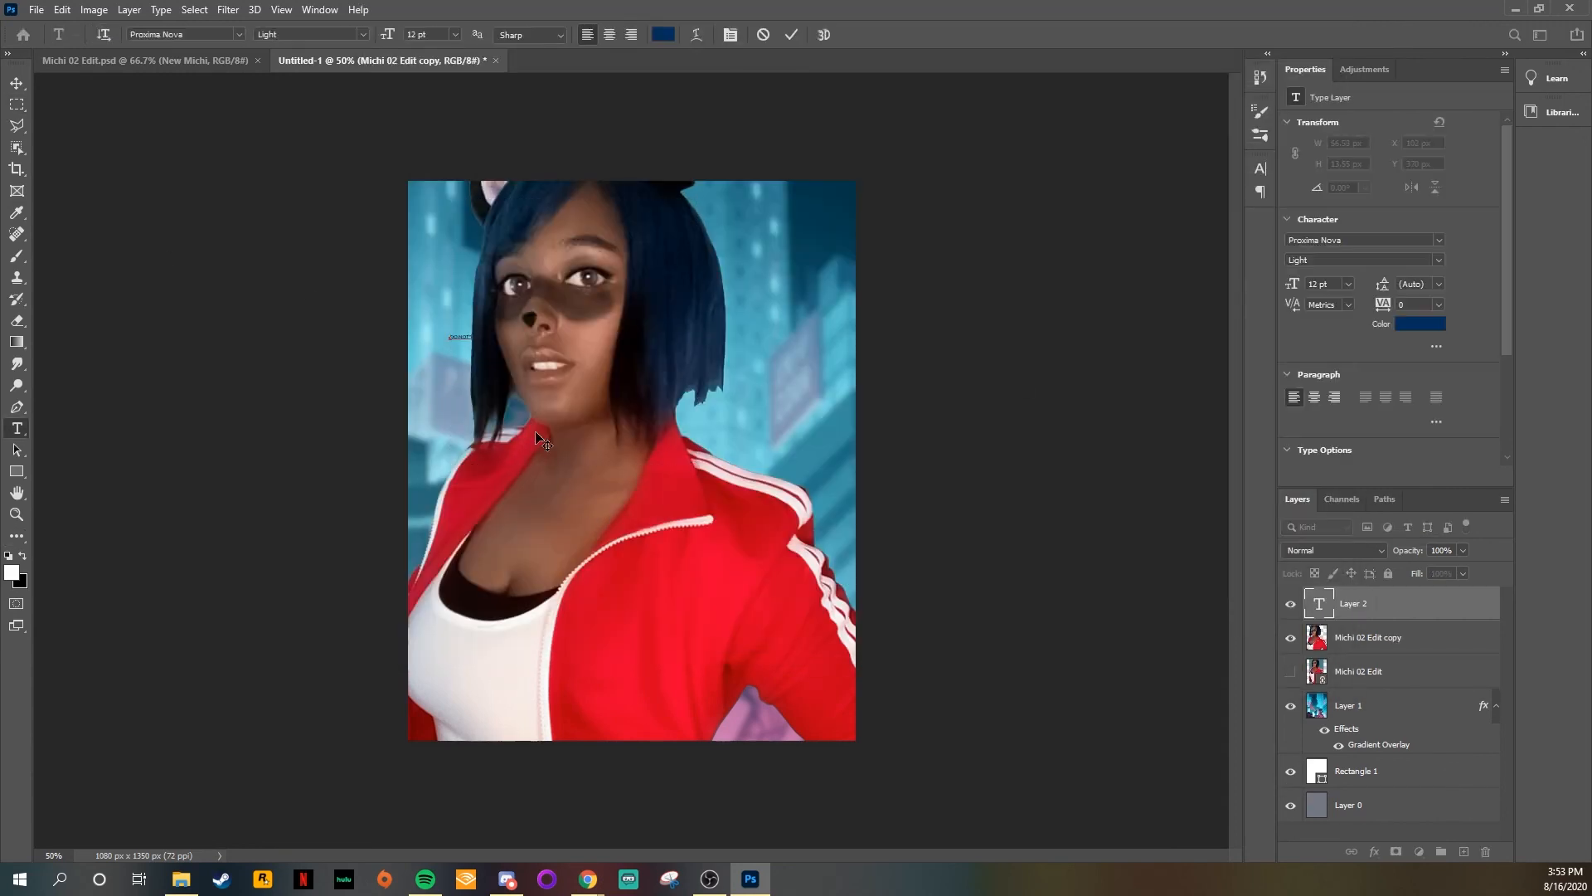
pyautogui.click(664, 34)
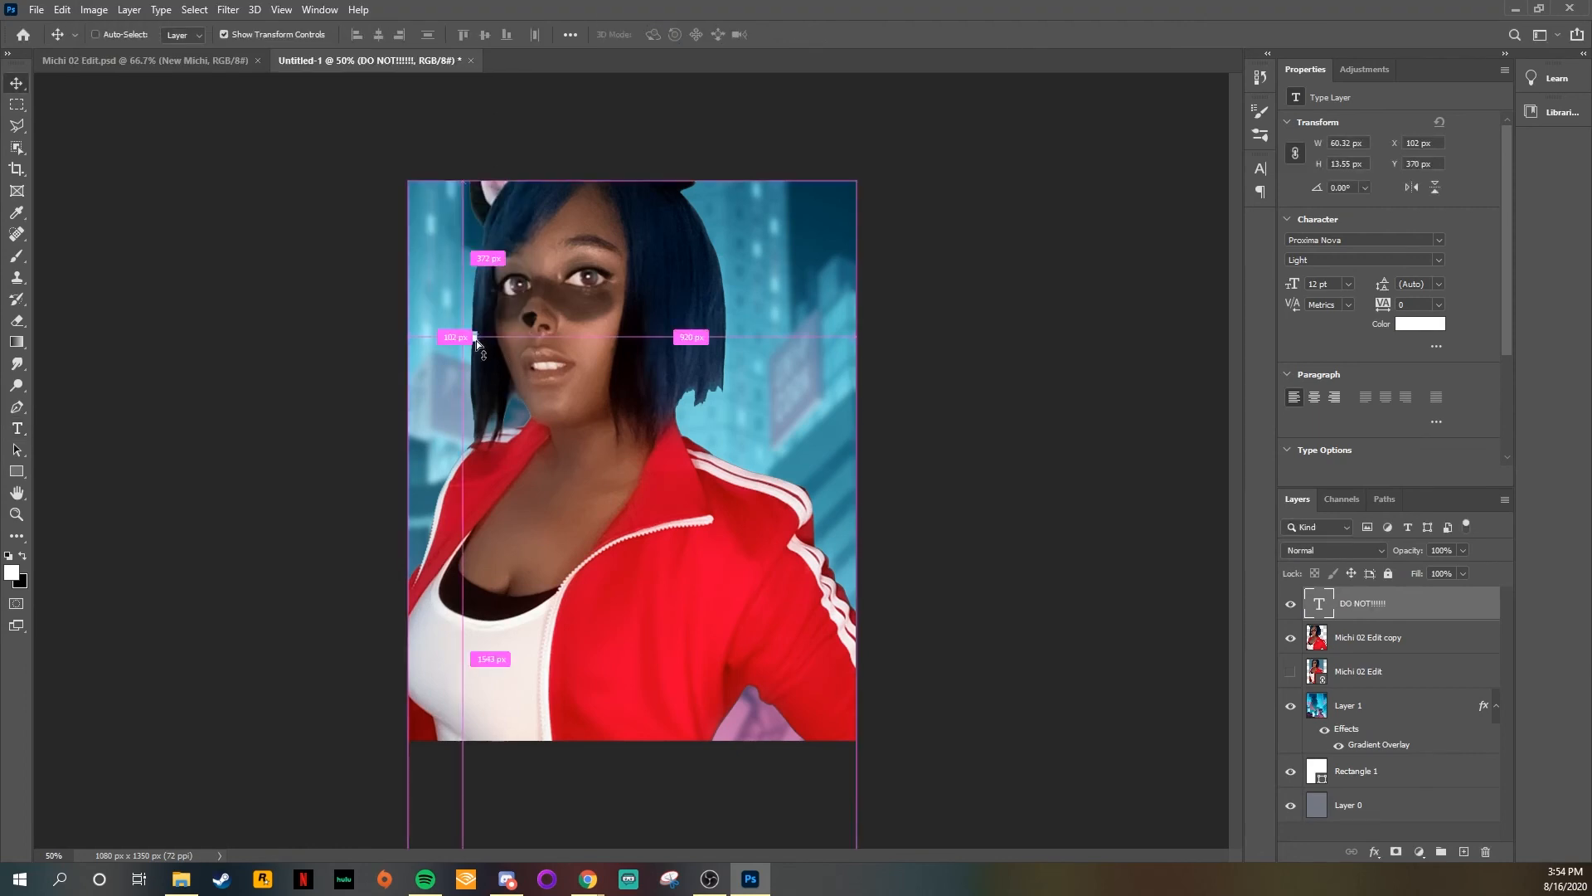
pyautogui.moveTo(854, 497); pyautogui.dragTo(1219, 485)
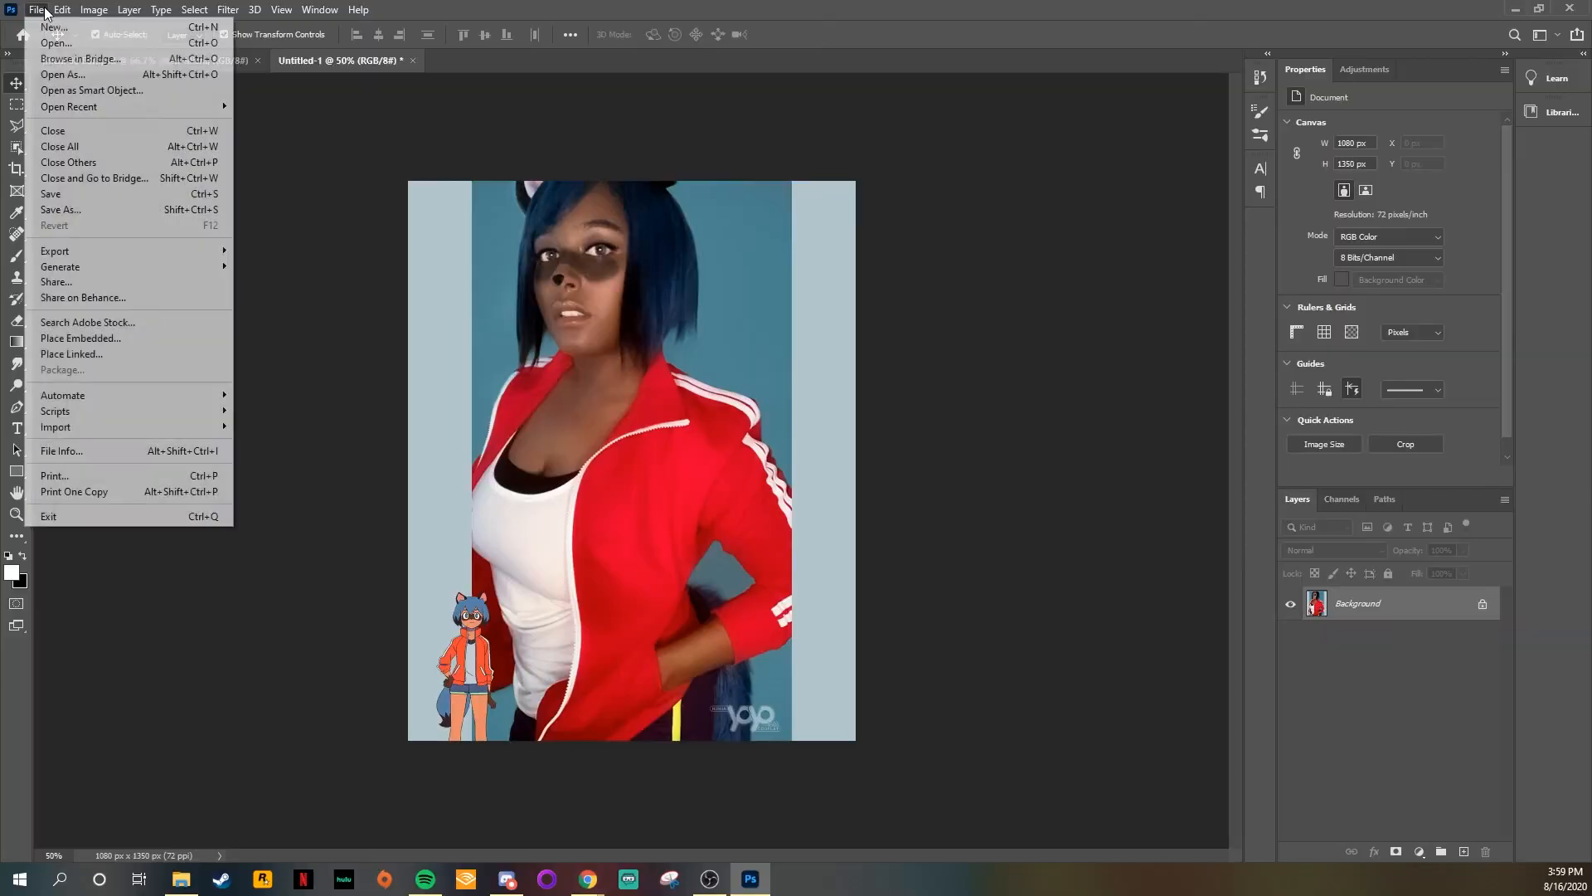
# Step: Start a Save for Web export of the flattened composite as a 1080 × 1350 px PNG-24
pyautogui.click(38, 8)
pyautogui.click(37, 8)
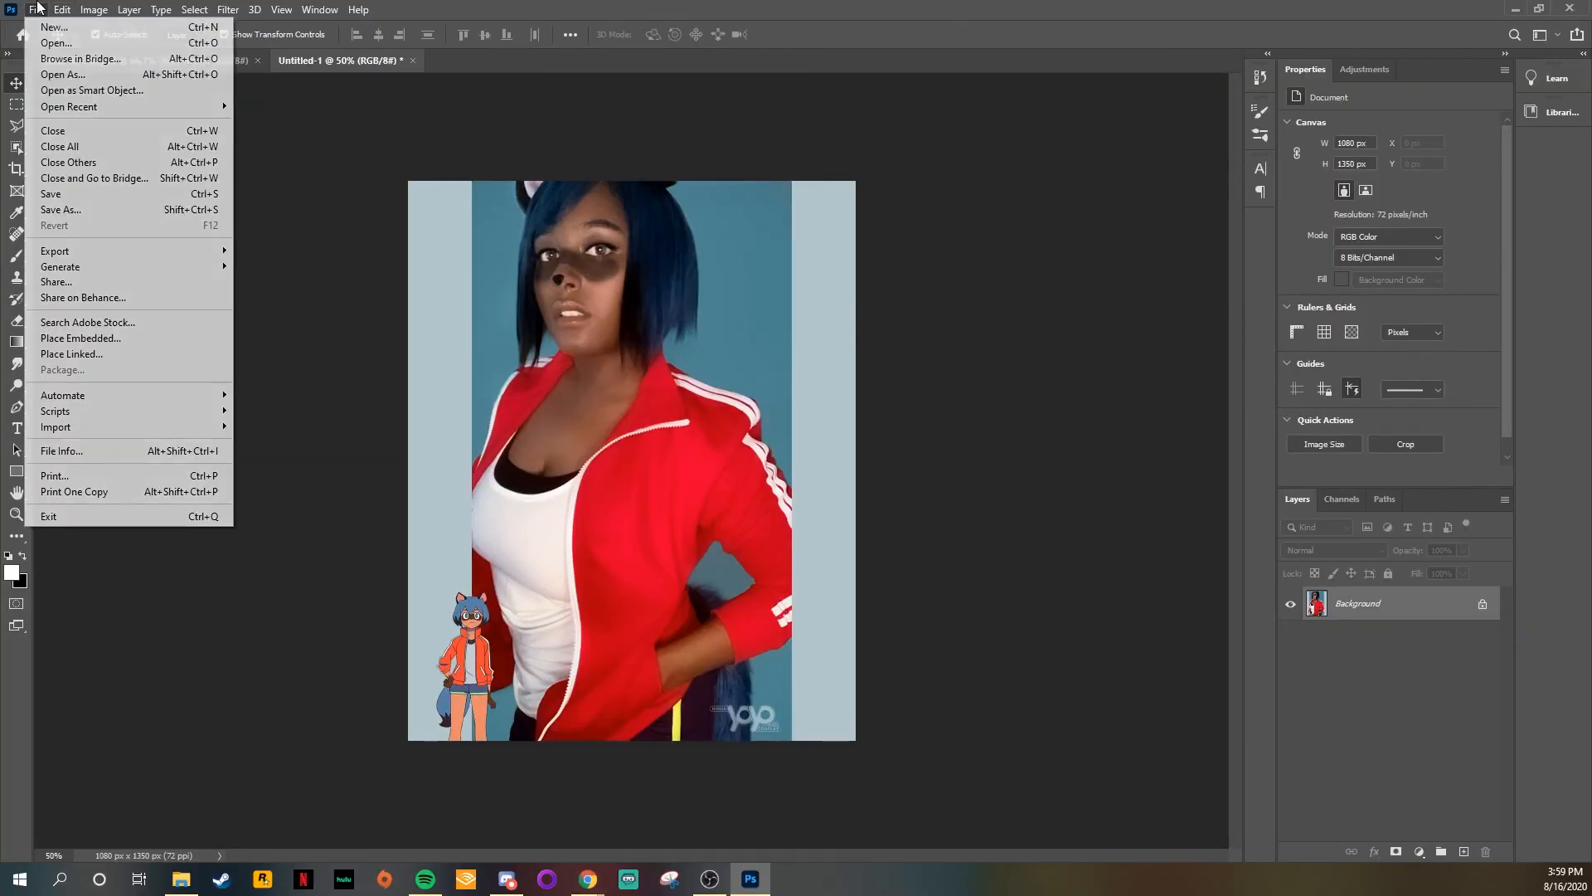
pyautogui.moveTo(152, 255)
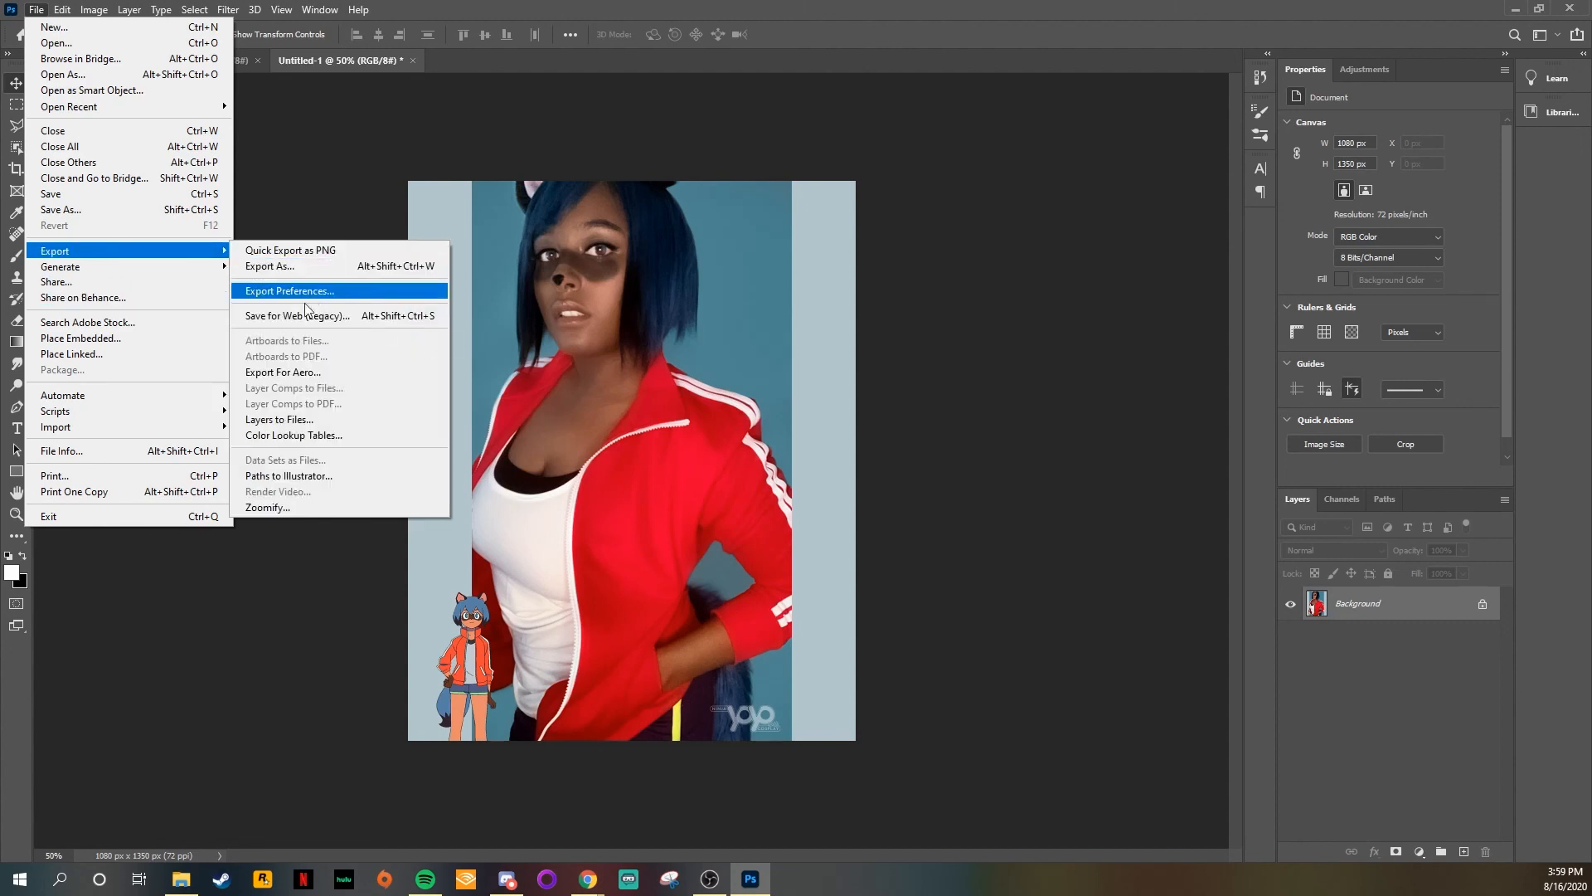
pyautogui.click(279, 317)
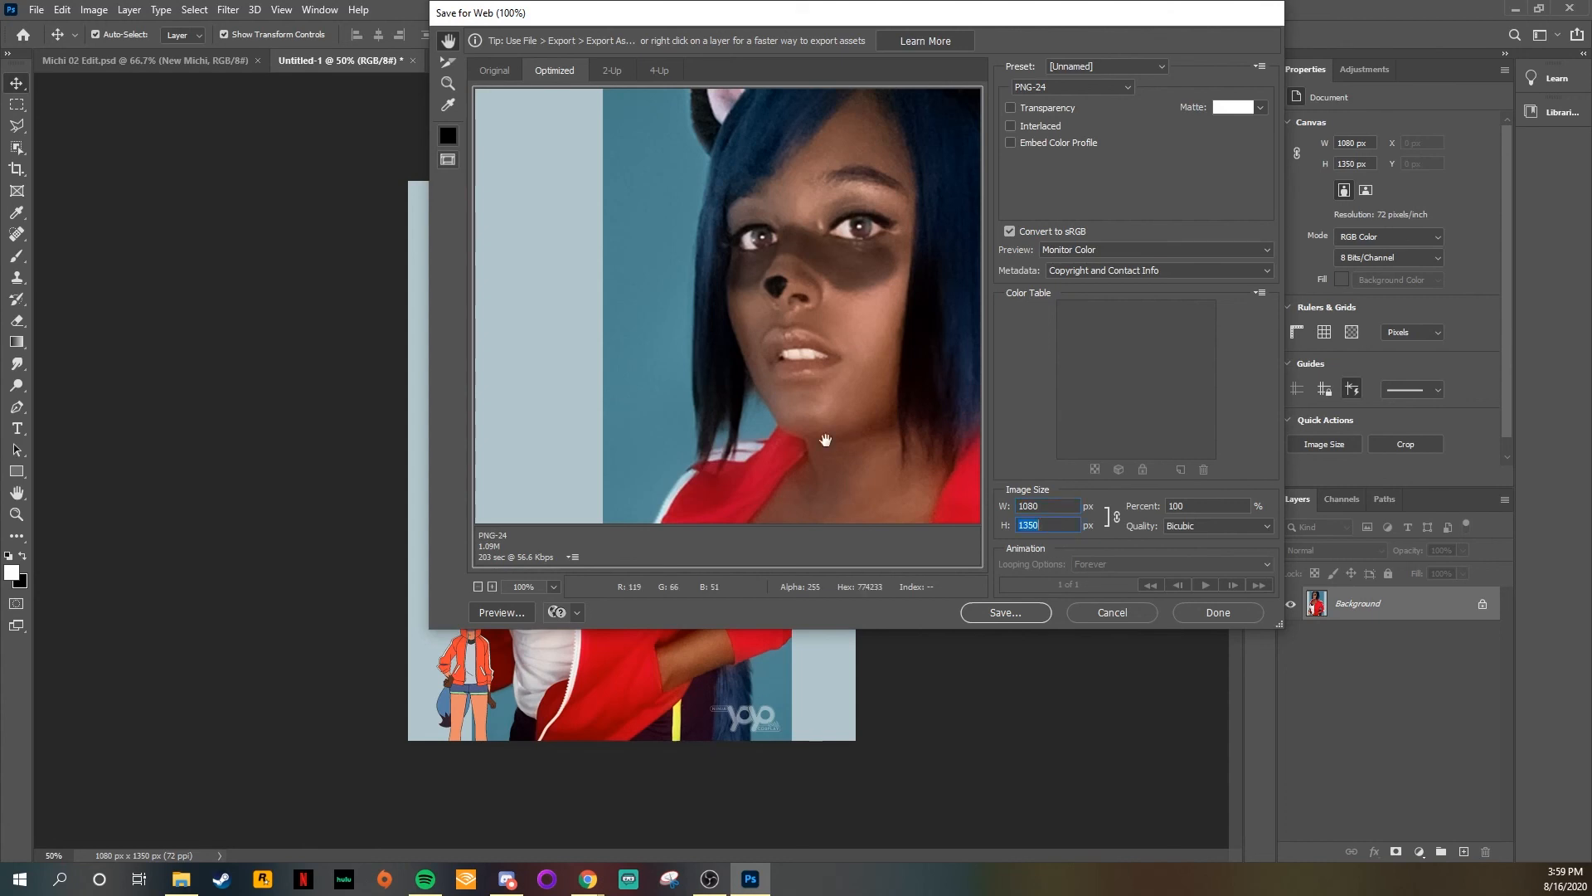
pyautogui.click(1004, 612)
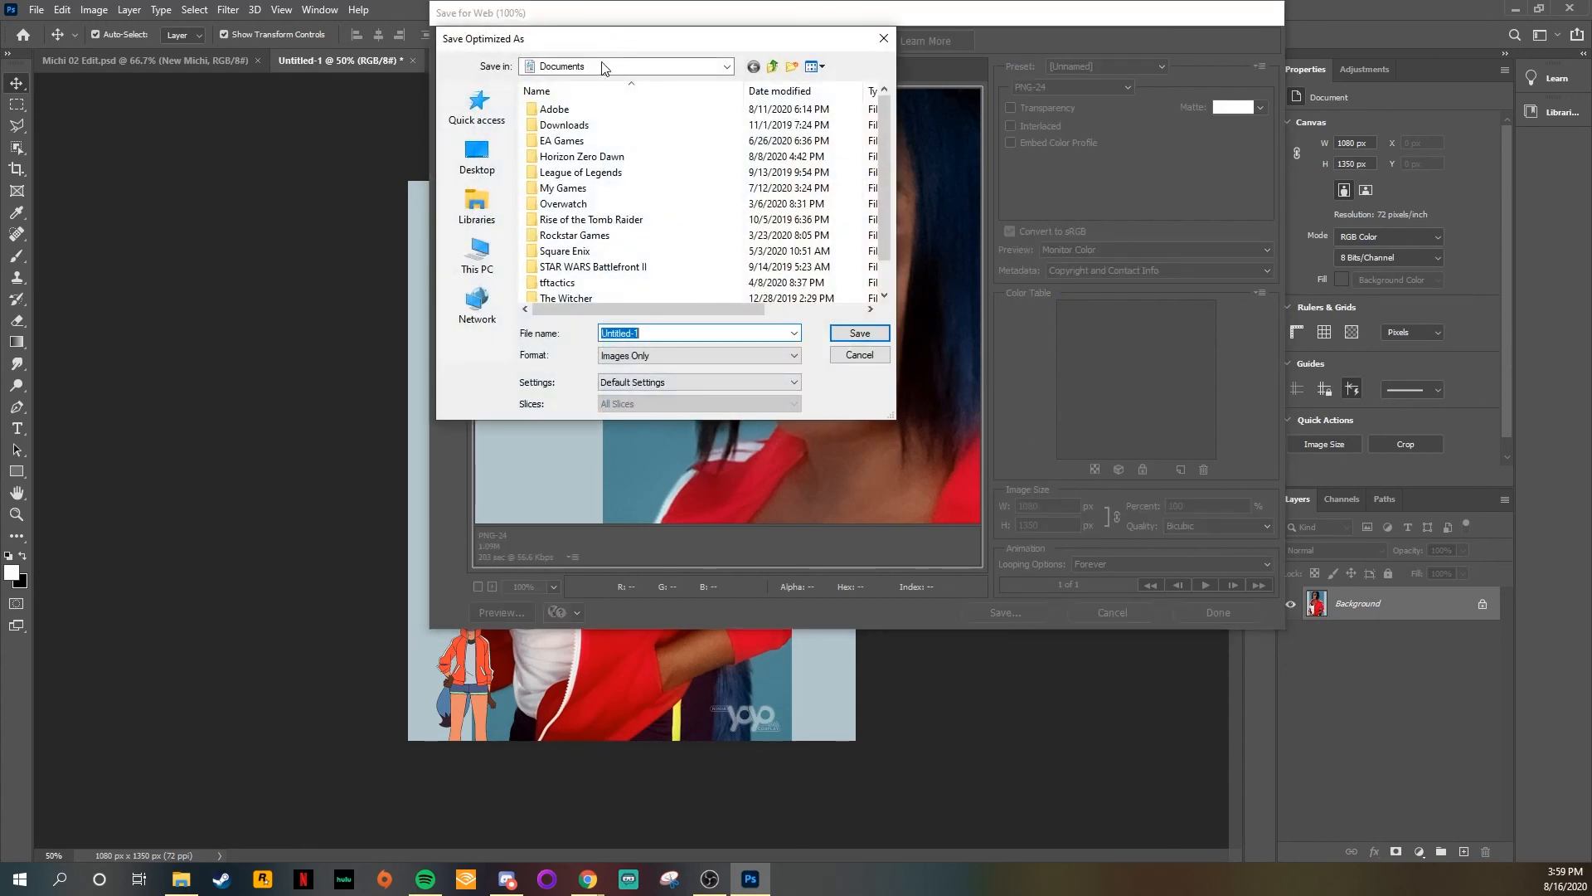
# Step: Save the exported image as Michi 02 Export.png in the Michiru Photo folder
pyautogui.click(494, 254)
pyautogui.scroll(-3, 586, 281)
pyautogui.doubleClick(605, 277)
pyautogui.scroll(-2, 605, 141)
pyautogui.doubleClick(594, 202)
pyautogui.click(586, 253)
pyautogui.doubleClick(586, 253)
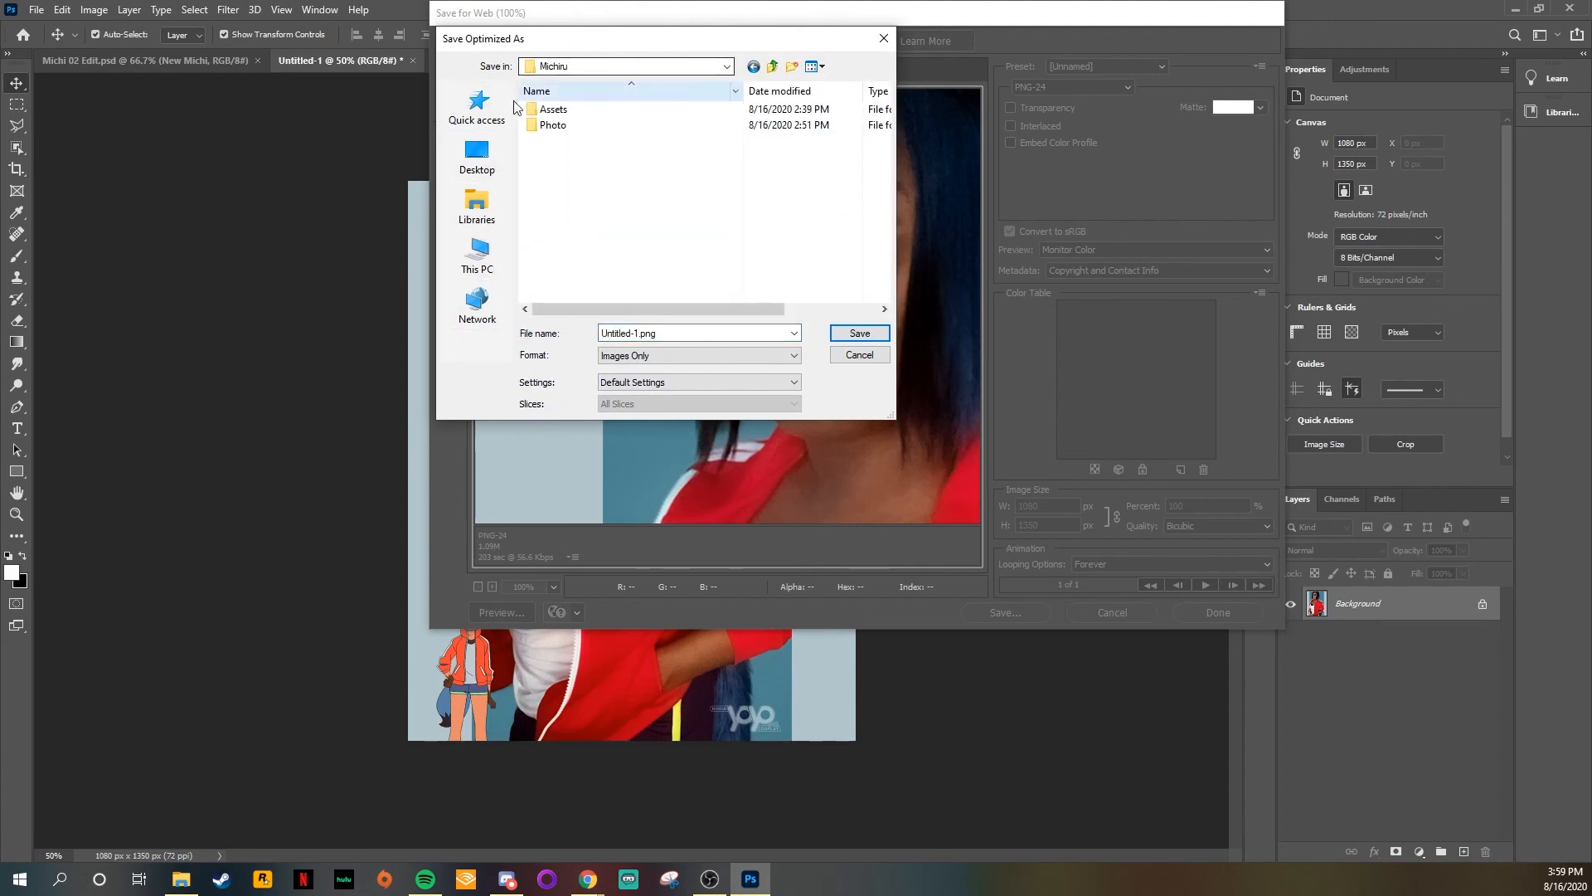
pyautogui.doubleClick(580, 126)
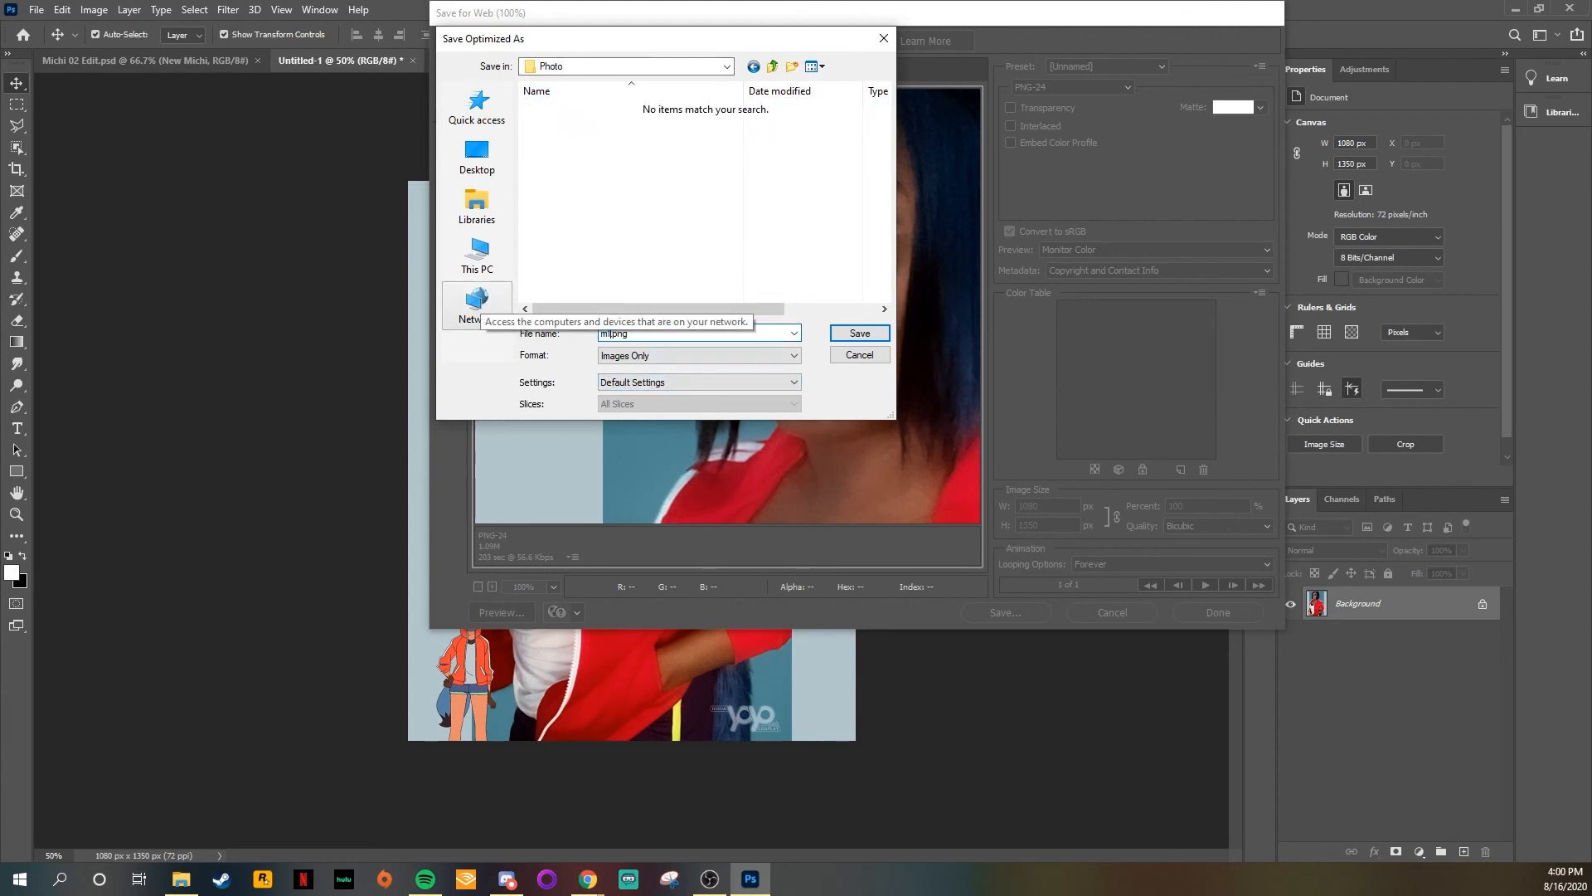
pyautogui.write('Michi 02 Export')
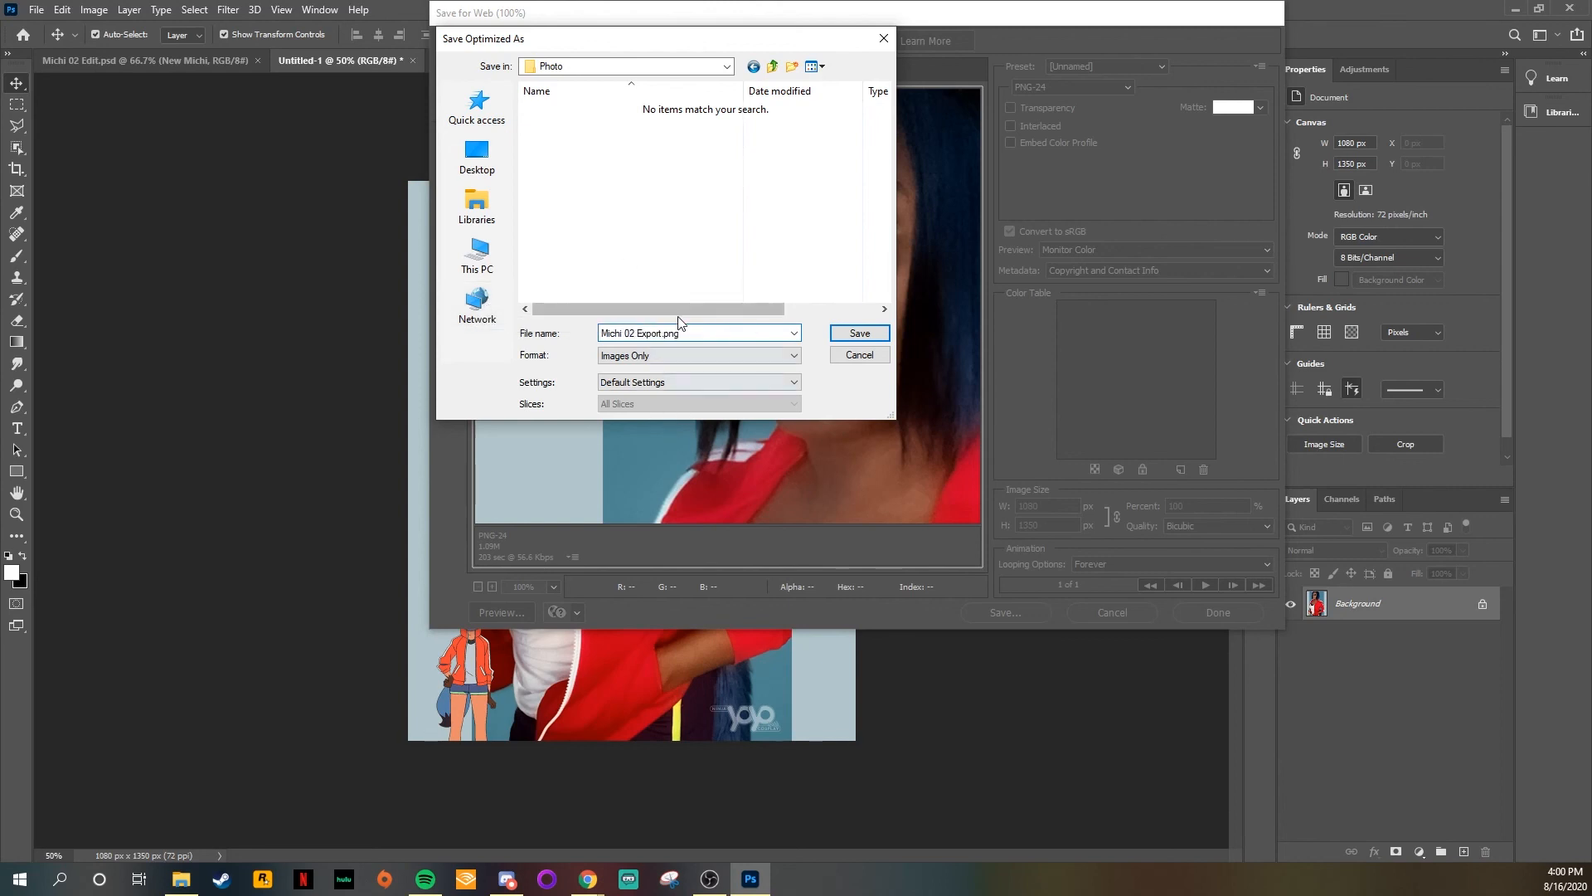
pyautogui.click(858, 333)
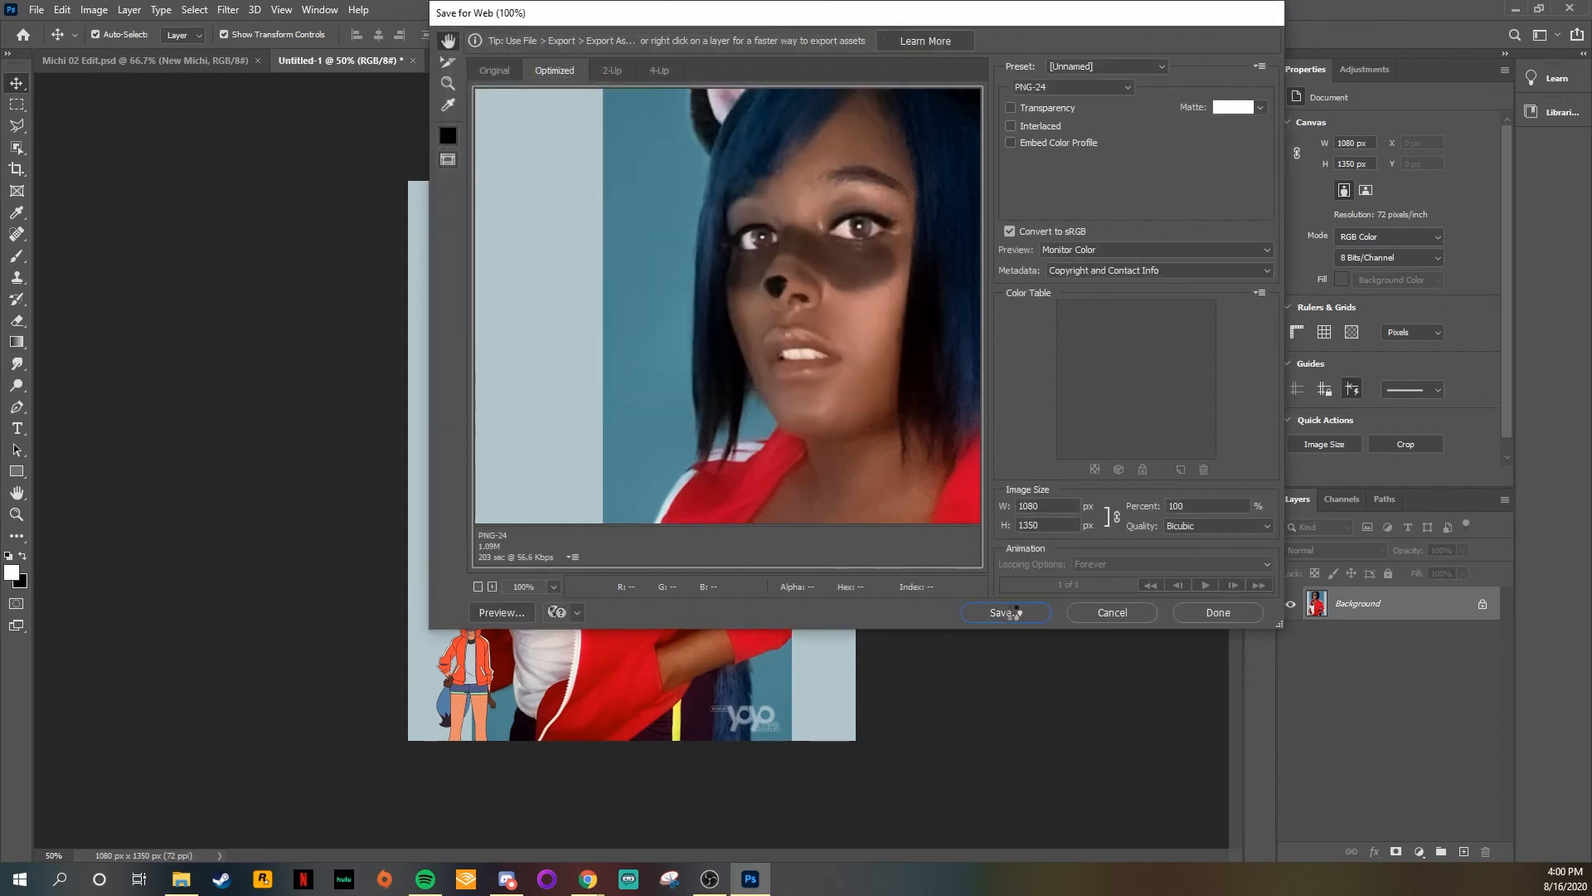